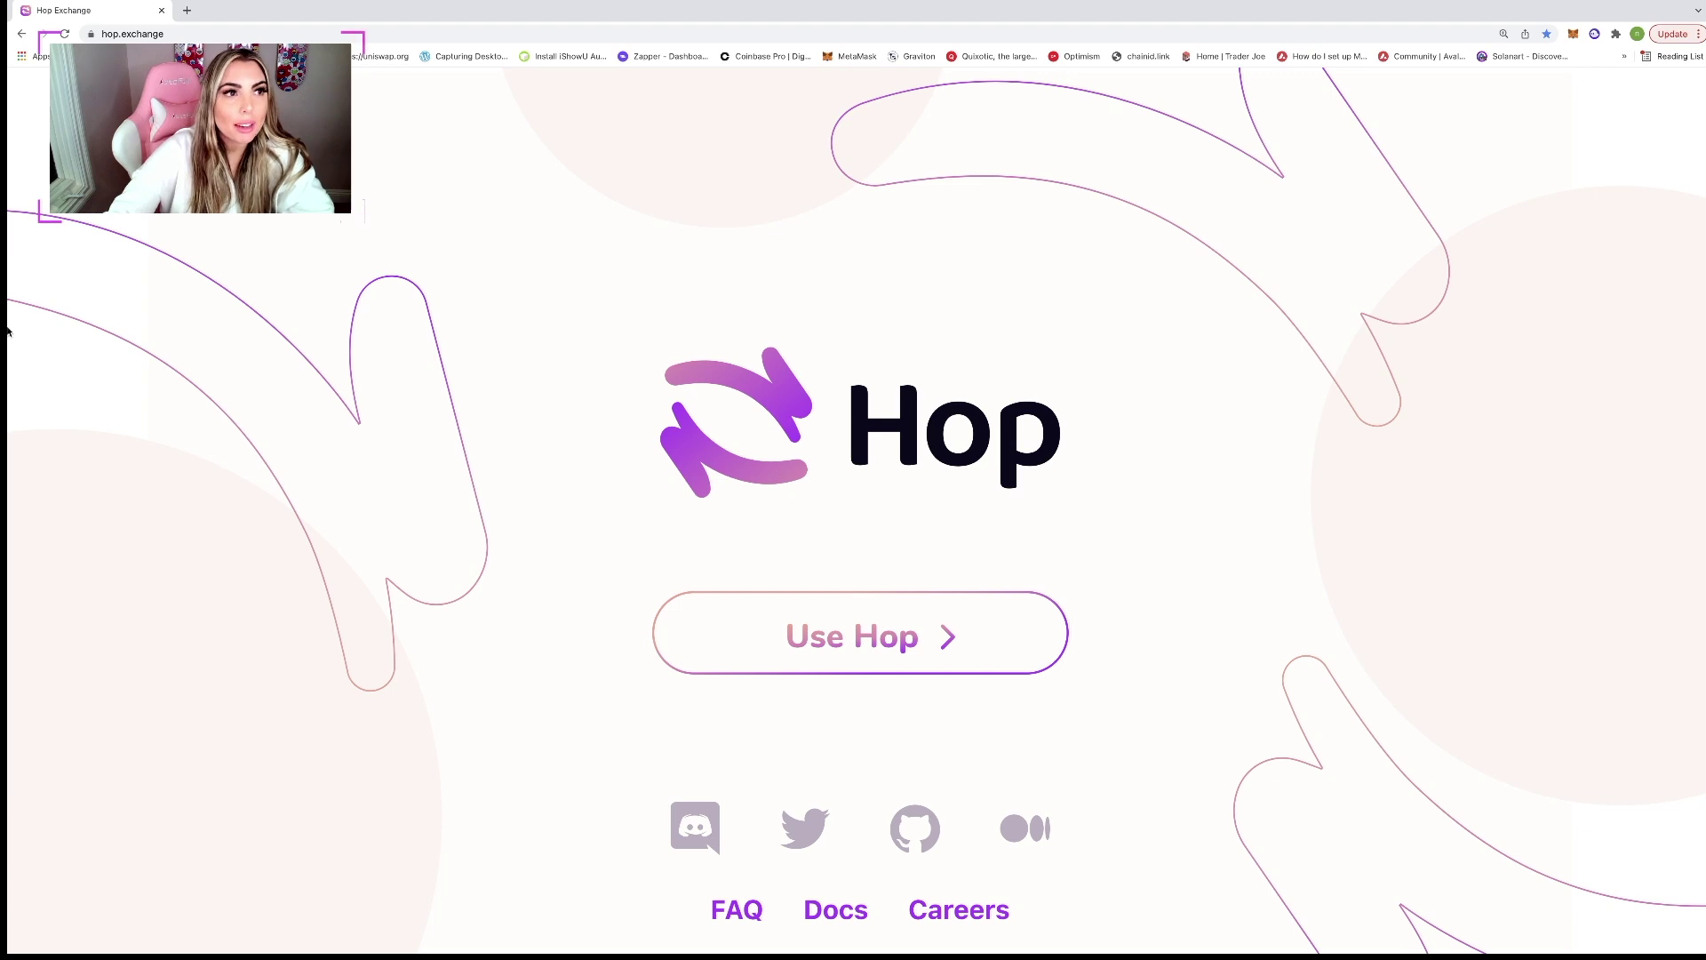
# Step: Connect the MetaMask test account to the Hop app so its 1.0 ETH balance shows
pyautogui.click(920, 656)
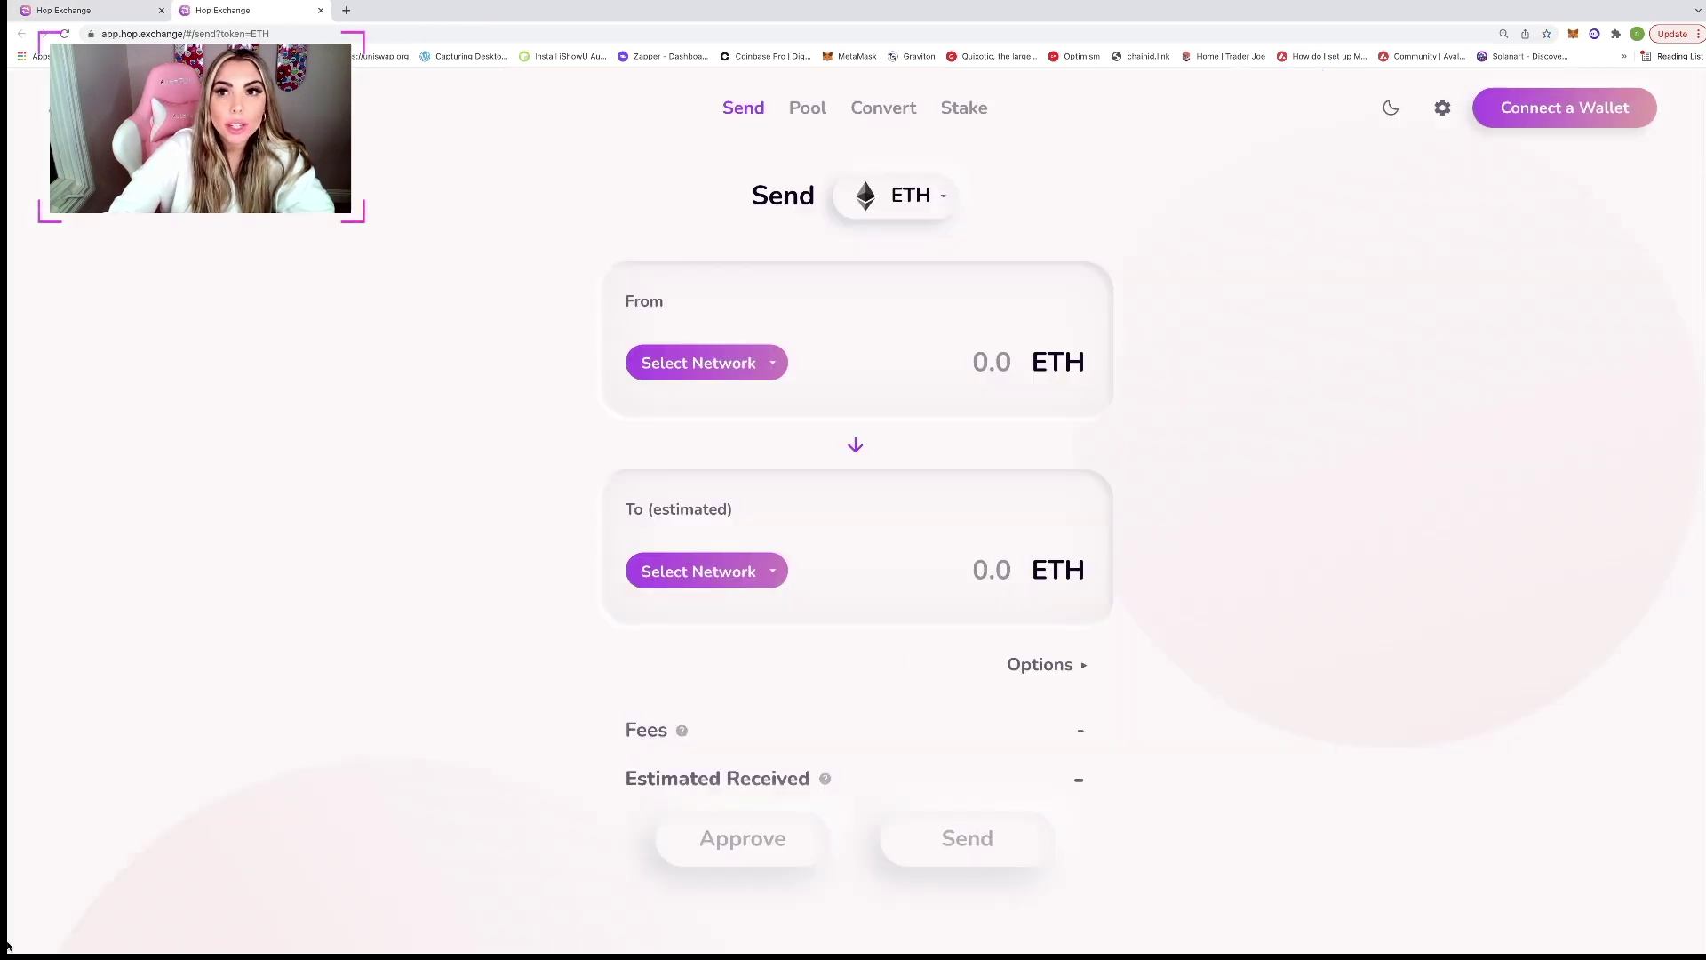
pyautogui.click(1576, 110)
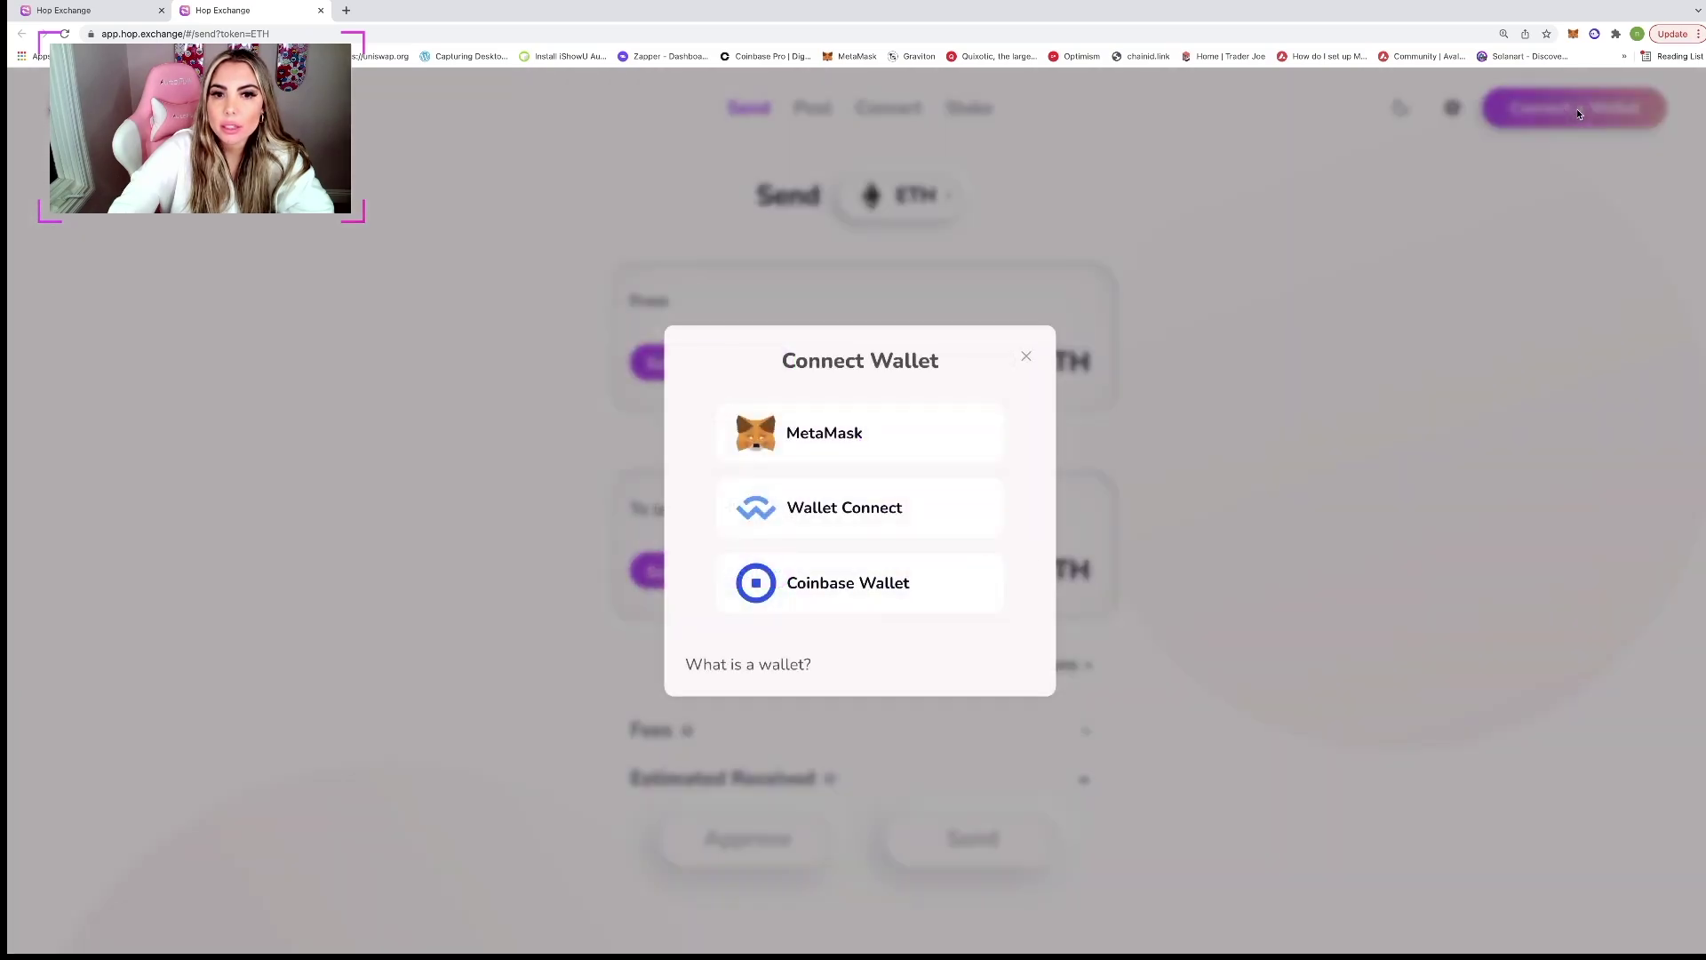
pyautogui.click(853, 434)
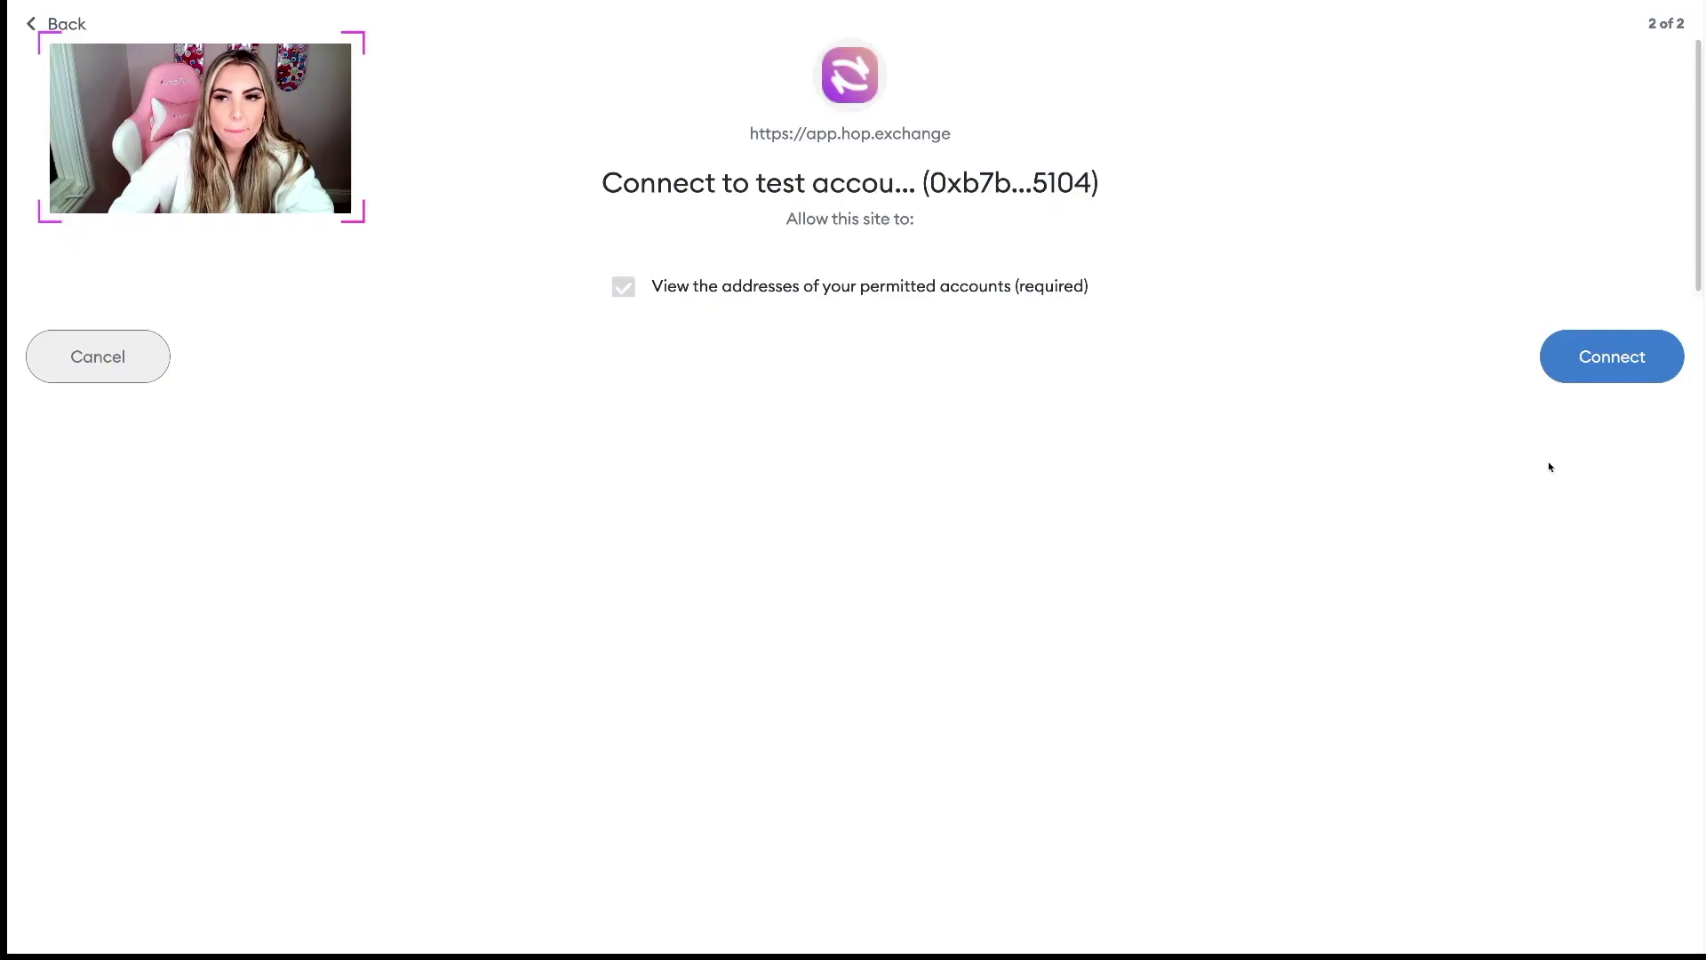
pyautogui.click(1589, 362)
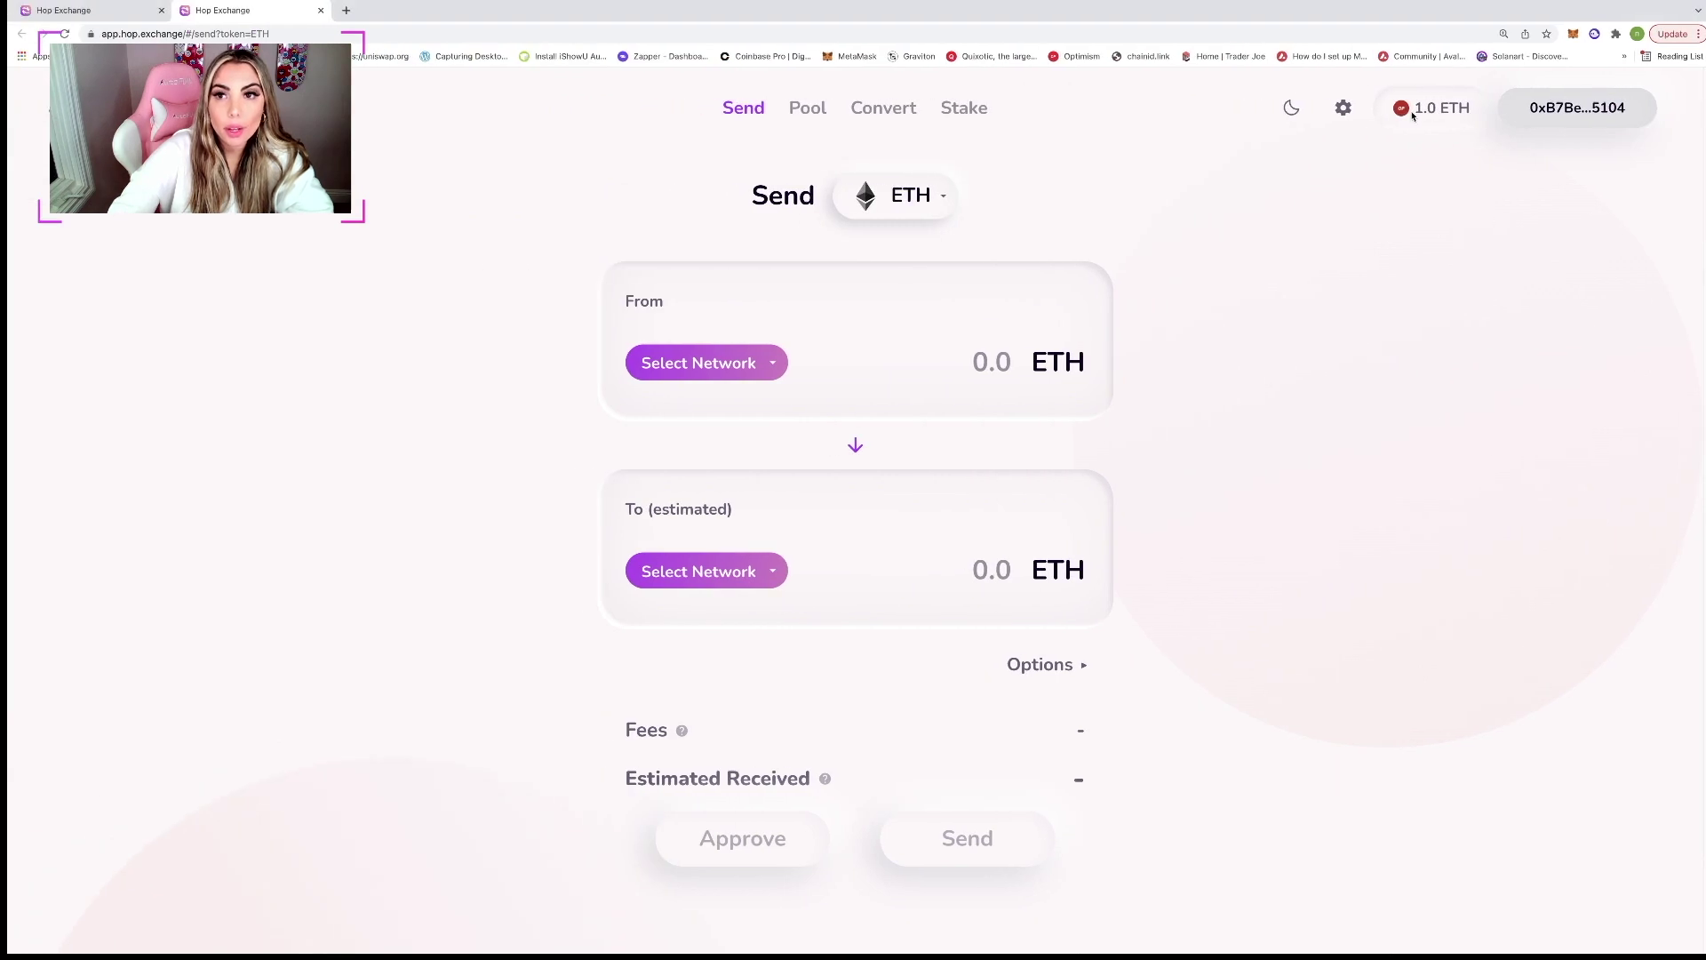
pyautogui.click(1573, 34)
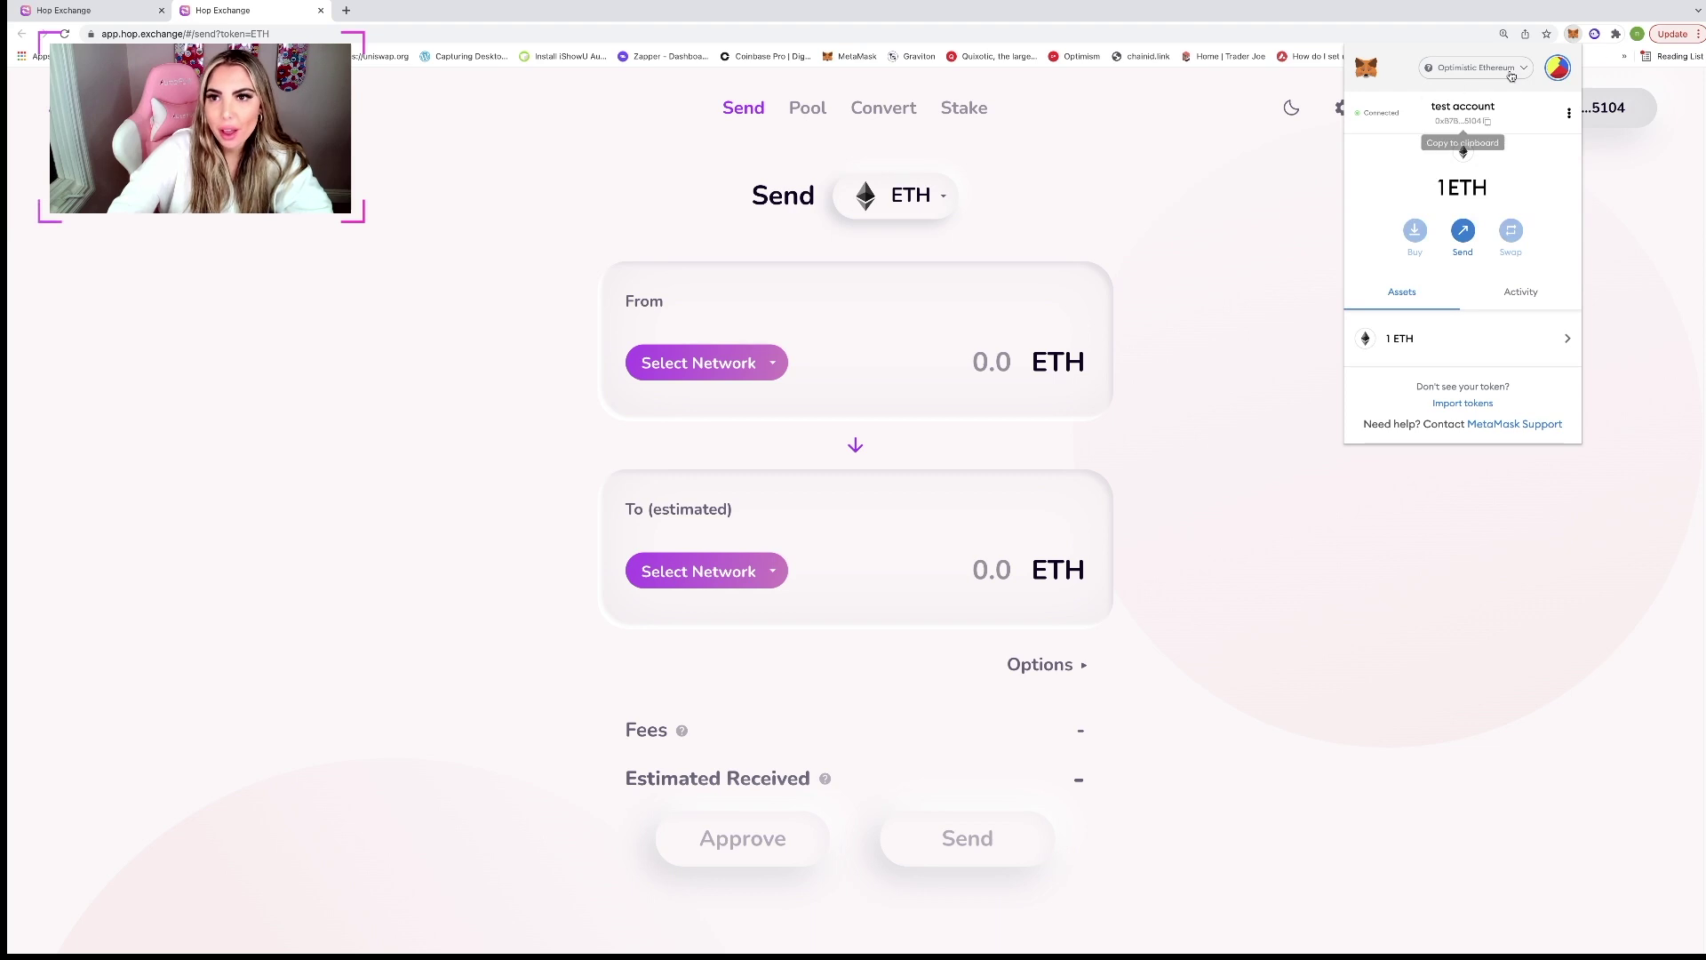
pyautogui.click(1542, 721)
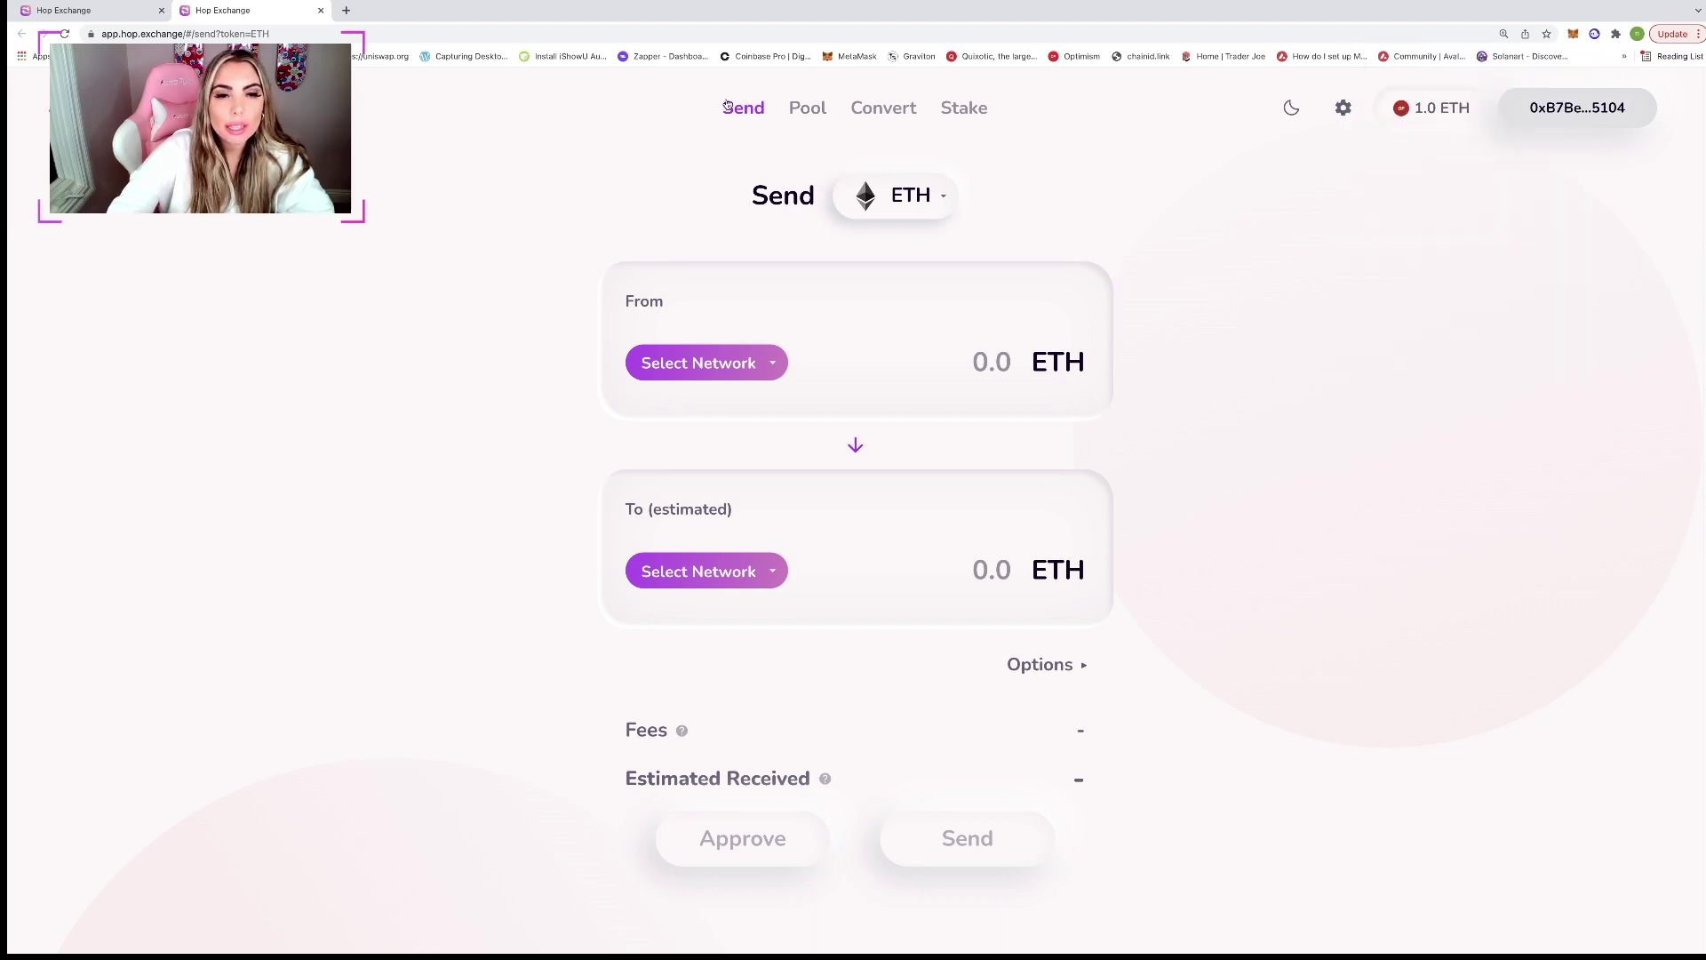
pyautogui.click(963, 111)
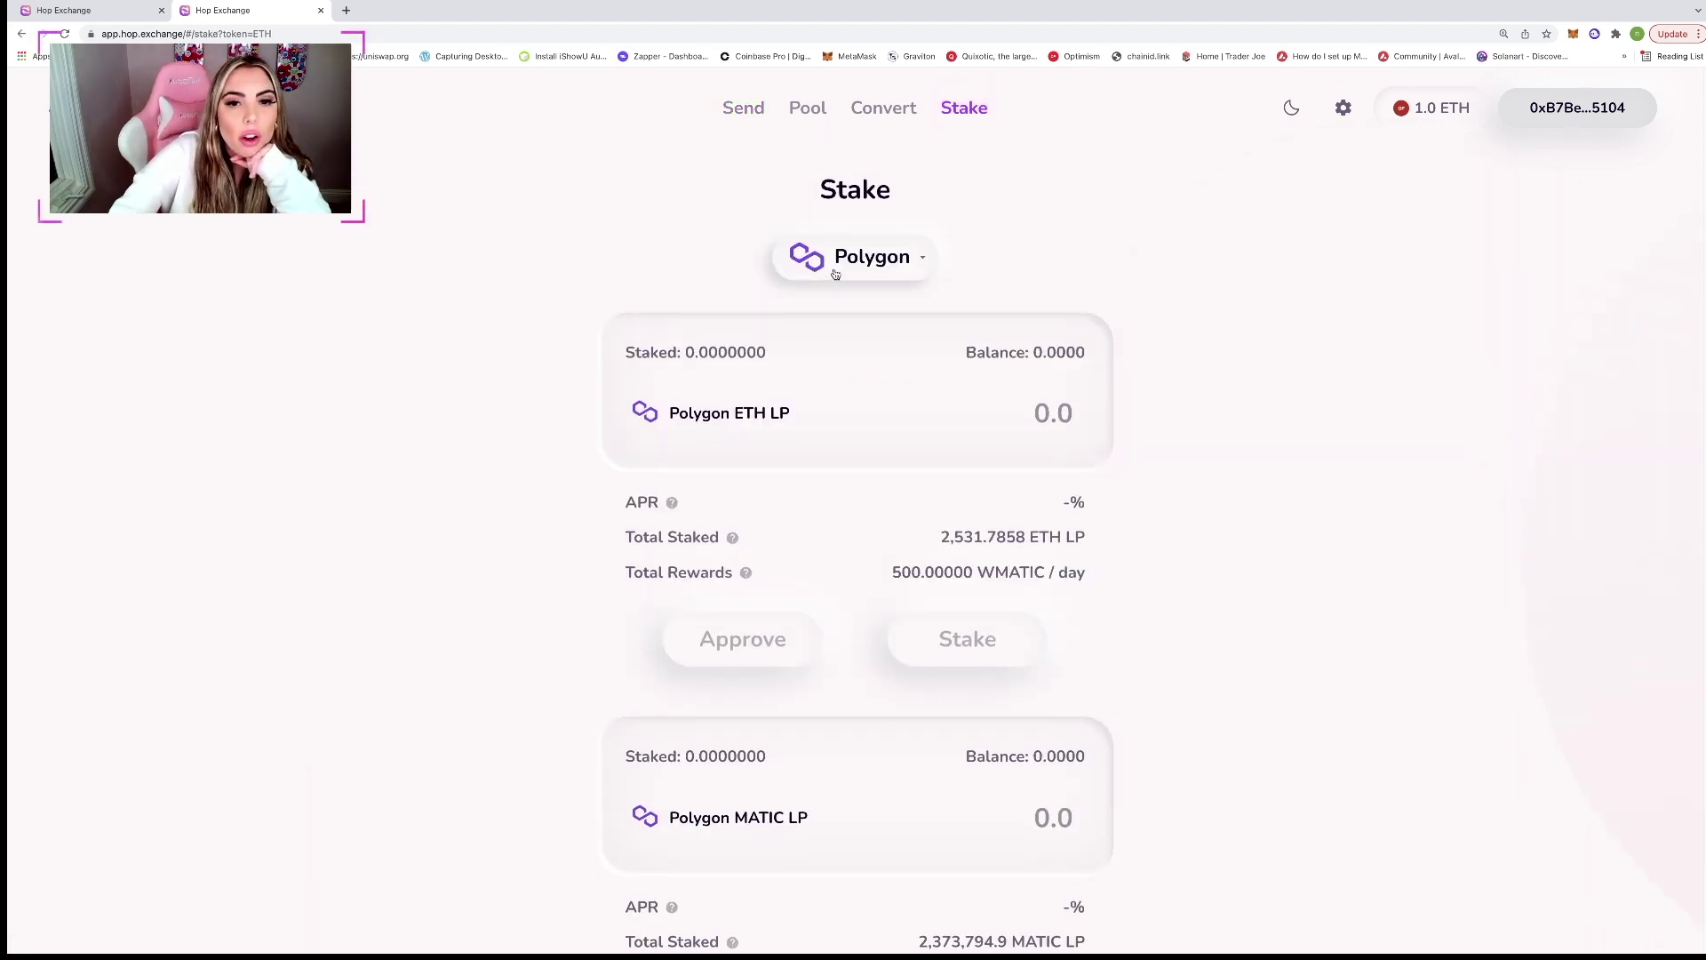
pyautogui.click(836, 274)
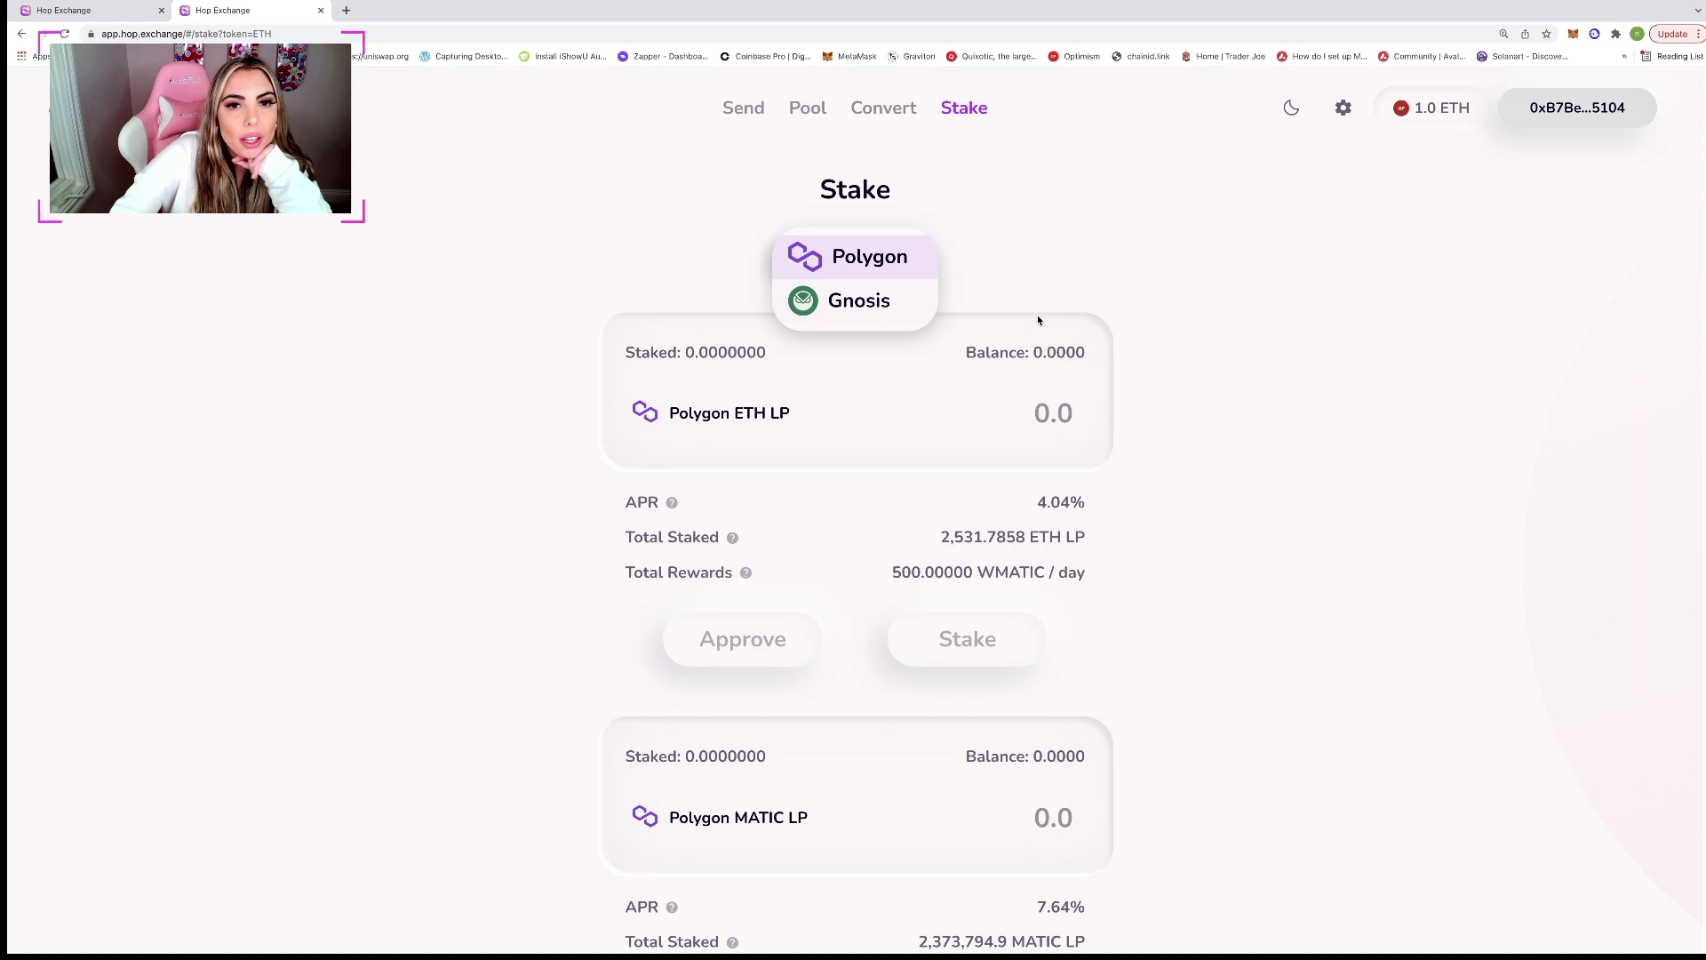
pyautogui.click(1367, 700)
pyautogui.scroll(-12, 1328, 883)
pyautogui.scroll(13, 1328, 883)
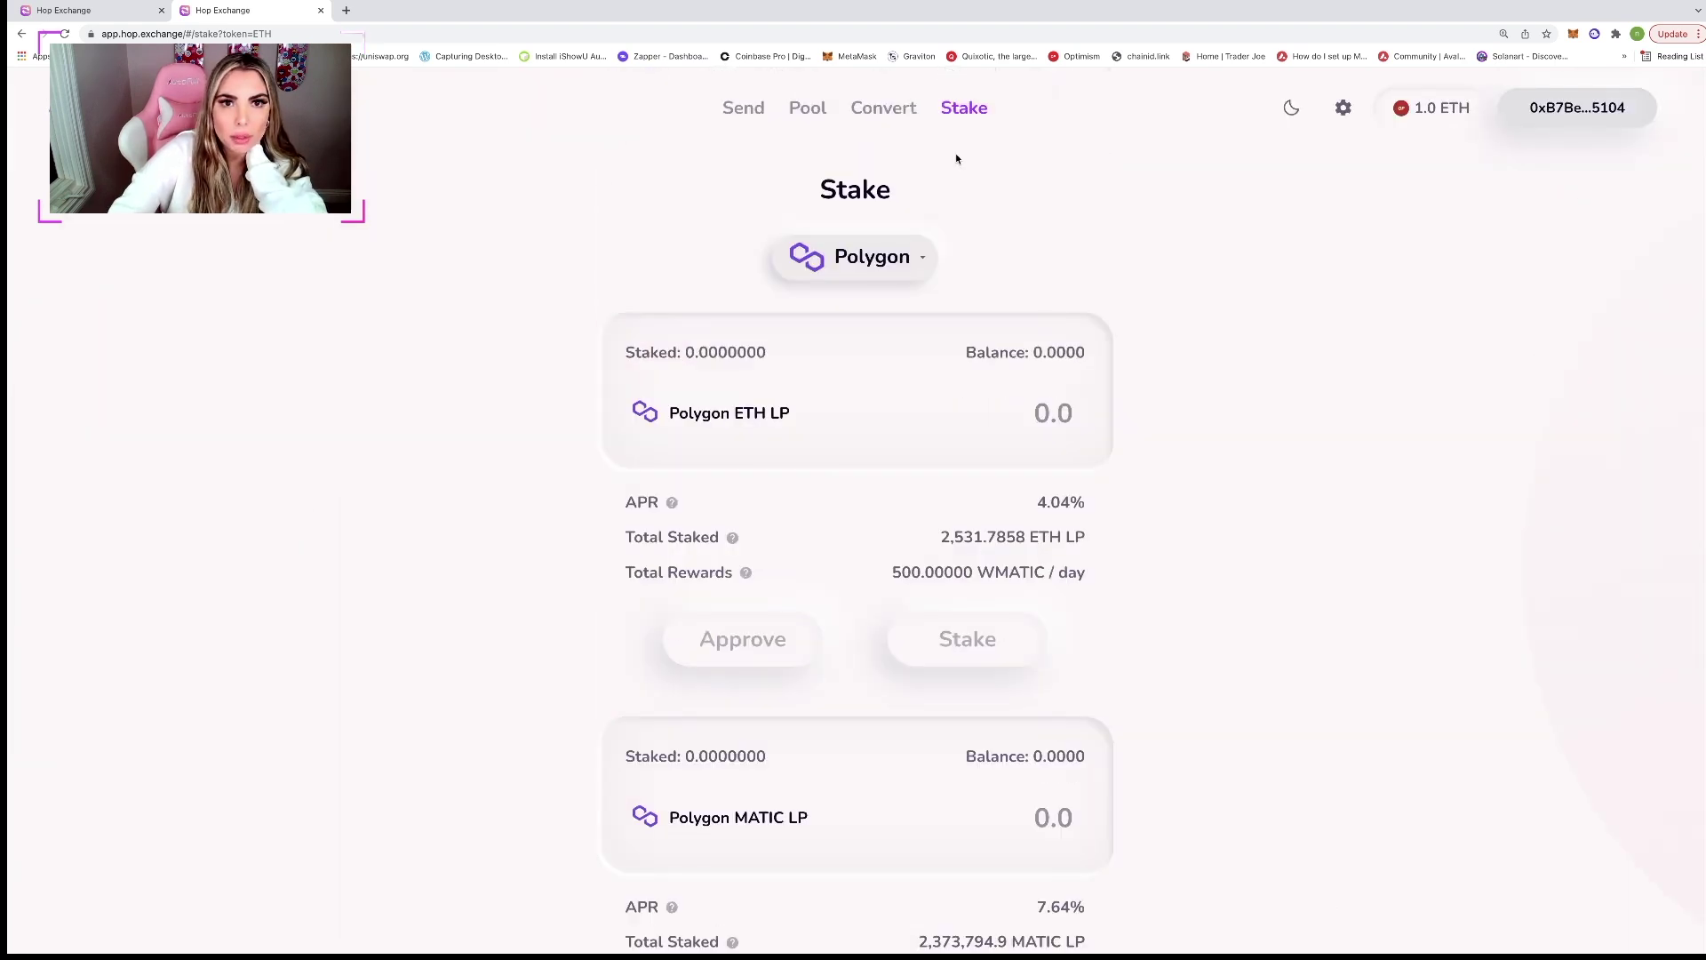
pyautogui.click(884, 107)
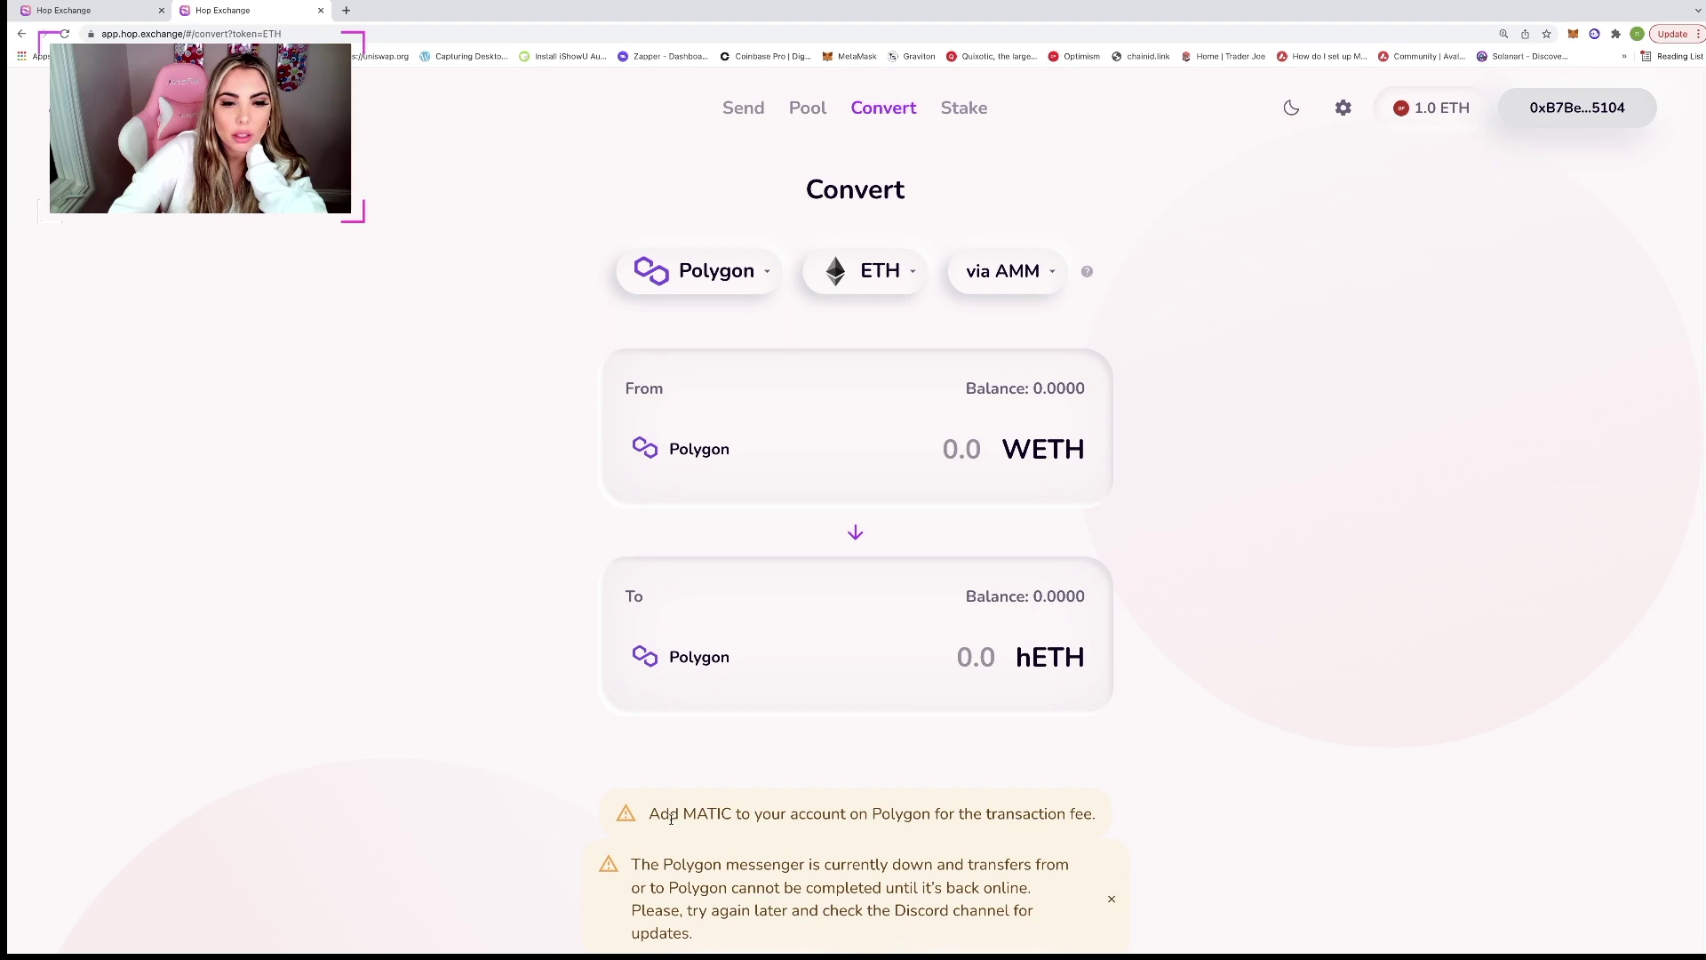
pyautogui.moveTo(659, 819); pyautogui.dragTo(1165, 895)
pyautogui.click(1054, 172)
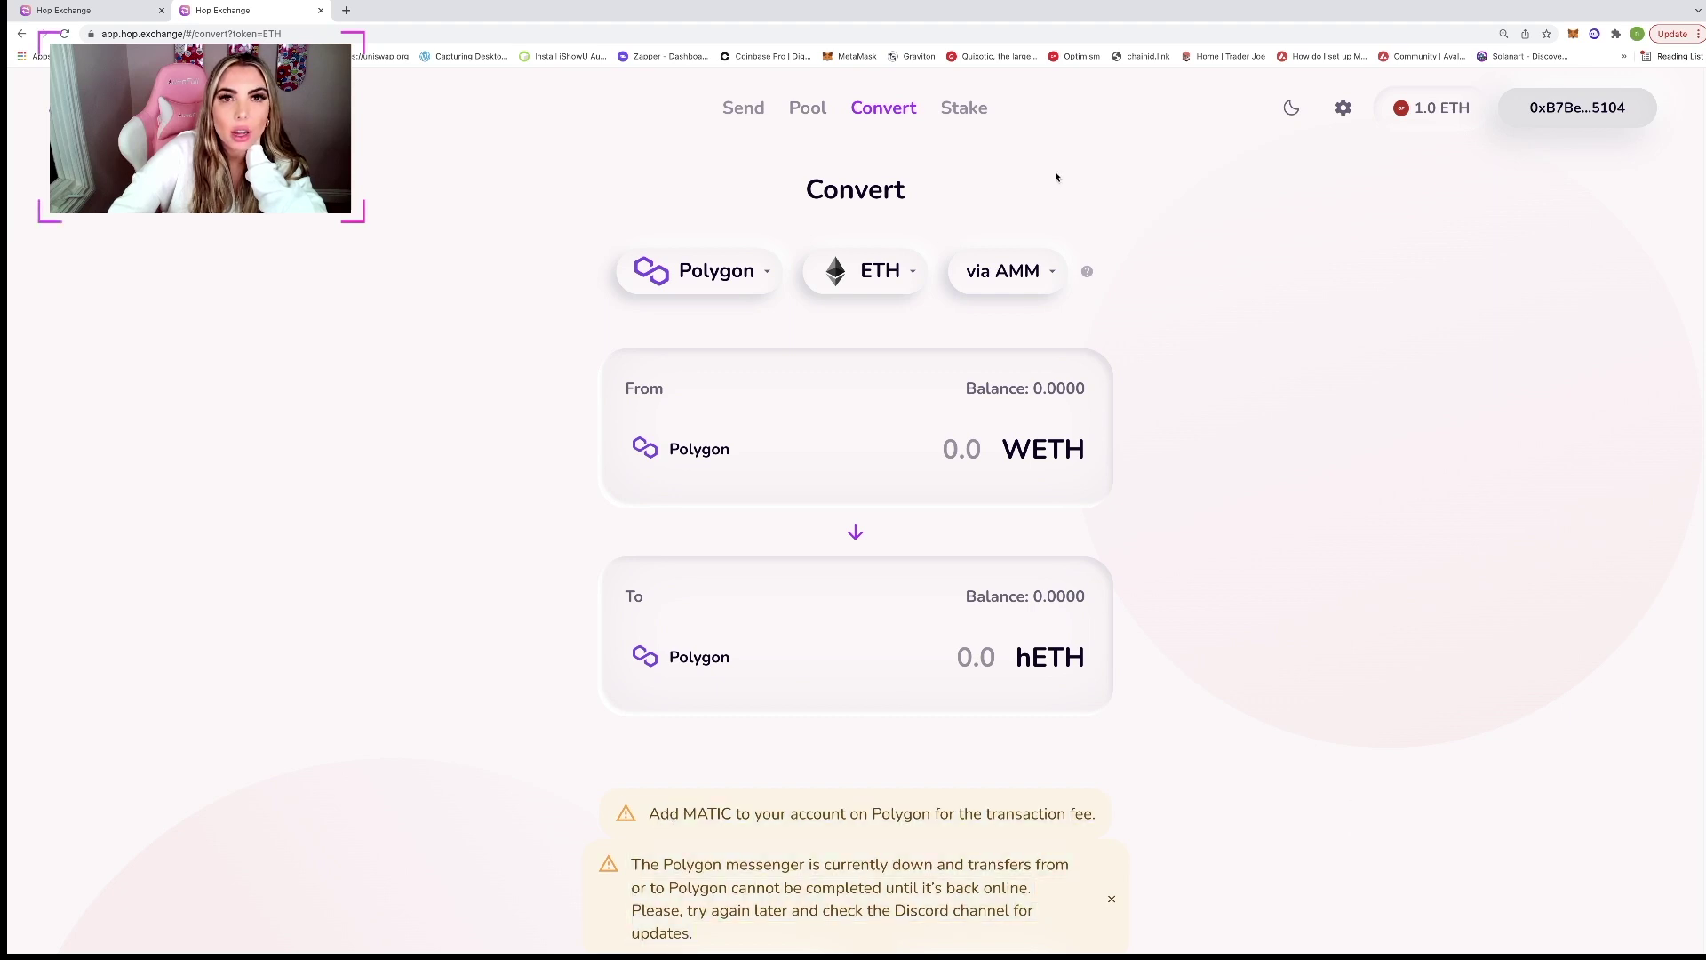
pyautogui.click(993, 111)
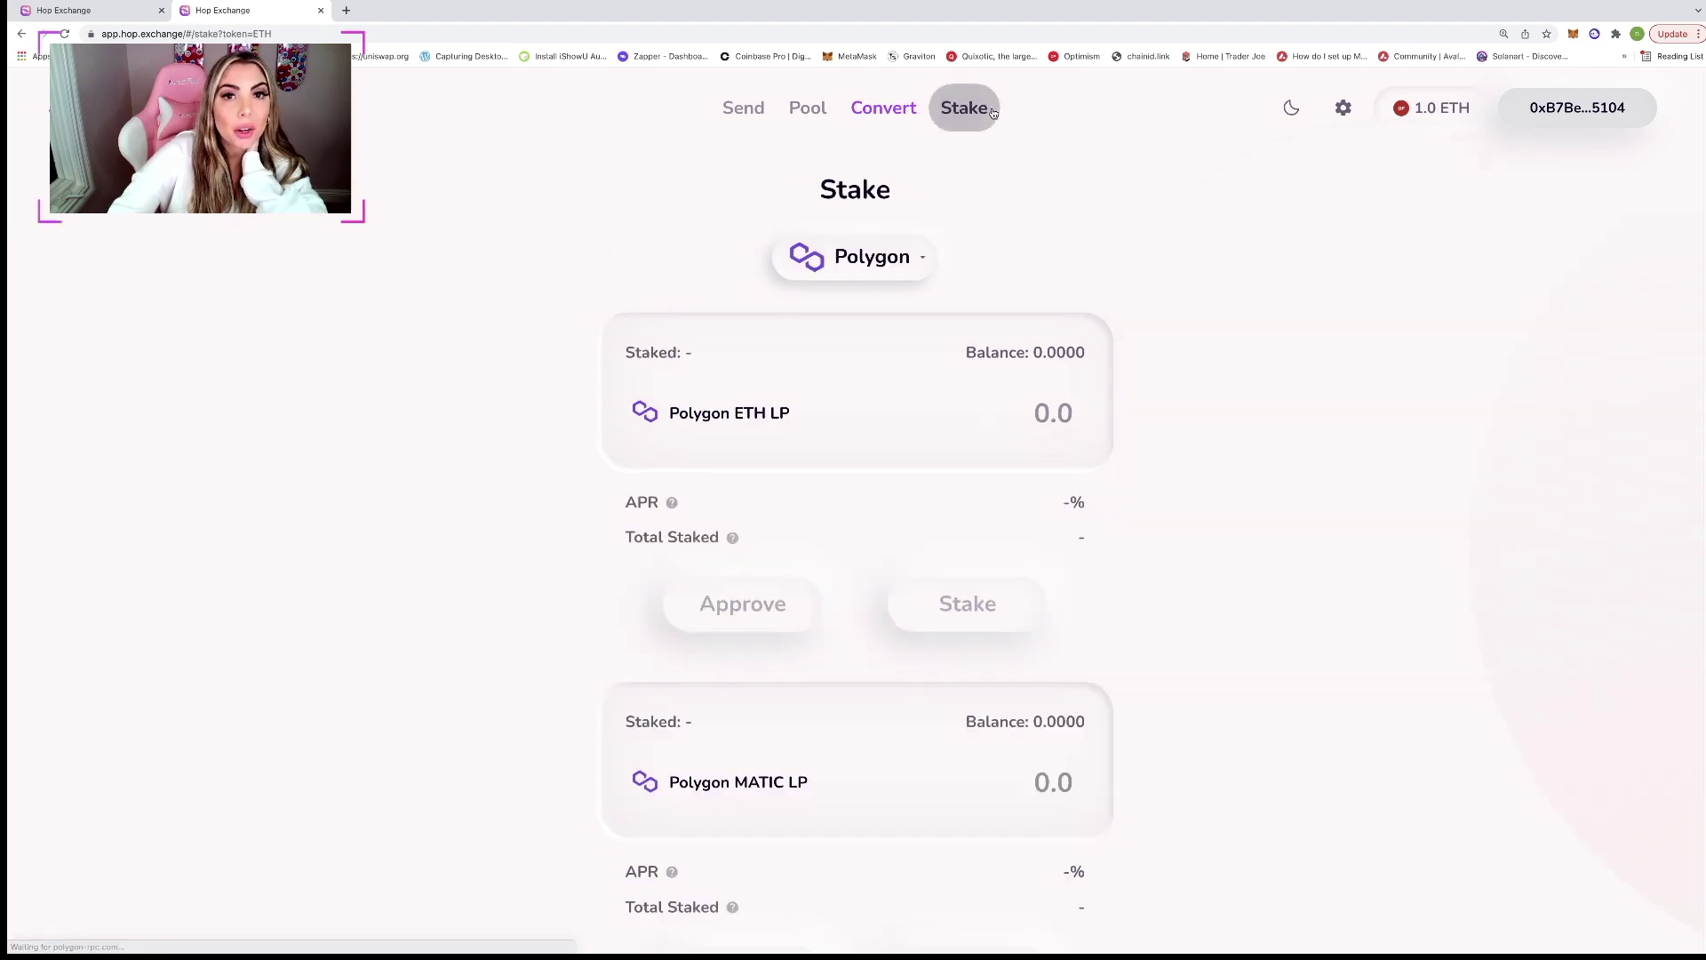
pyautogui.click(751, 129)
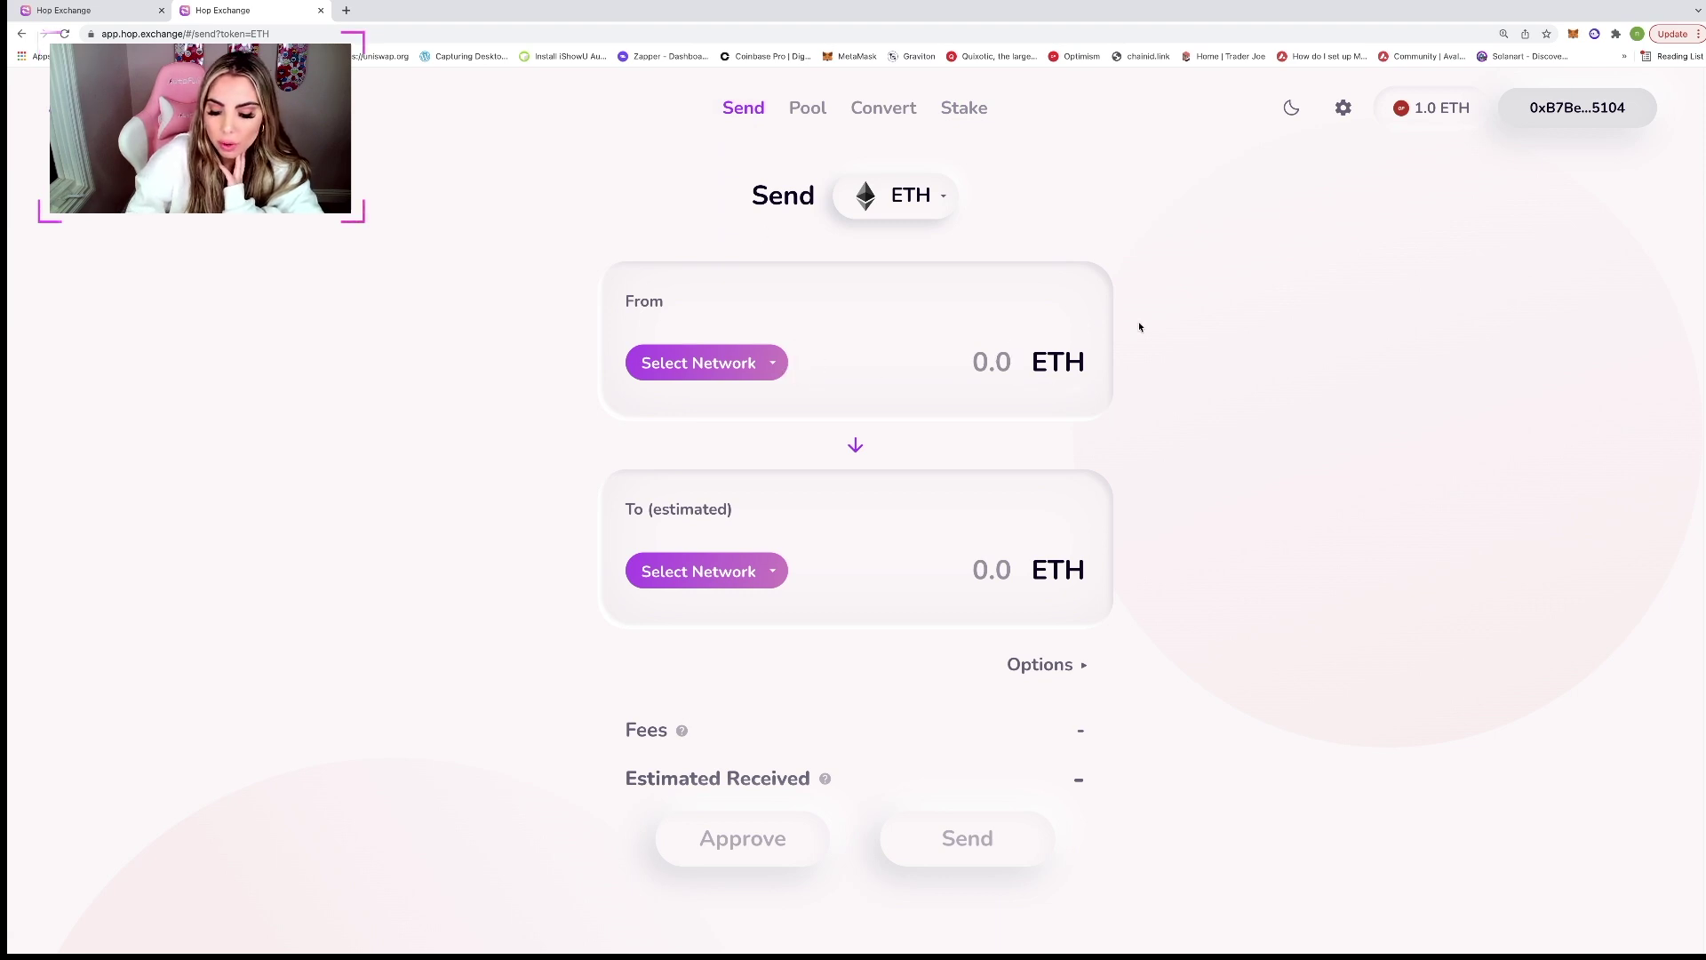
# Step: Fill in a transfer of 0.5 ETH from Optimism to Gnosis
pyautogui.click(991, 362)
pyautogui.write('0.5')
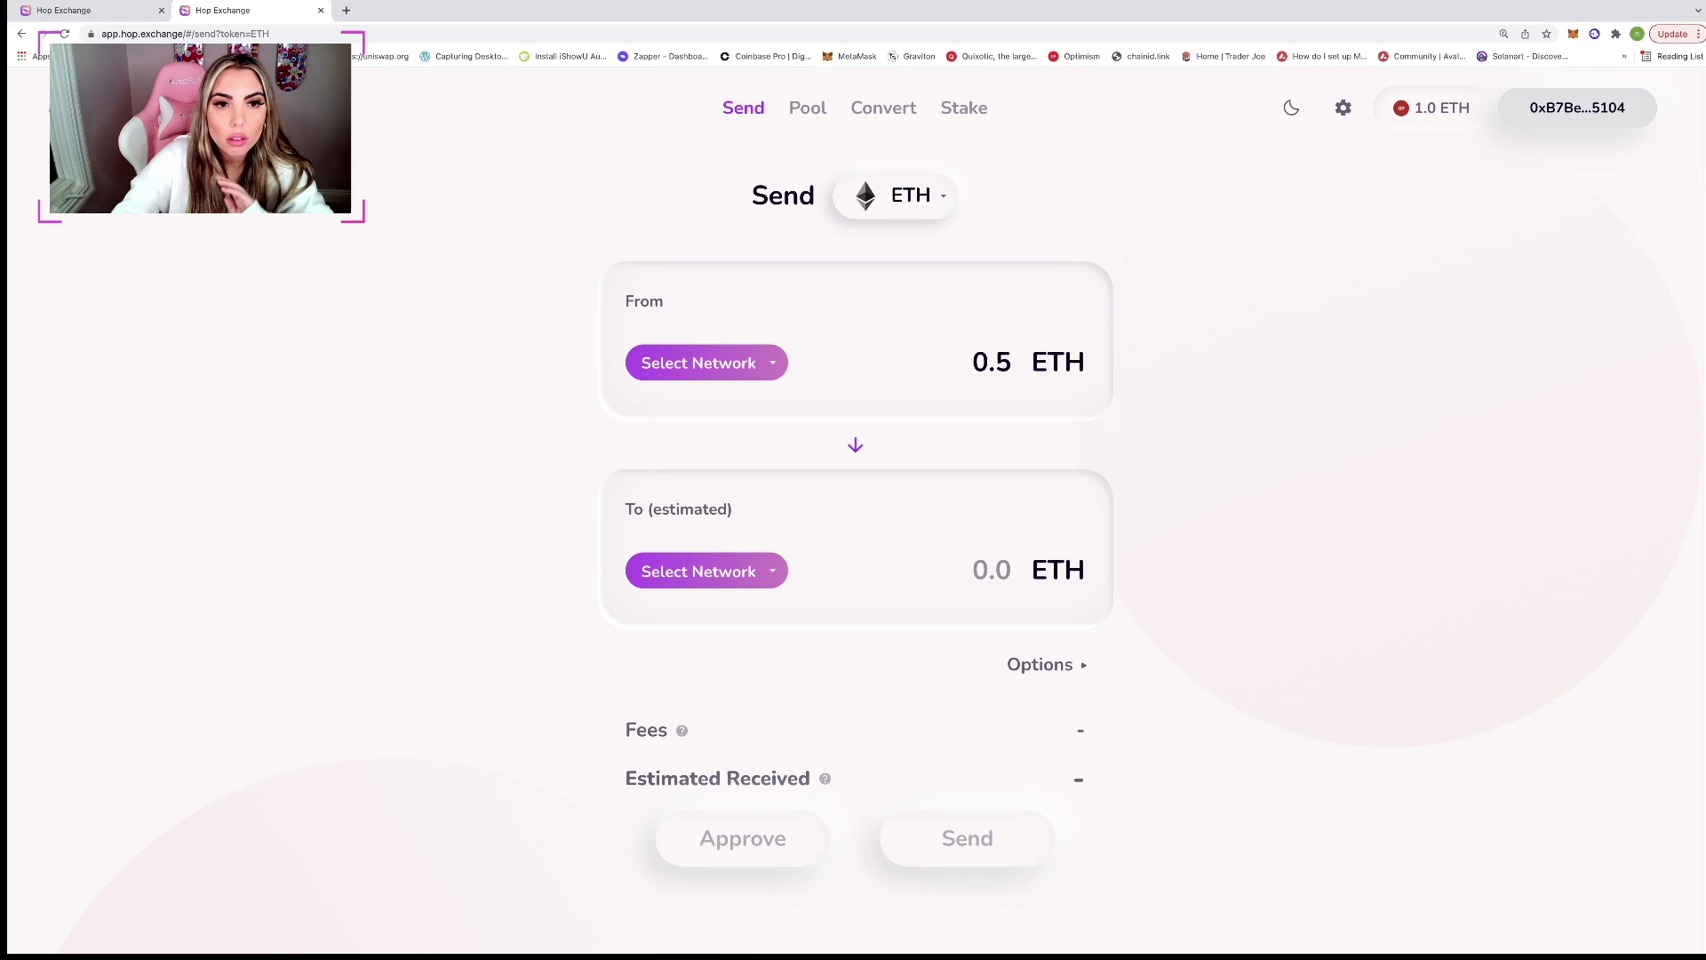
pyautogui.click(730, 366)
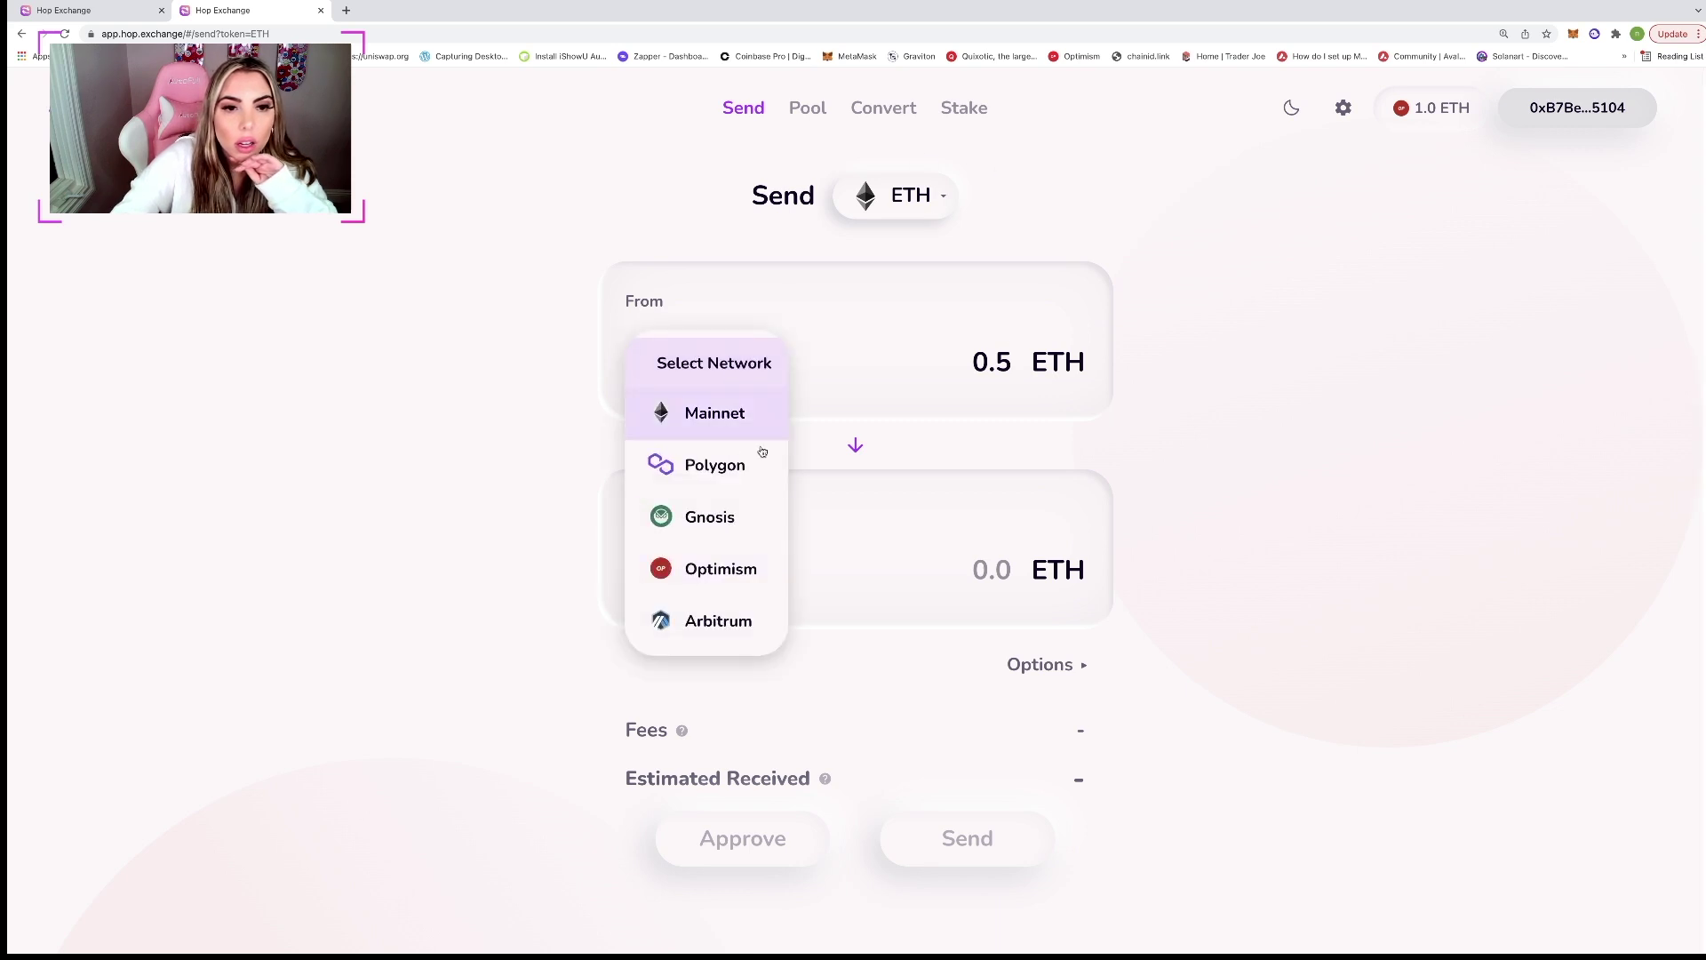
pyautogui.click(702, 569)
pyautogui.click(729, 574)
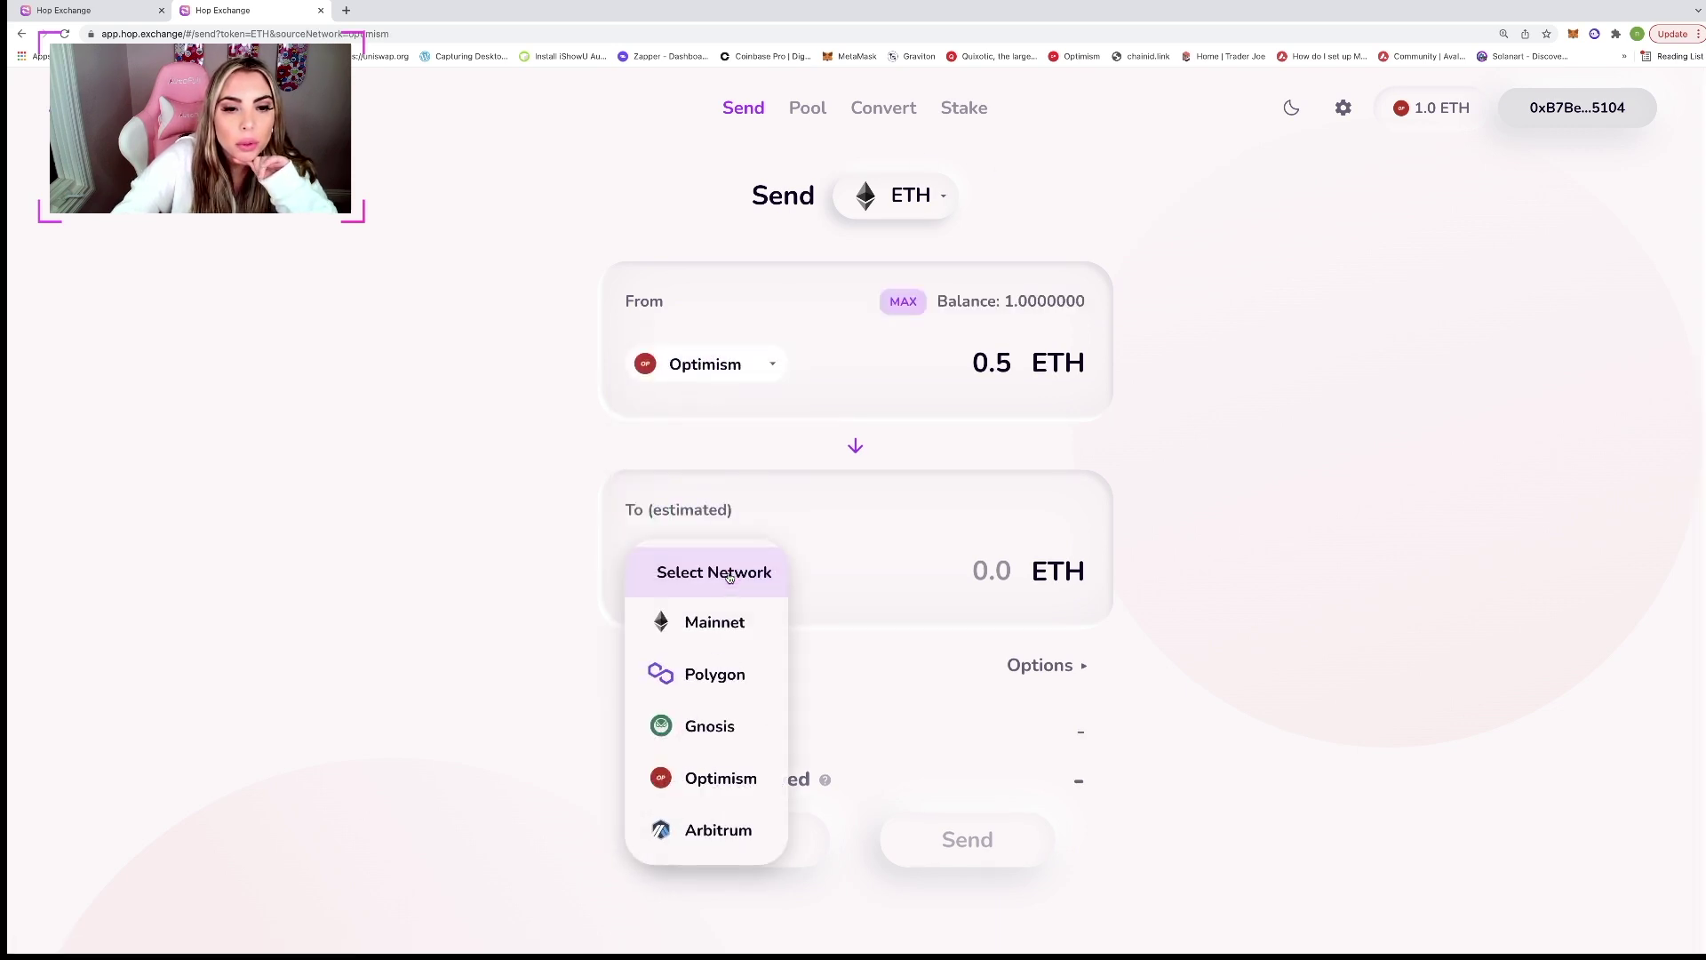
pyautogui.click(743, 736)
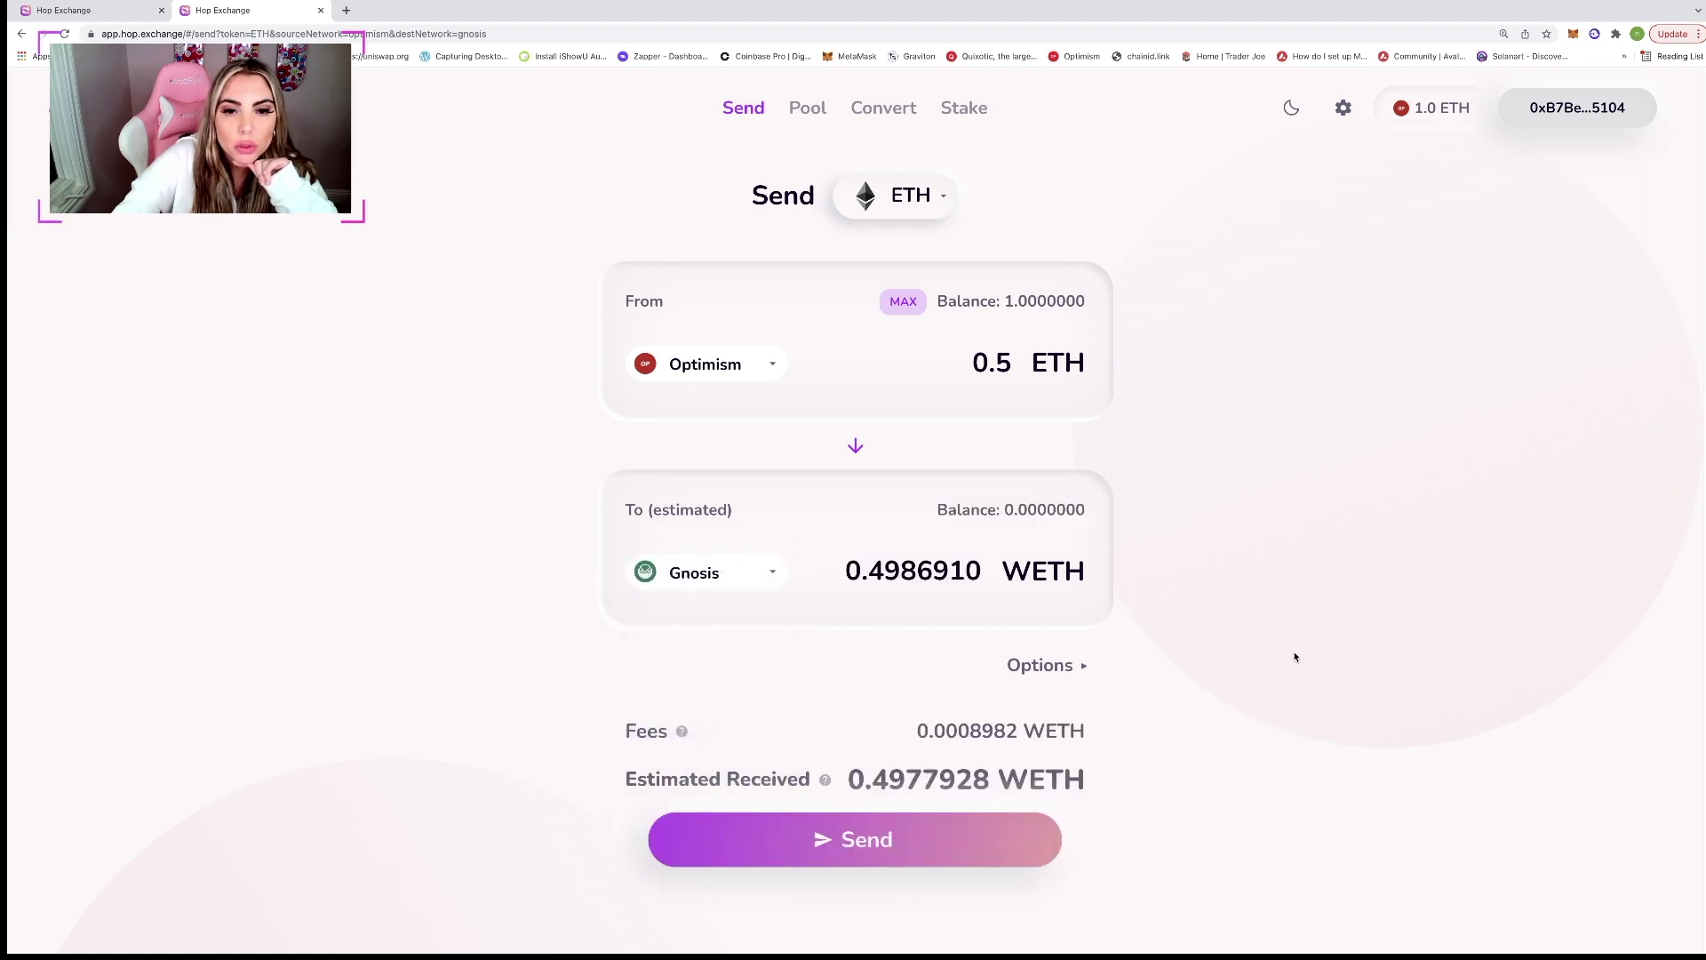
pyautogui.scroll(-3, 1295, 658)
# Step: Send the 0.5 ETH transfer and confirm the transaction in MetaMask
pyautogui.click(957, 717)
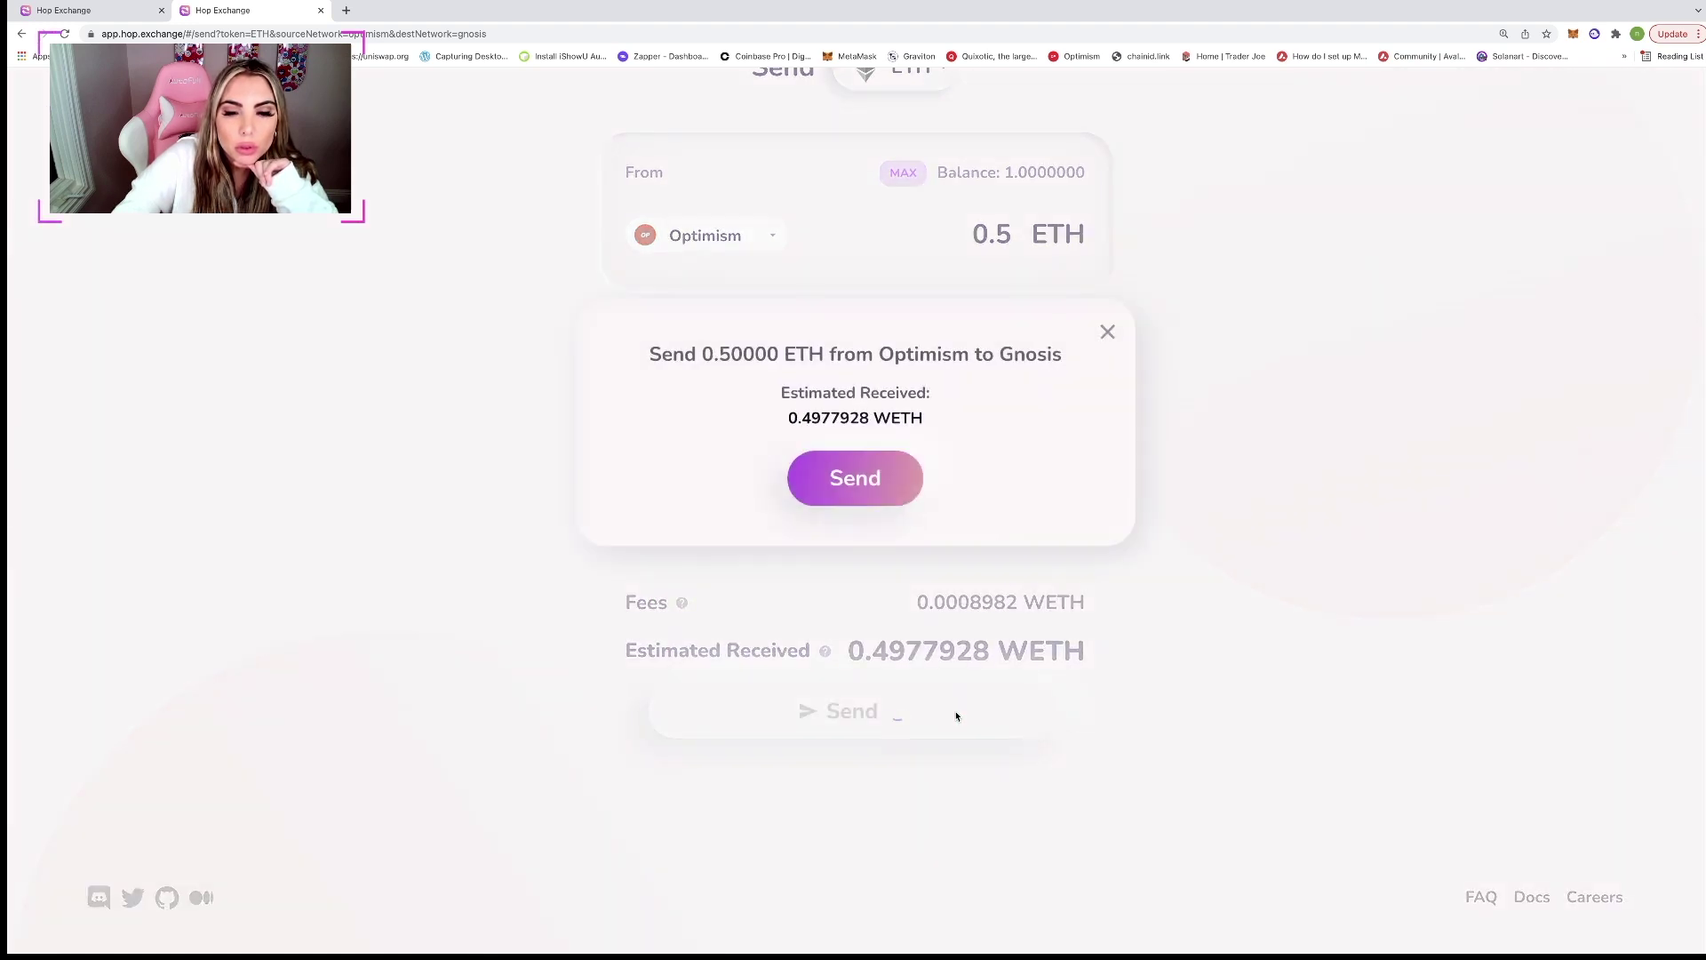
pyautogui.click(883, 491)
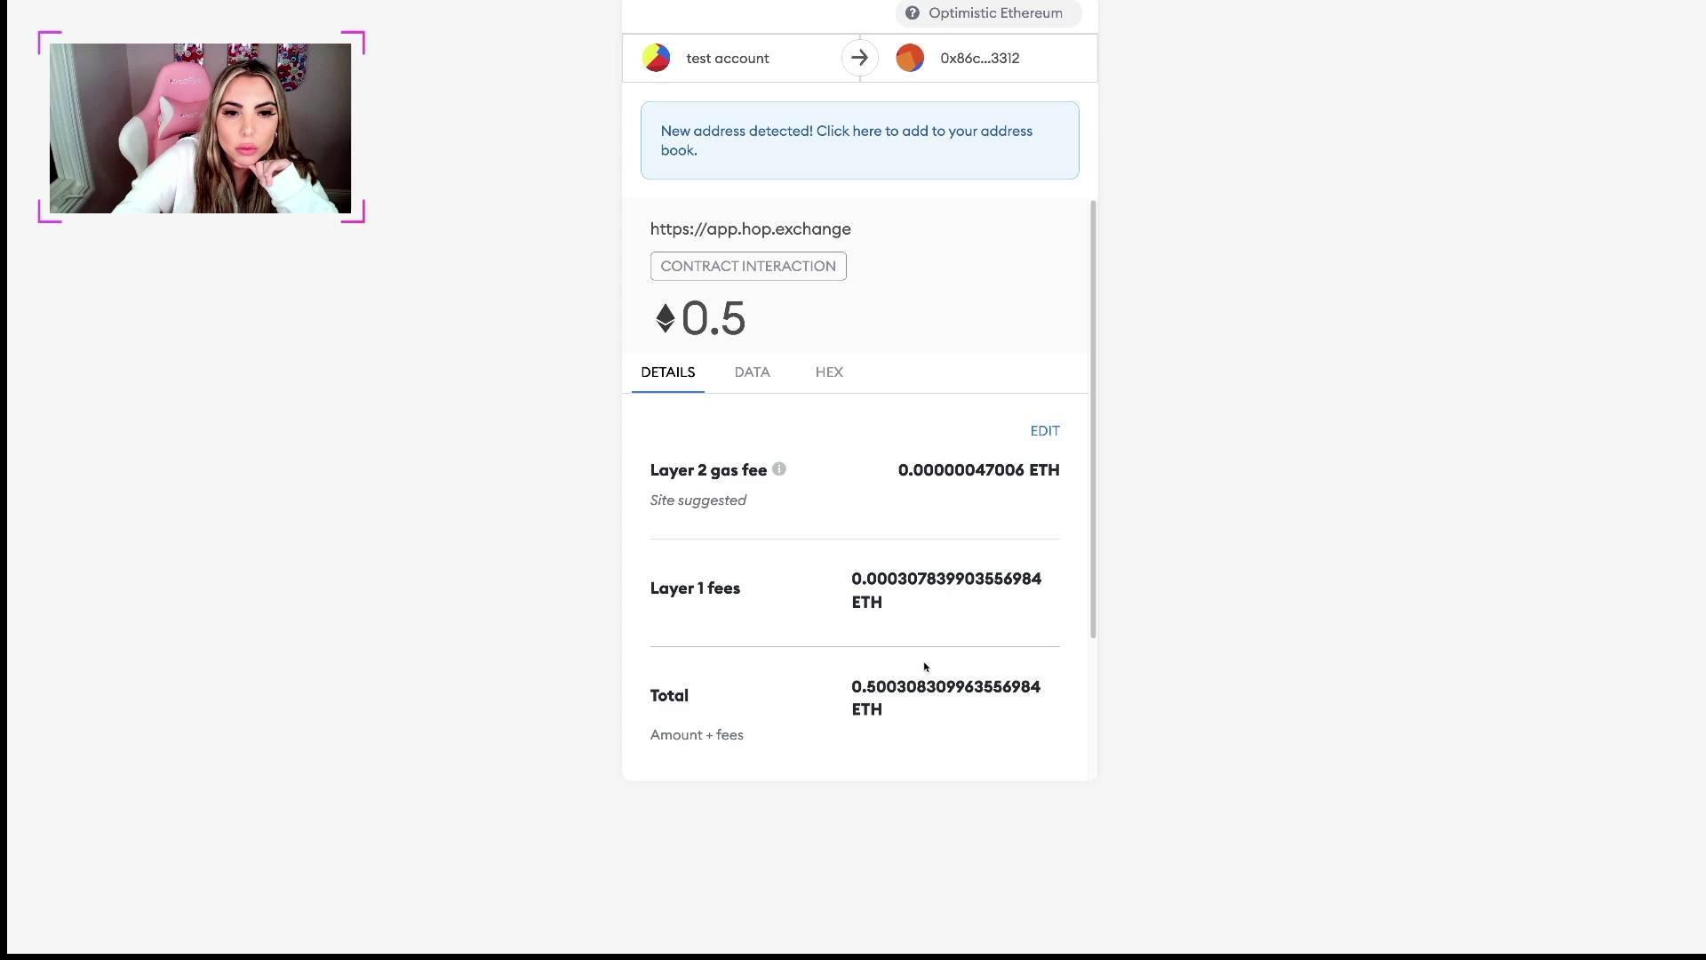
pyautogui.scroll(-3, 926, 684)
pyautogui.click(968, 736)
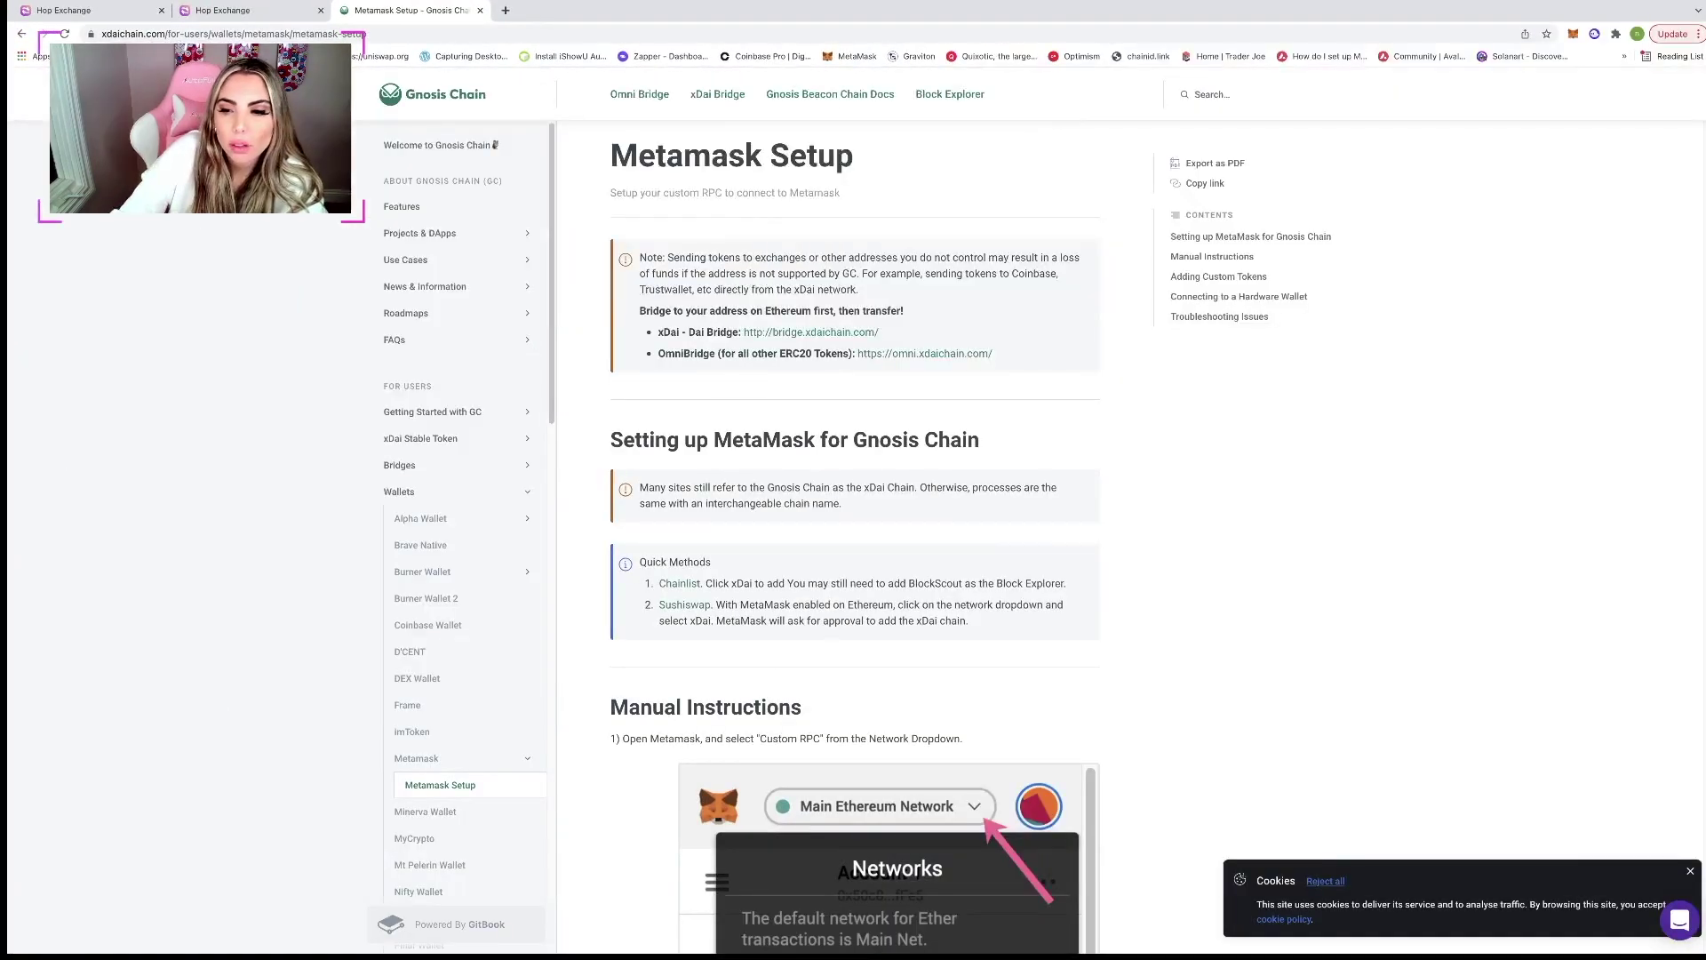
# Step: Dismiss the docs' cookie notice and check the wallet's network list
pyautogui.click(1692, 872)
pyautogui.scroll(-7, 902, 703)
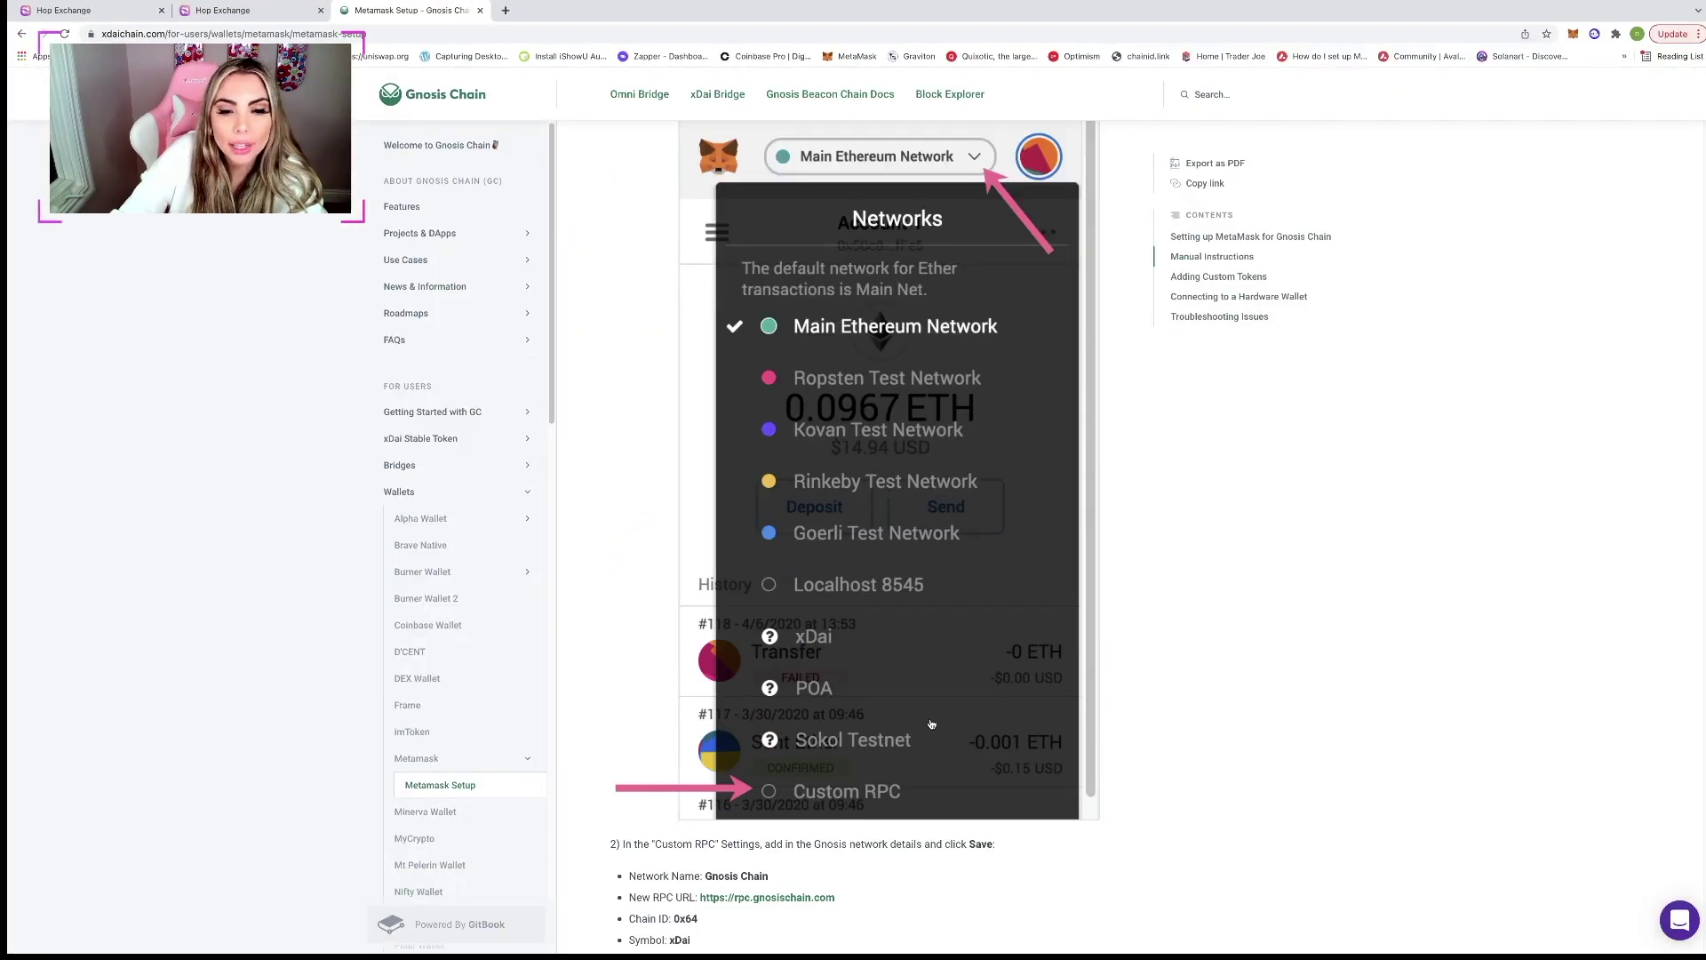
pyautogui.click(1573, 33)
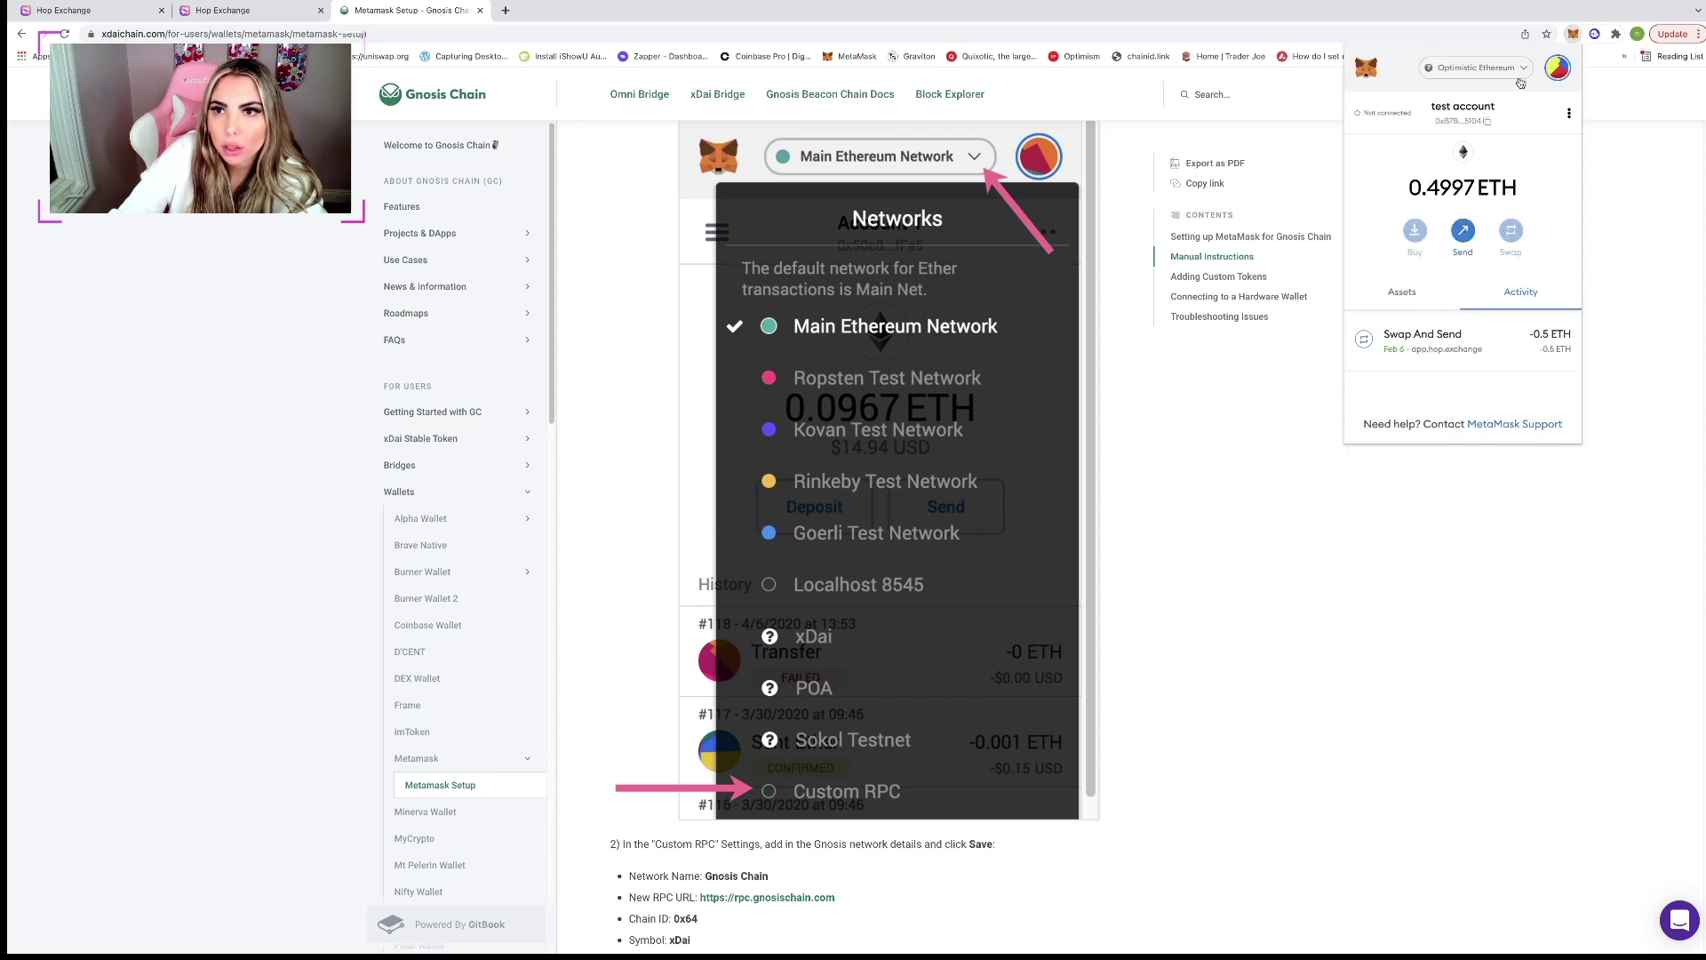
pyautogui.click(1514, 72)
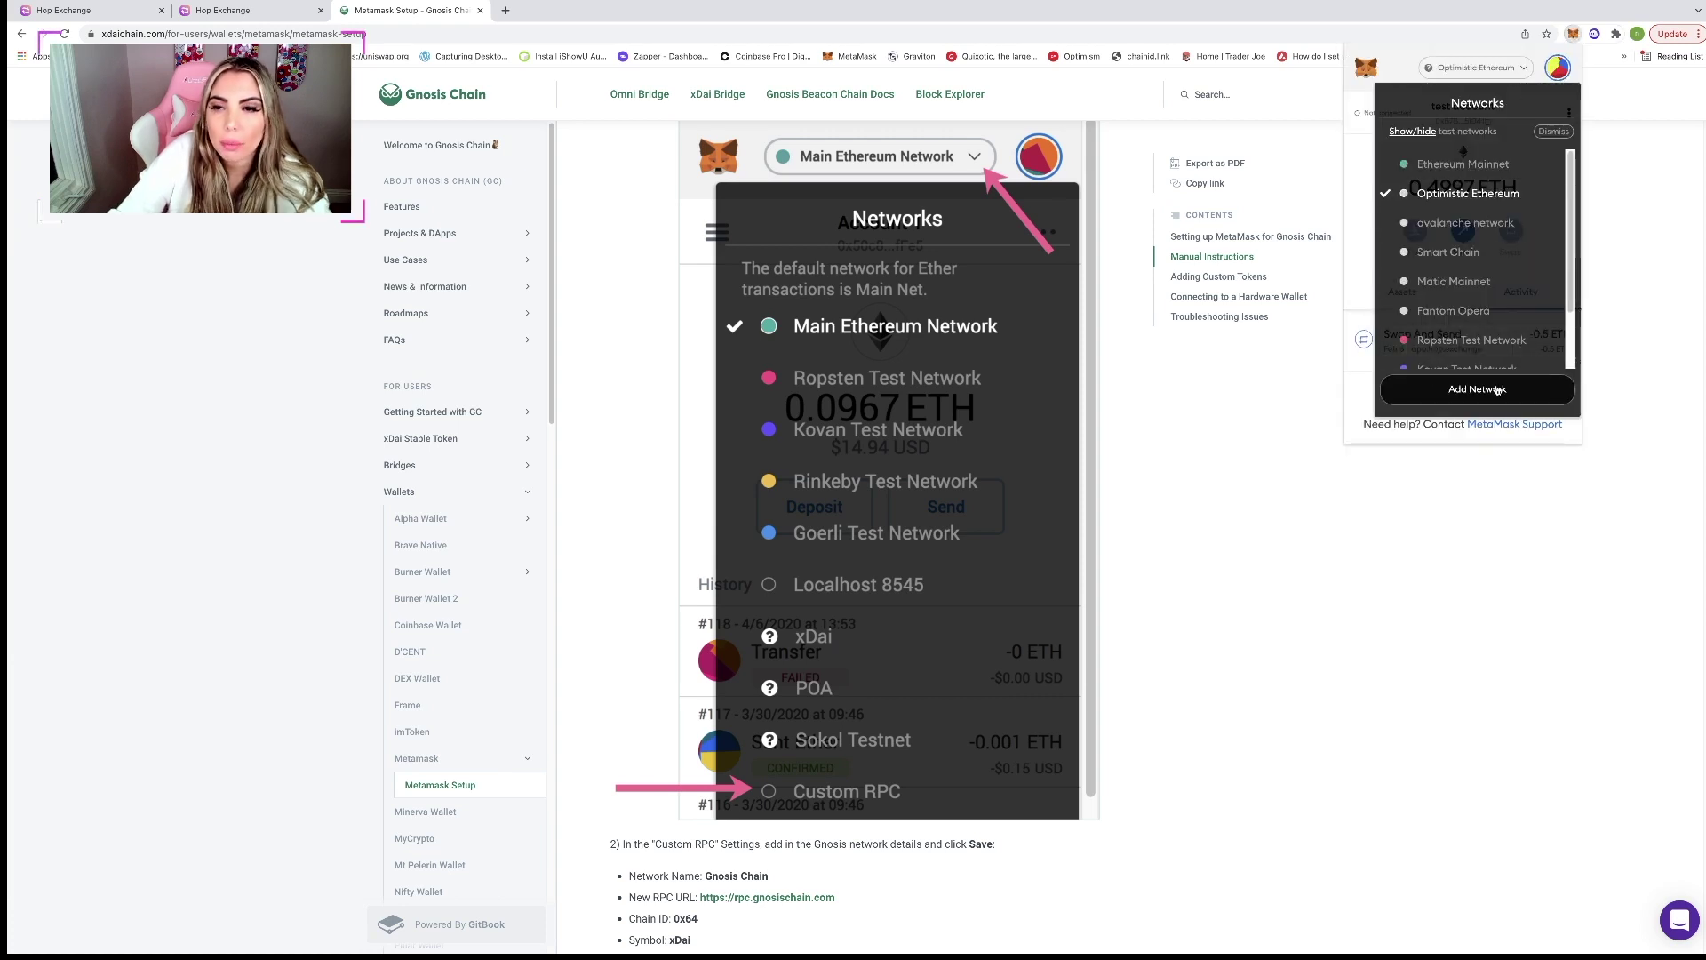
pyautogui.click(1454, 487)
# Step: Highlight the Gnosis Chain custom RPC settings and reopen the wallet to check the network
pyautogui.scroll(-7, 1020, 726)
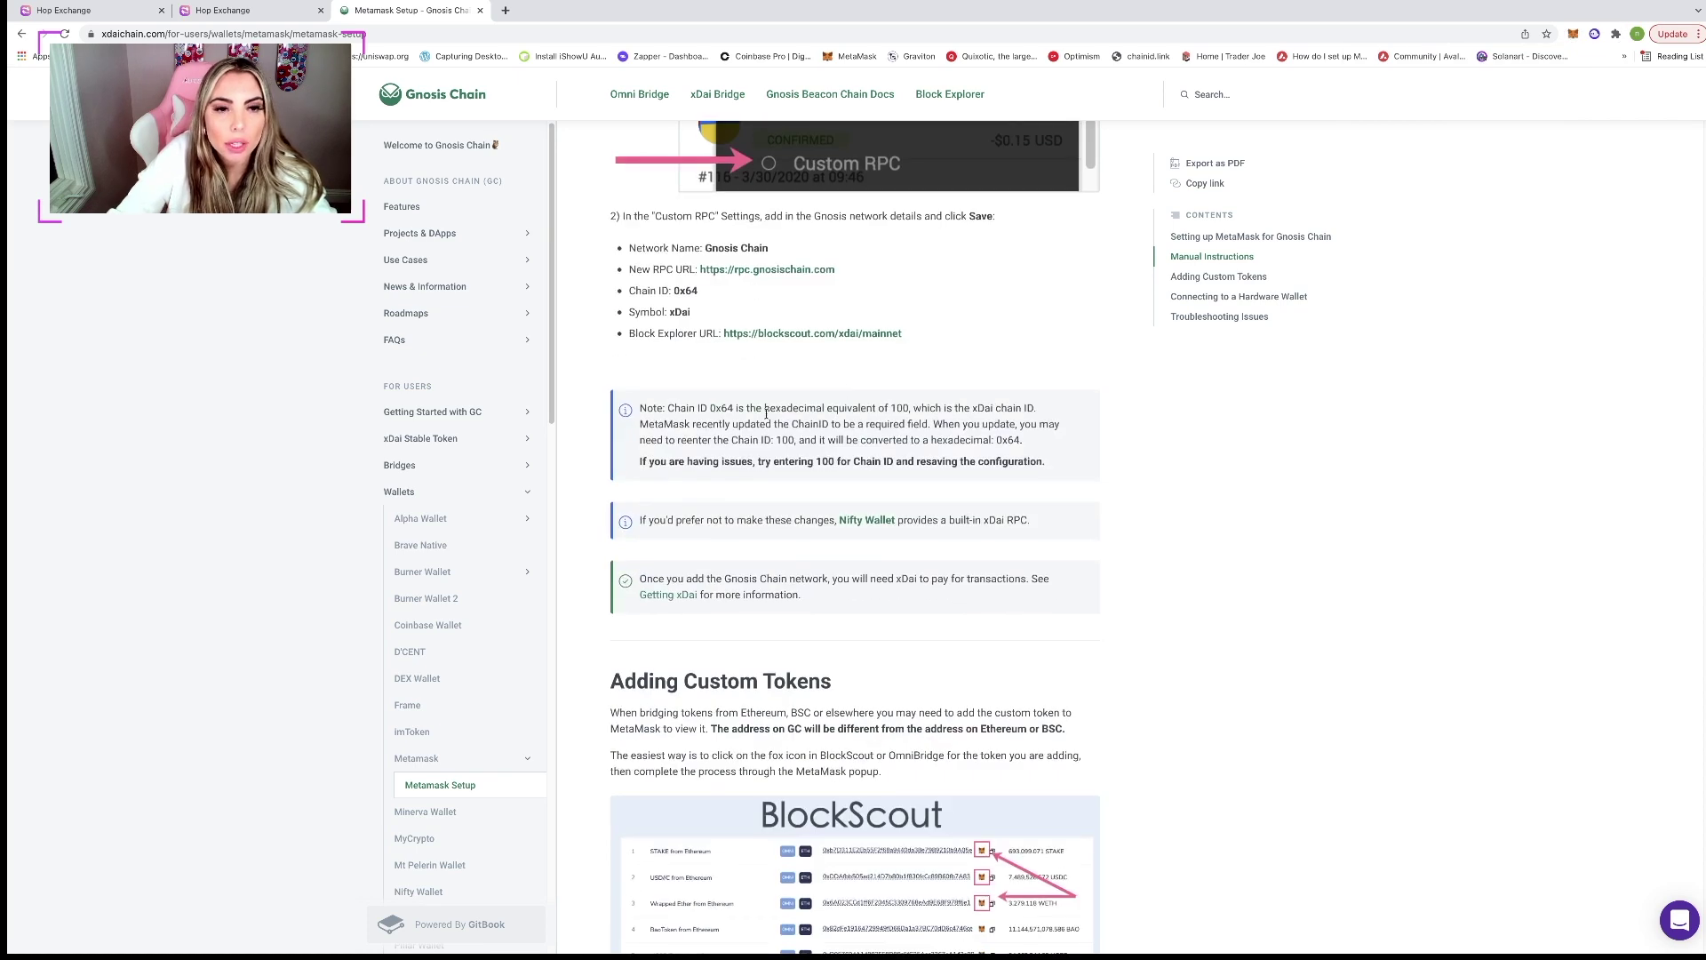
pyautogui.scroll(2, 773, 400)
pyautogui.moveTo(623, 345); pyautogui.dragTo(946, 480)
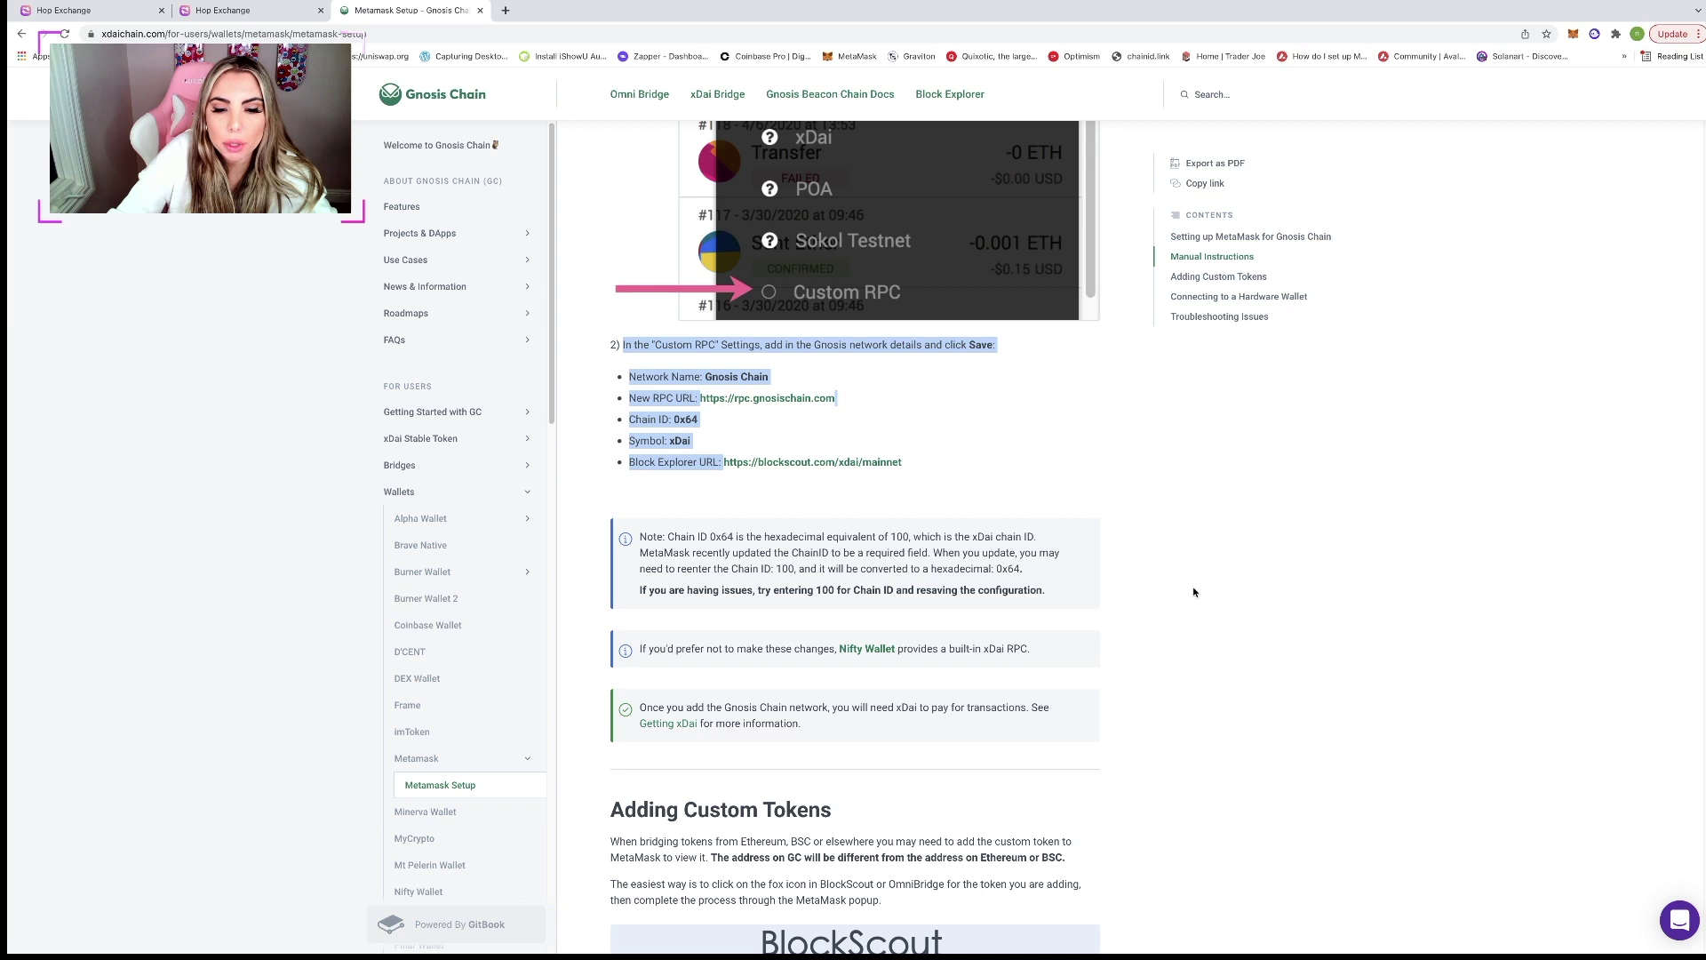
pyautogui.click(1573, 36)
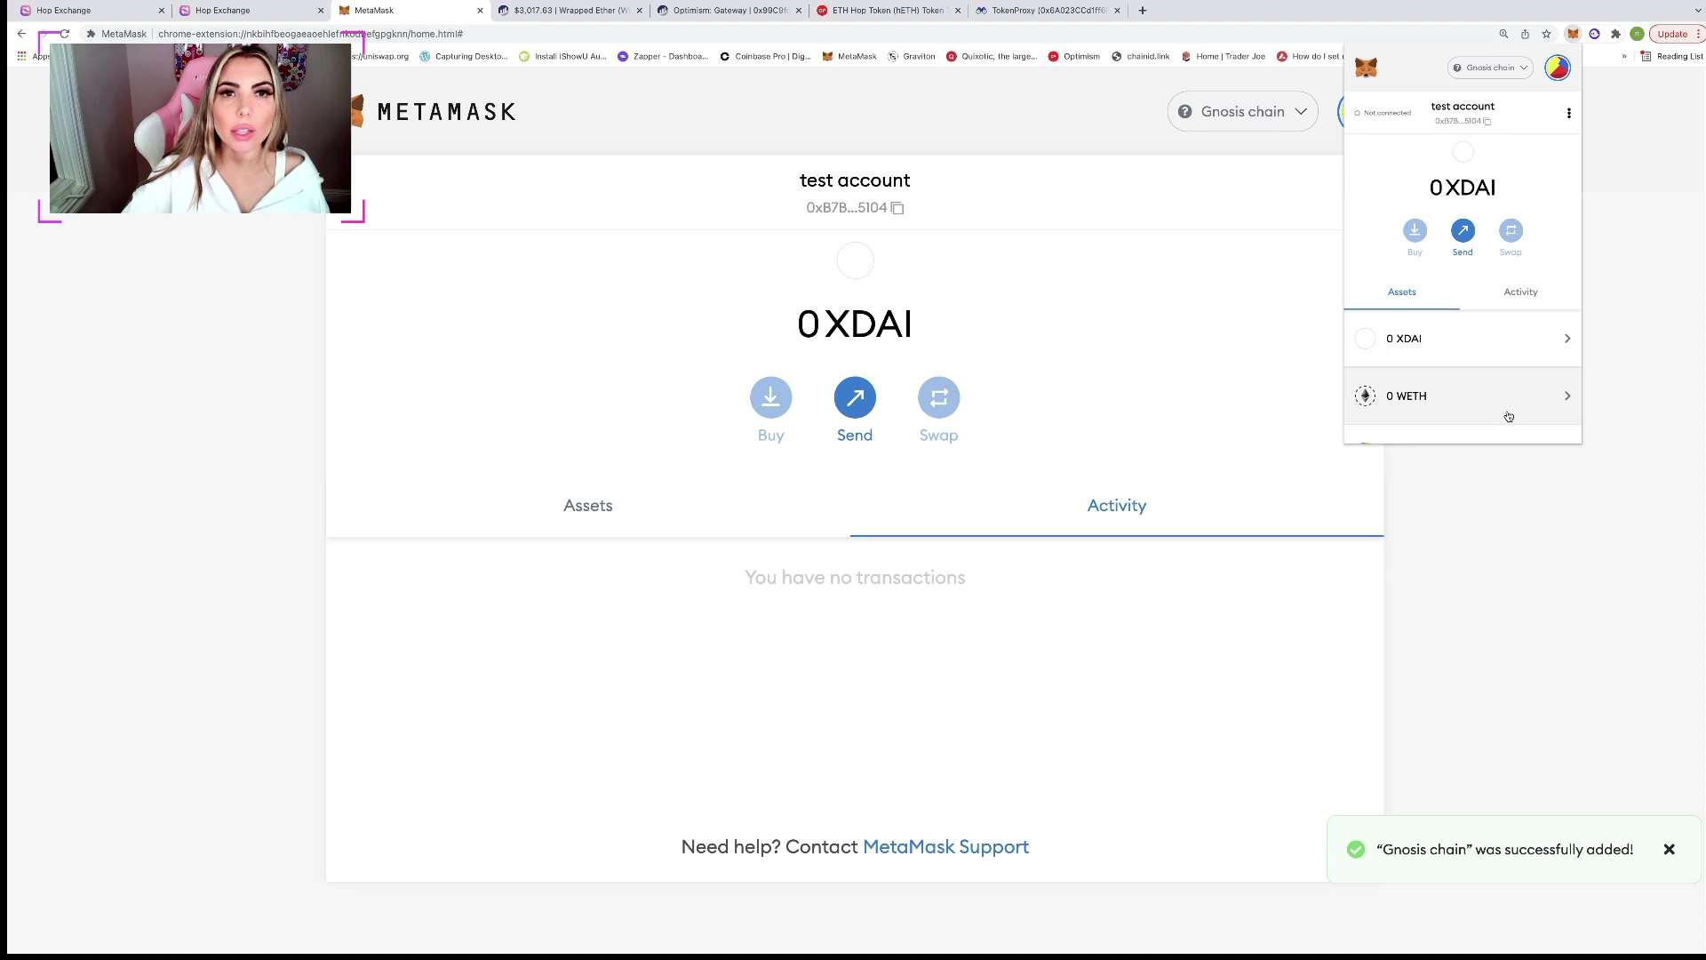
# Step: Import WETH as a custom token from its pasted contract address, showing 0.497 WETH
pyautogui.scroll(-3, 1507, 417)
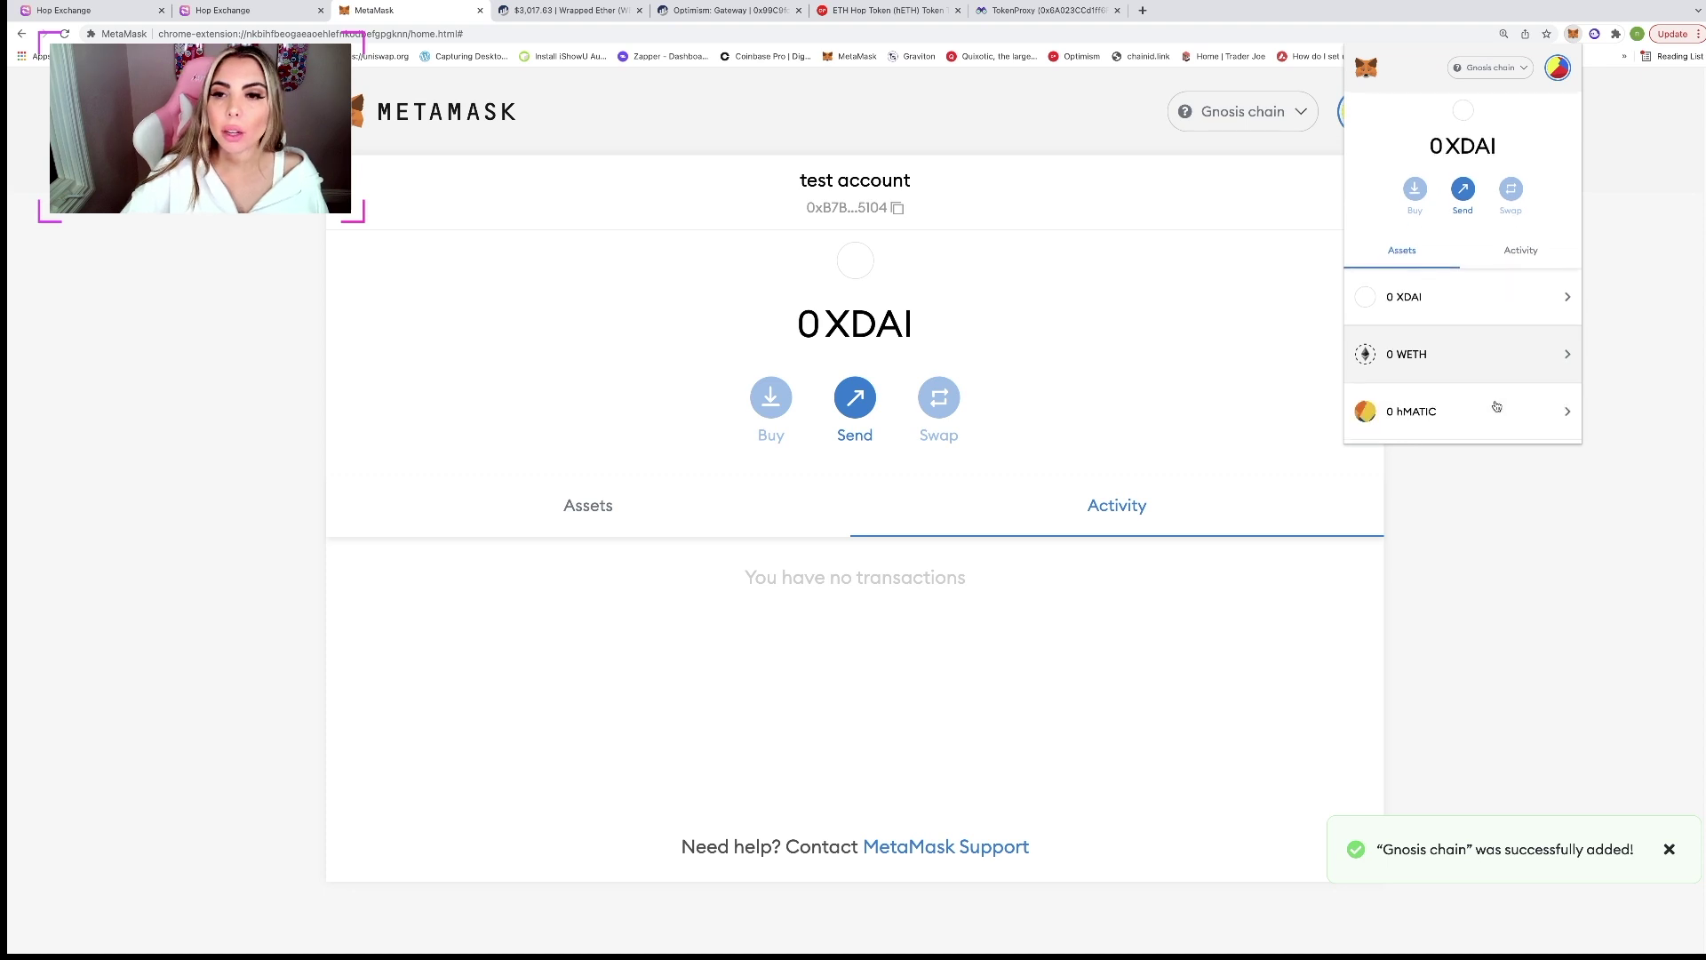
pyautogui.click(1464, 404)
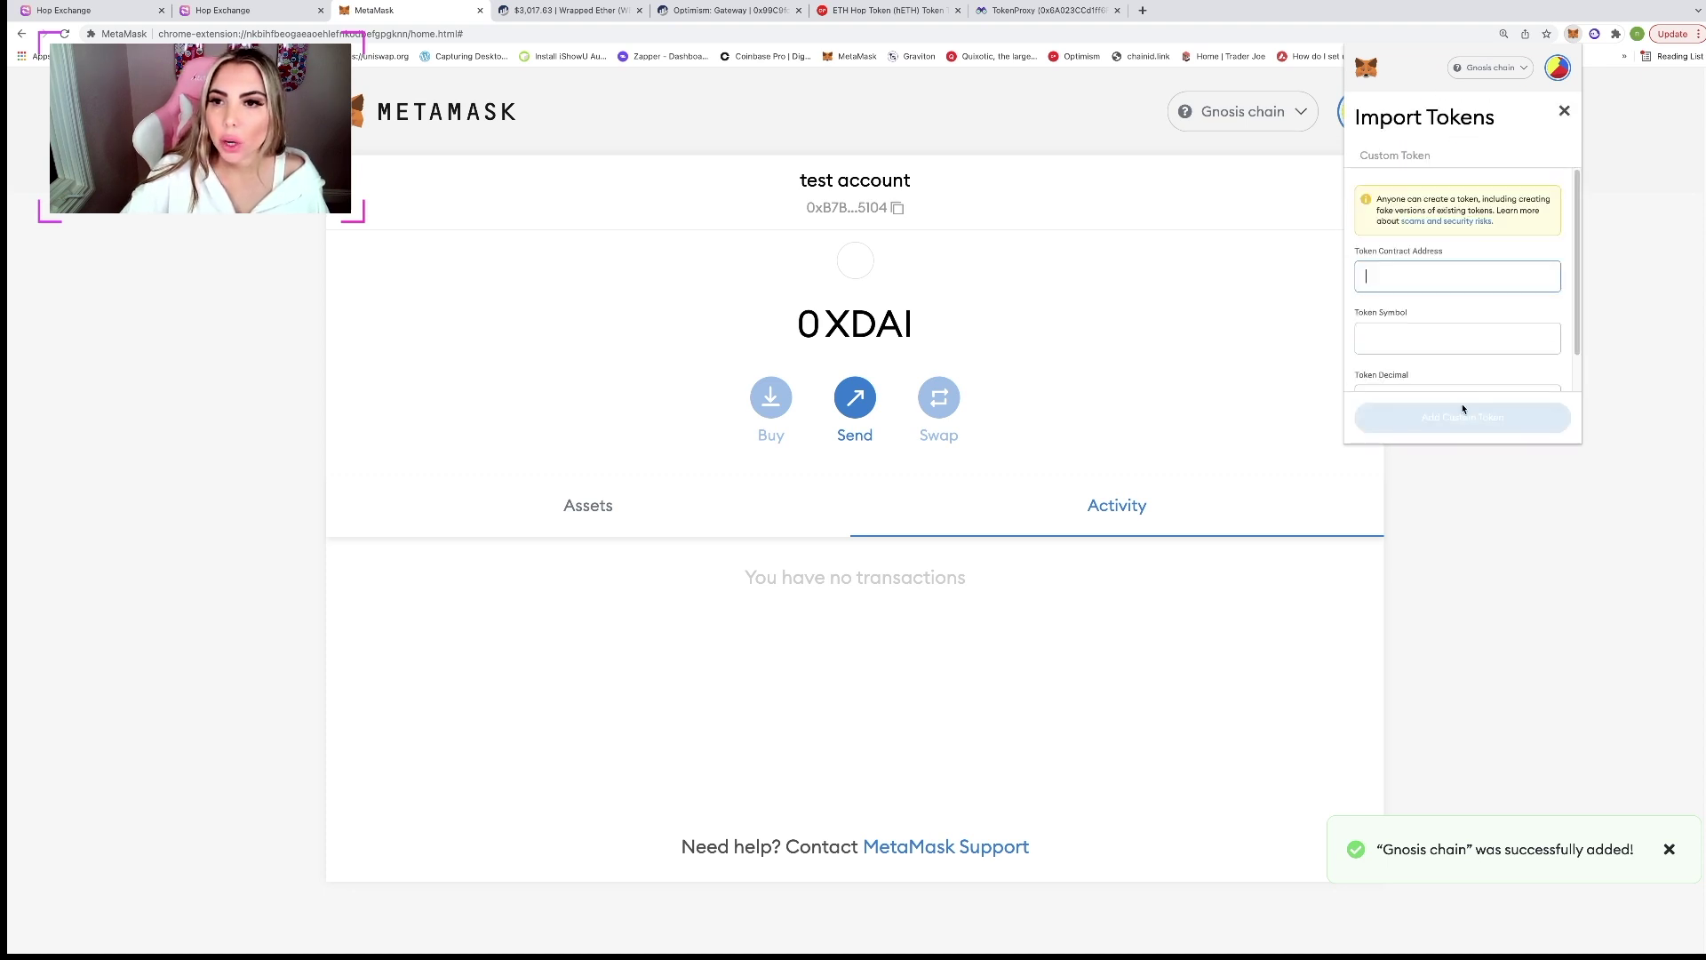
pyautogui.rightClick(1413, 277)
pyautogui.click(1441, 370)
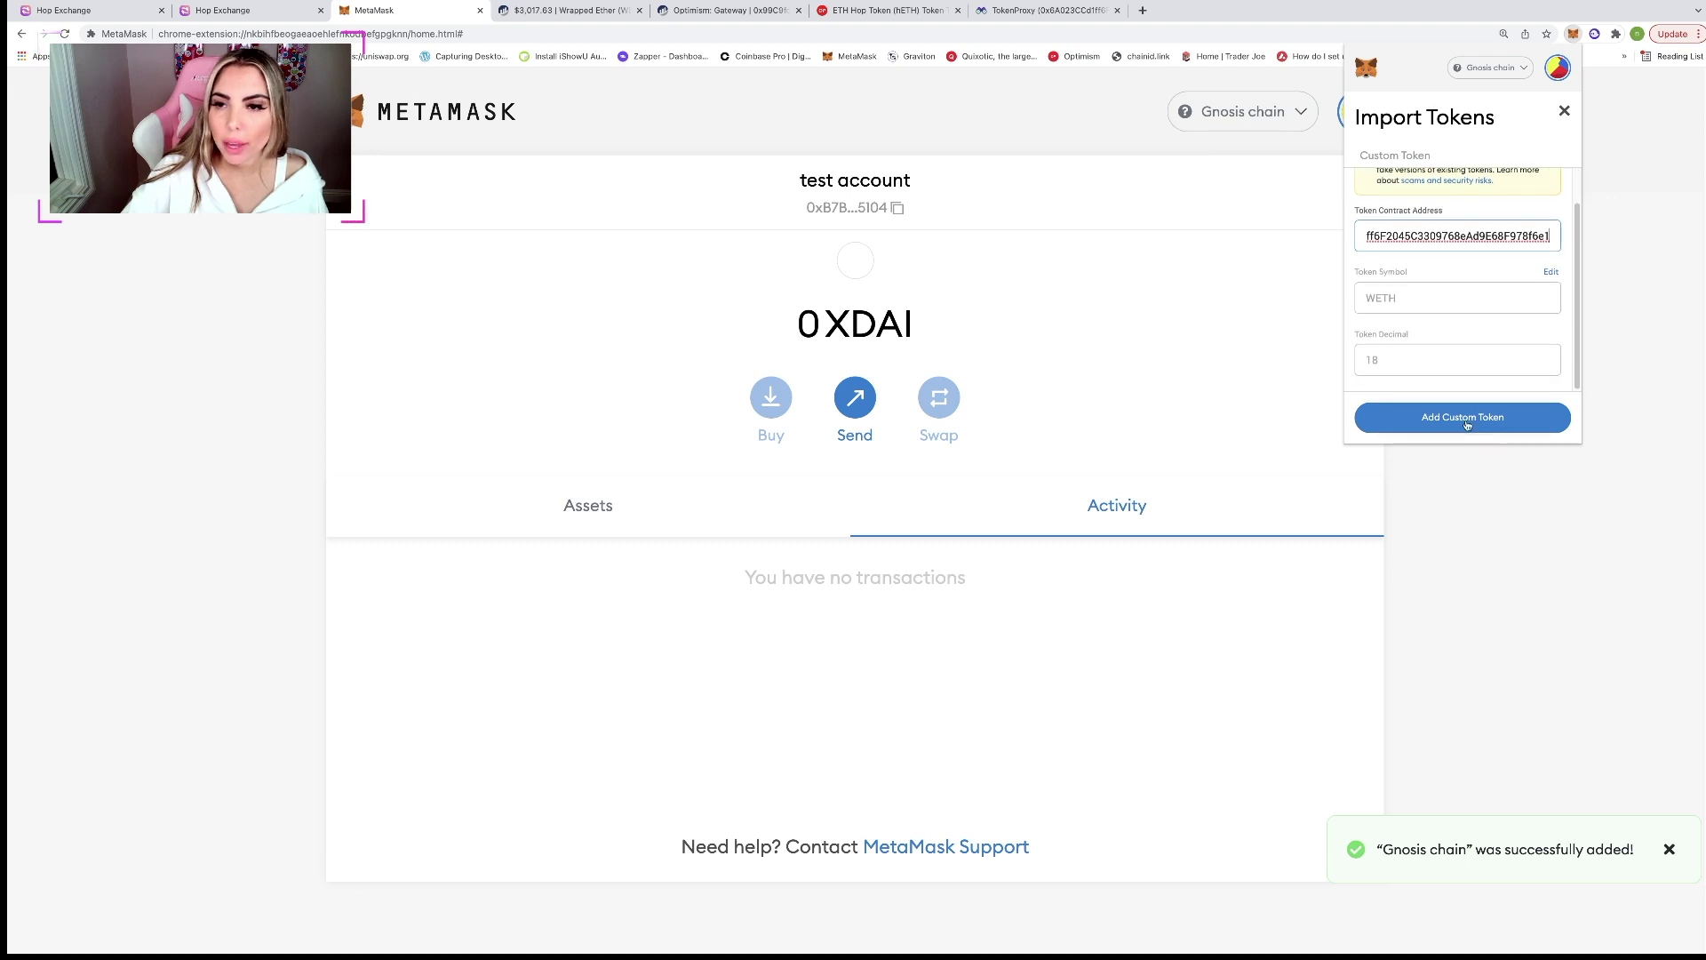
pyautogui.click(1457, 423)
pyautogui.moveTo(1505, 217); pyautogui.dragTo(1566, 220)
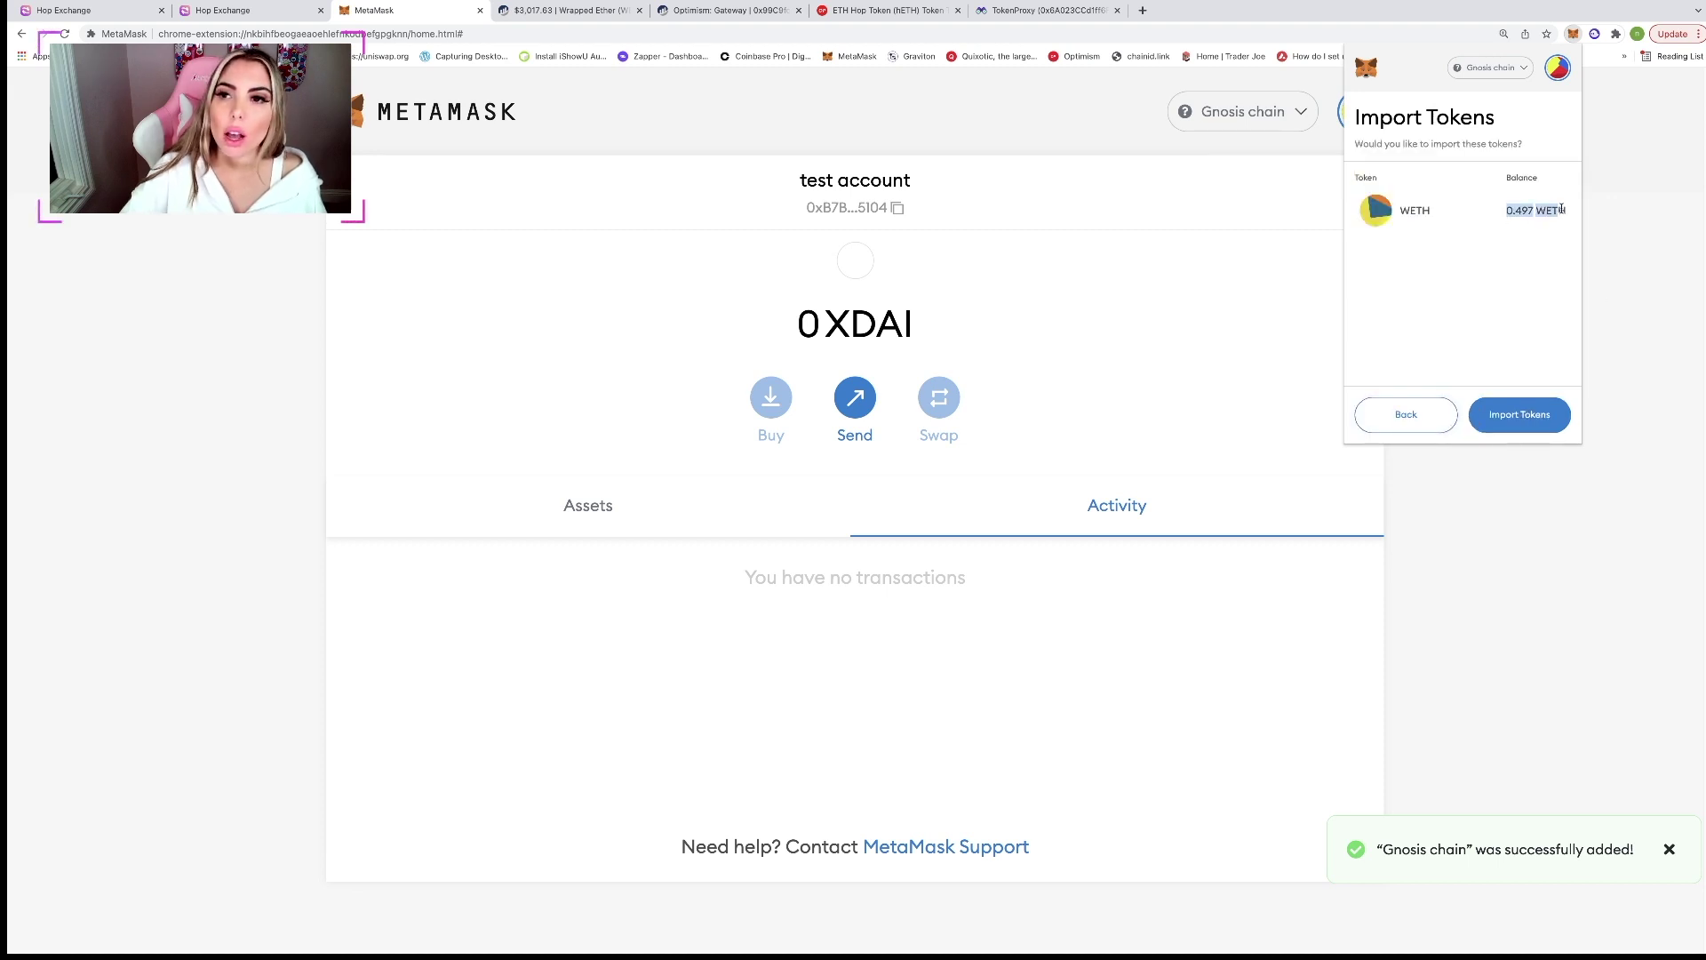
pyautogui.click(1530, 227)
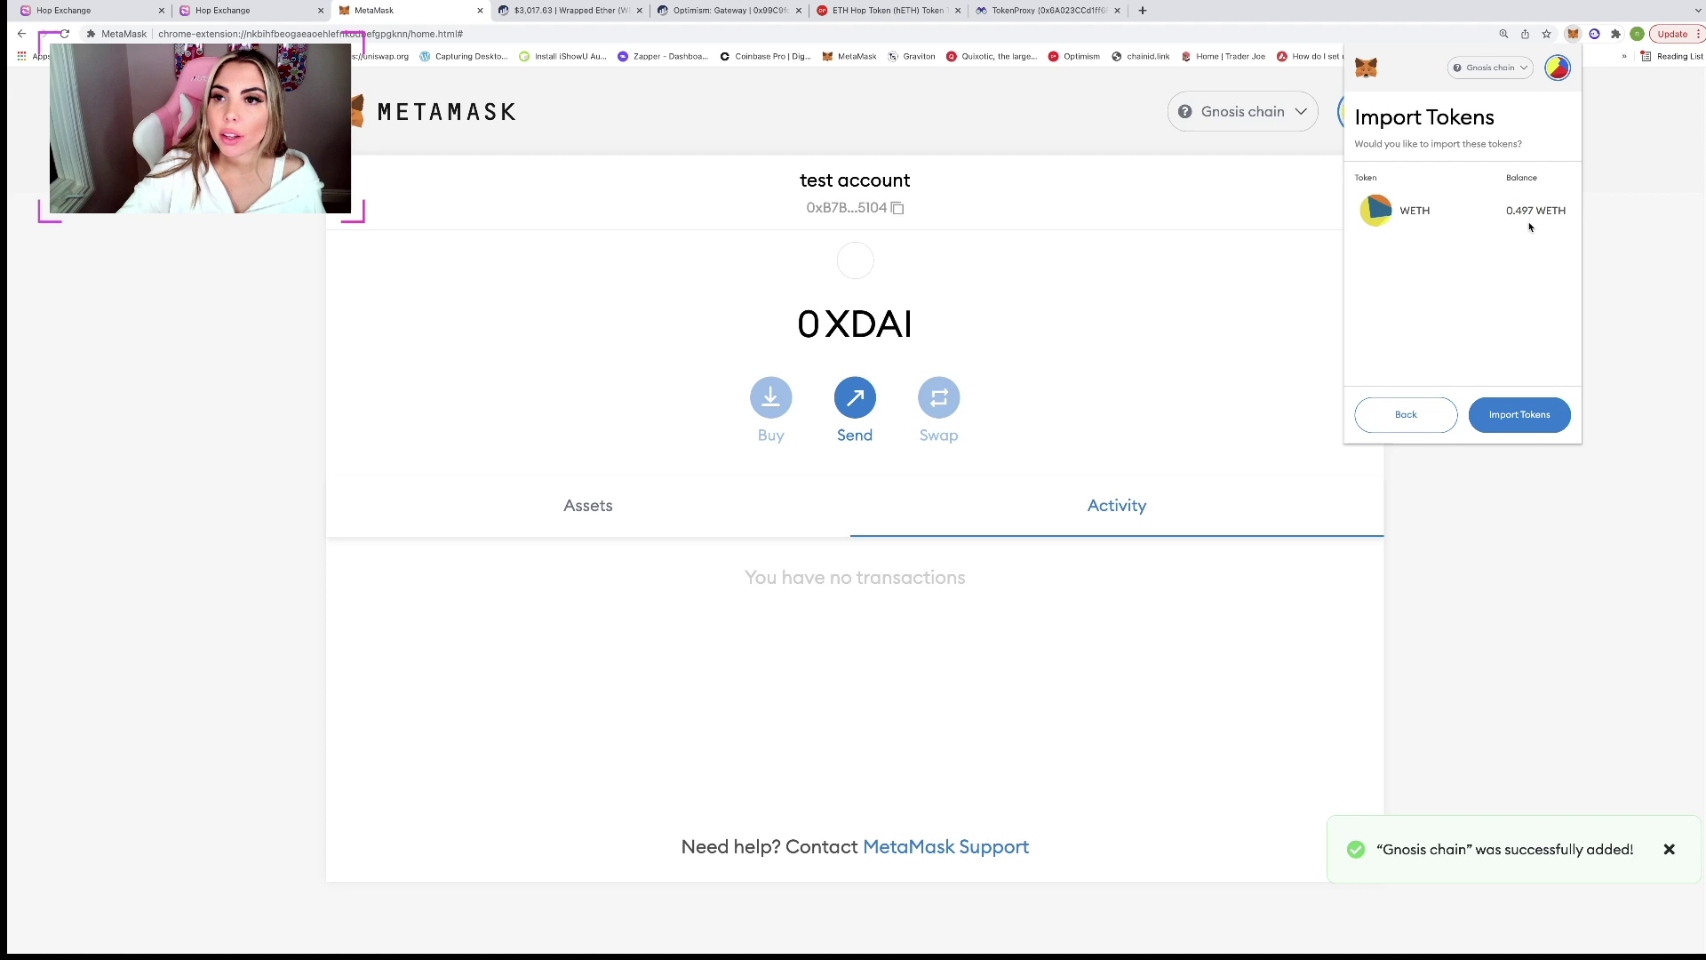
pyautogui.click(1529, 416)
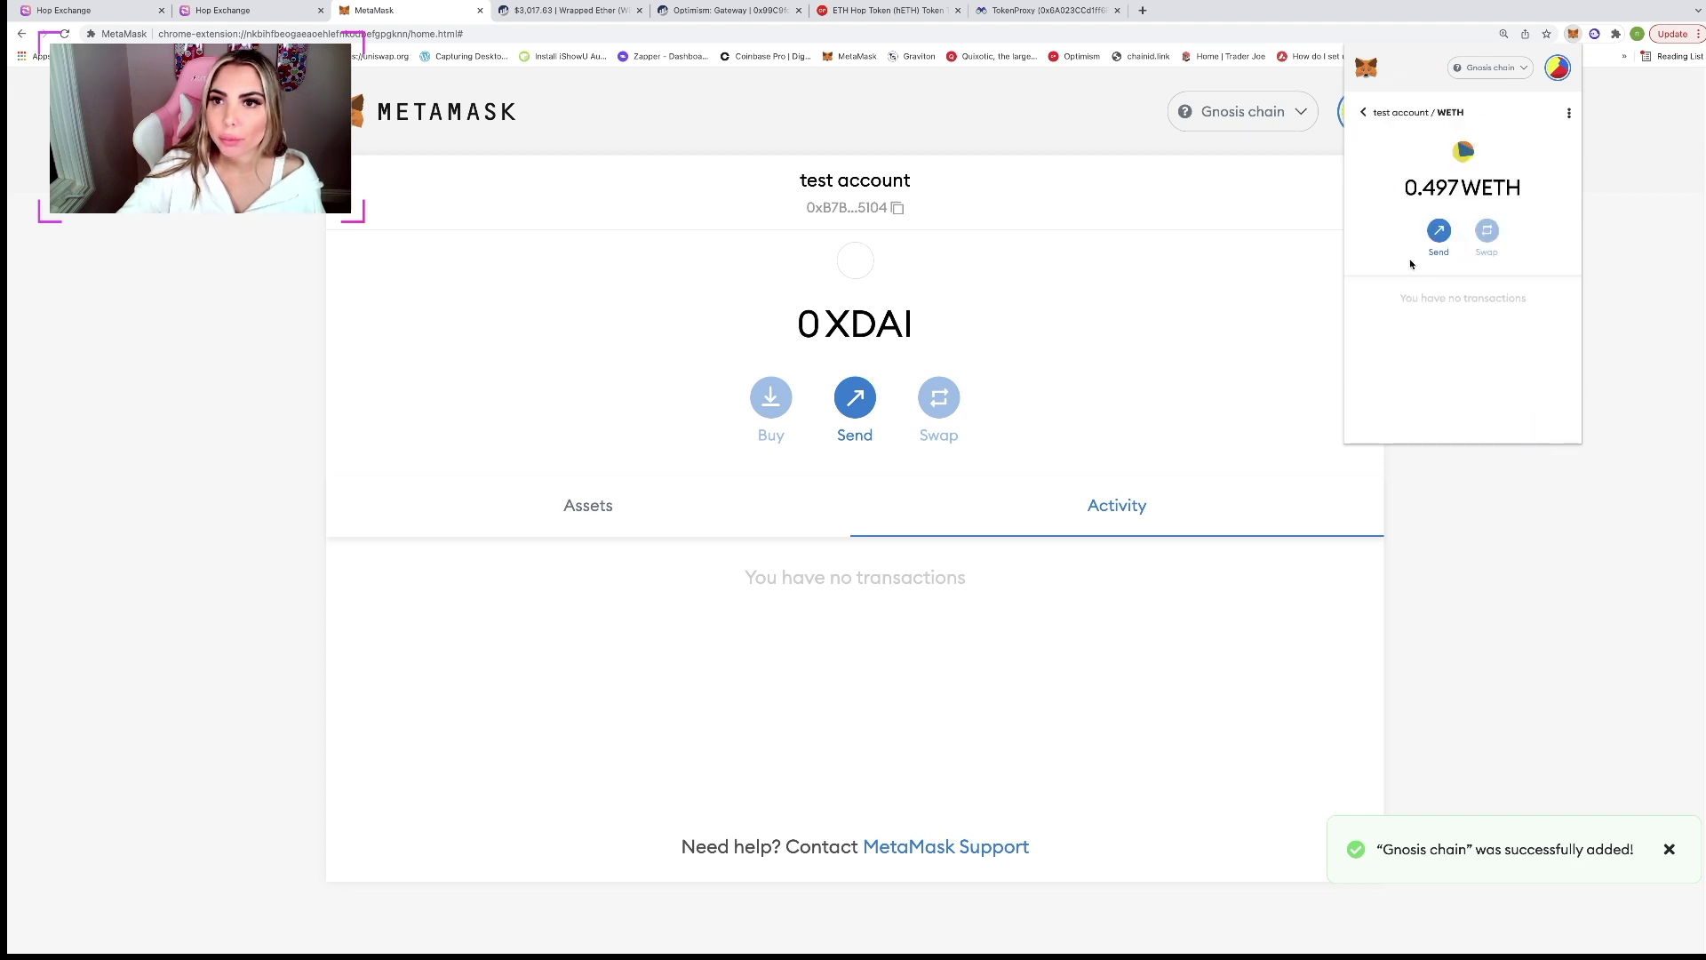
pyautogui.click(1366, 111)
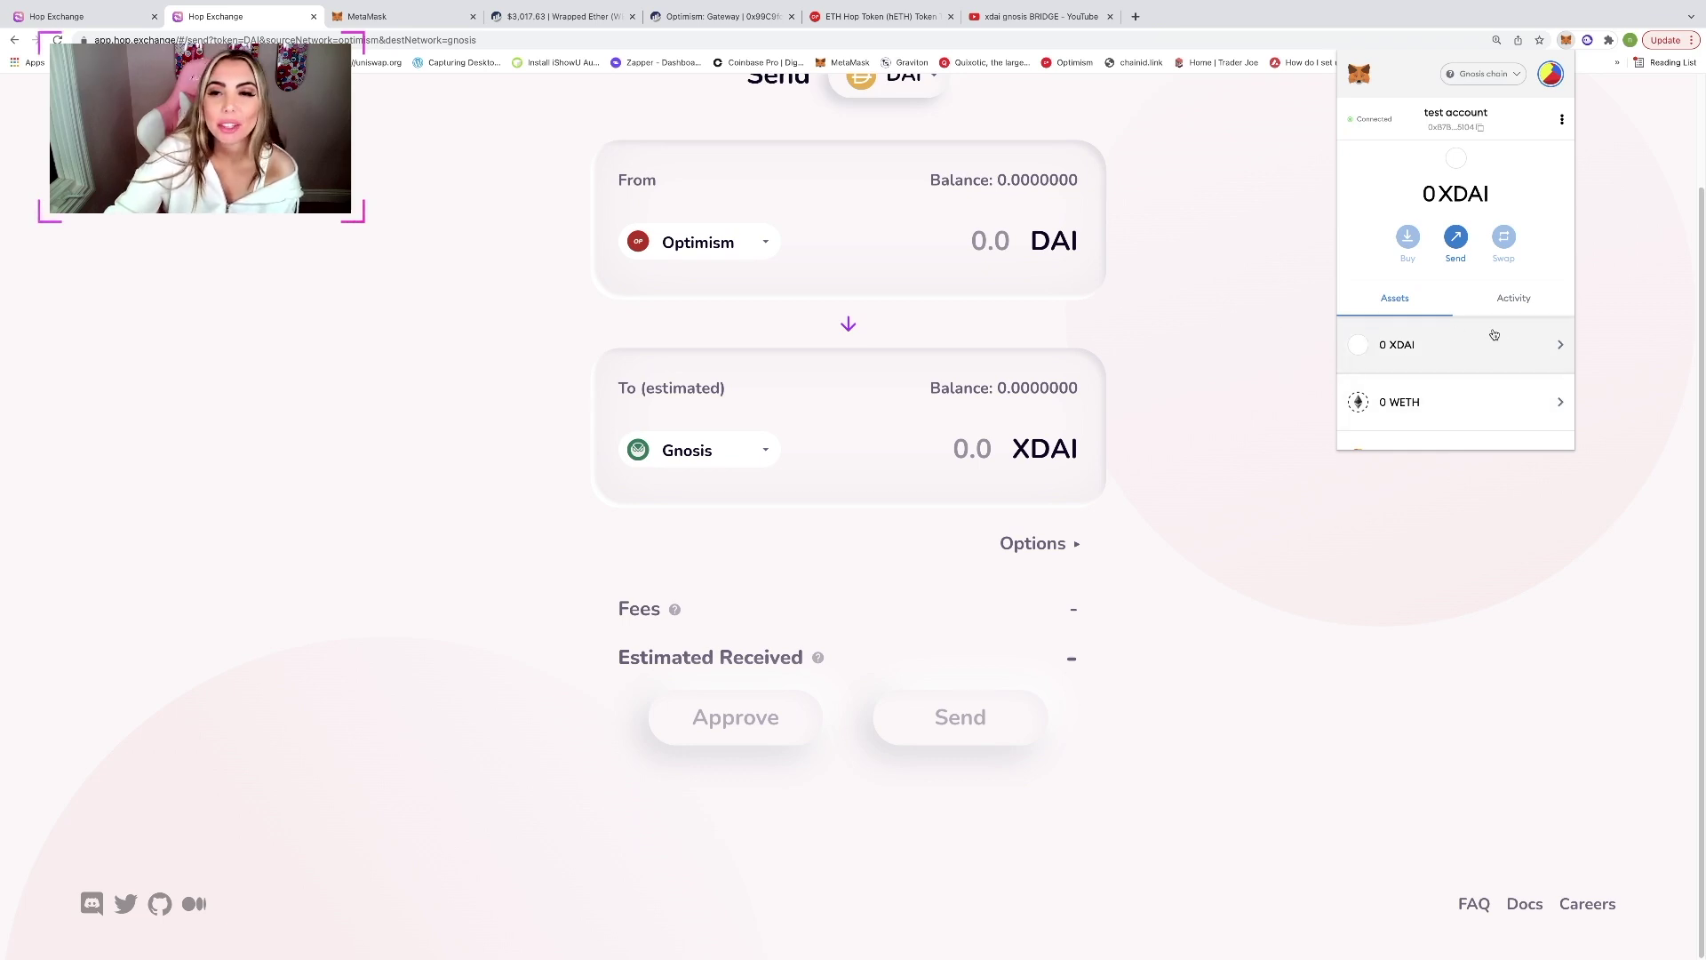
# Step: Close the wallet and glance at the Stake page before returning to Send
pyautogui.click(1275, 408)
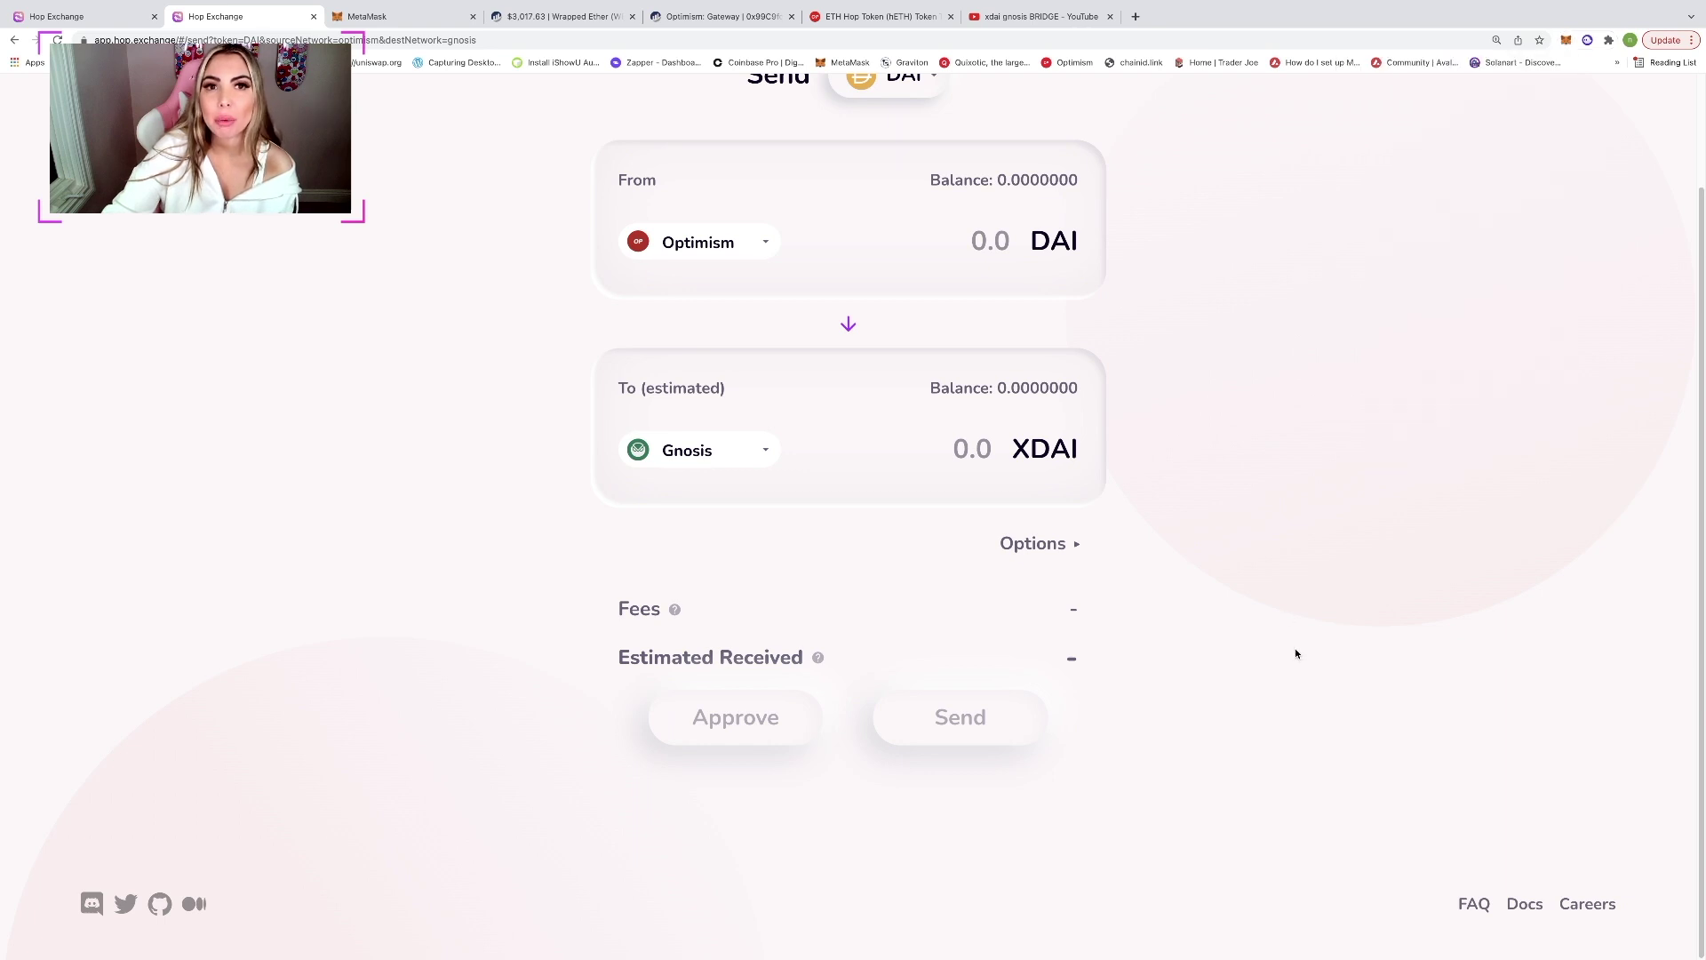
pyautogui.scroll(3, 1294, 651)
pyautogui.click(957, 114)
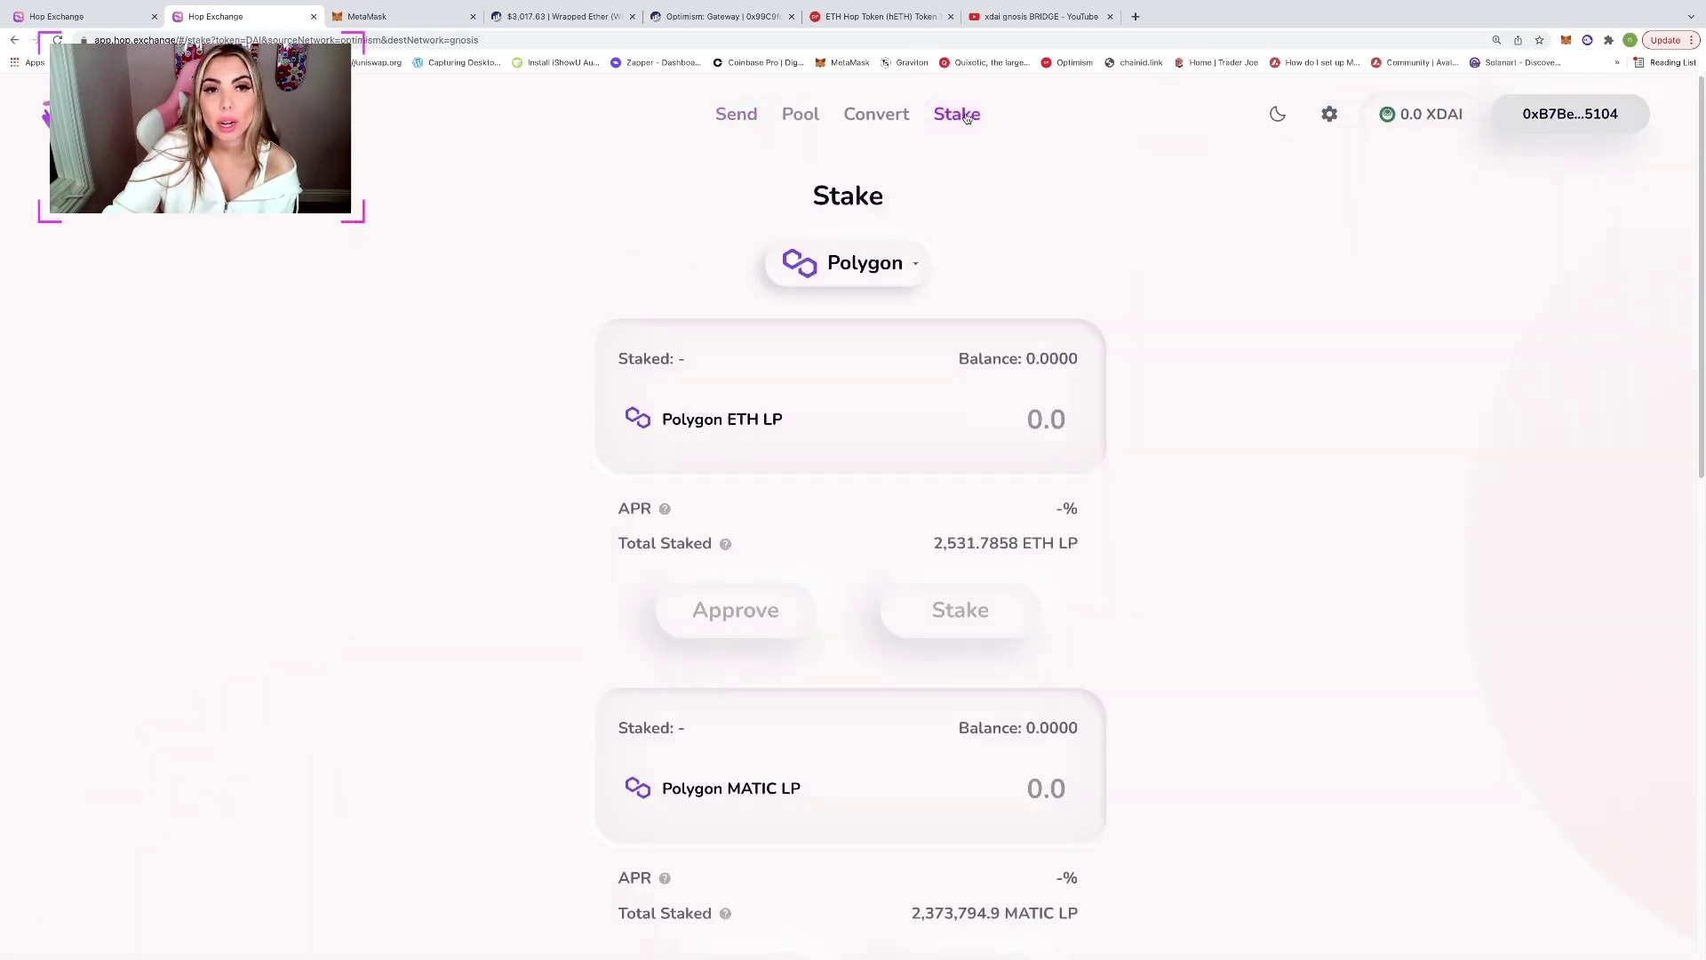
pyautogui.click(737, 113)
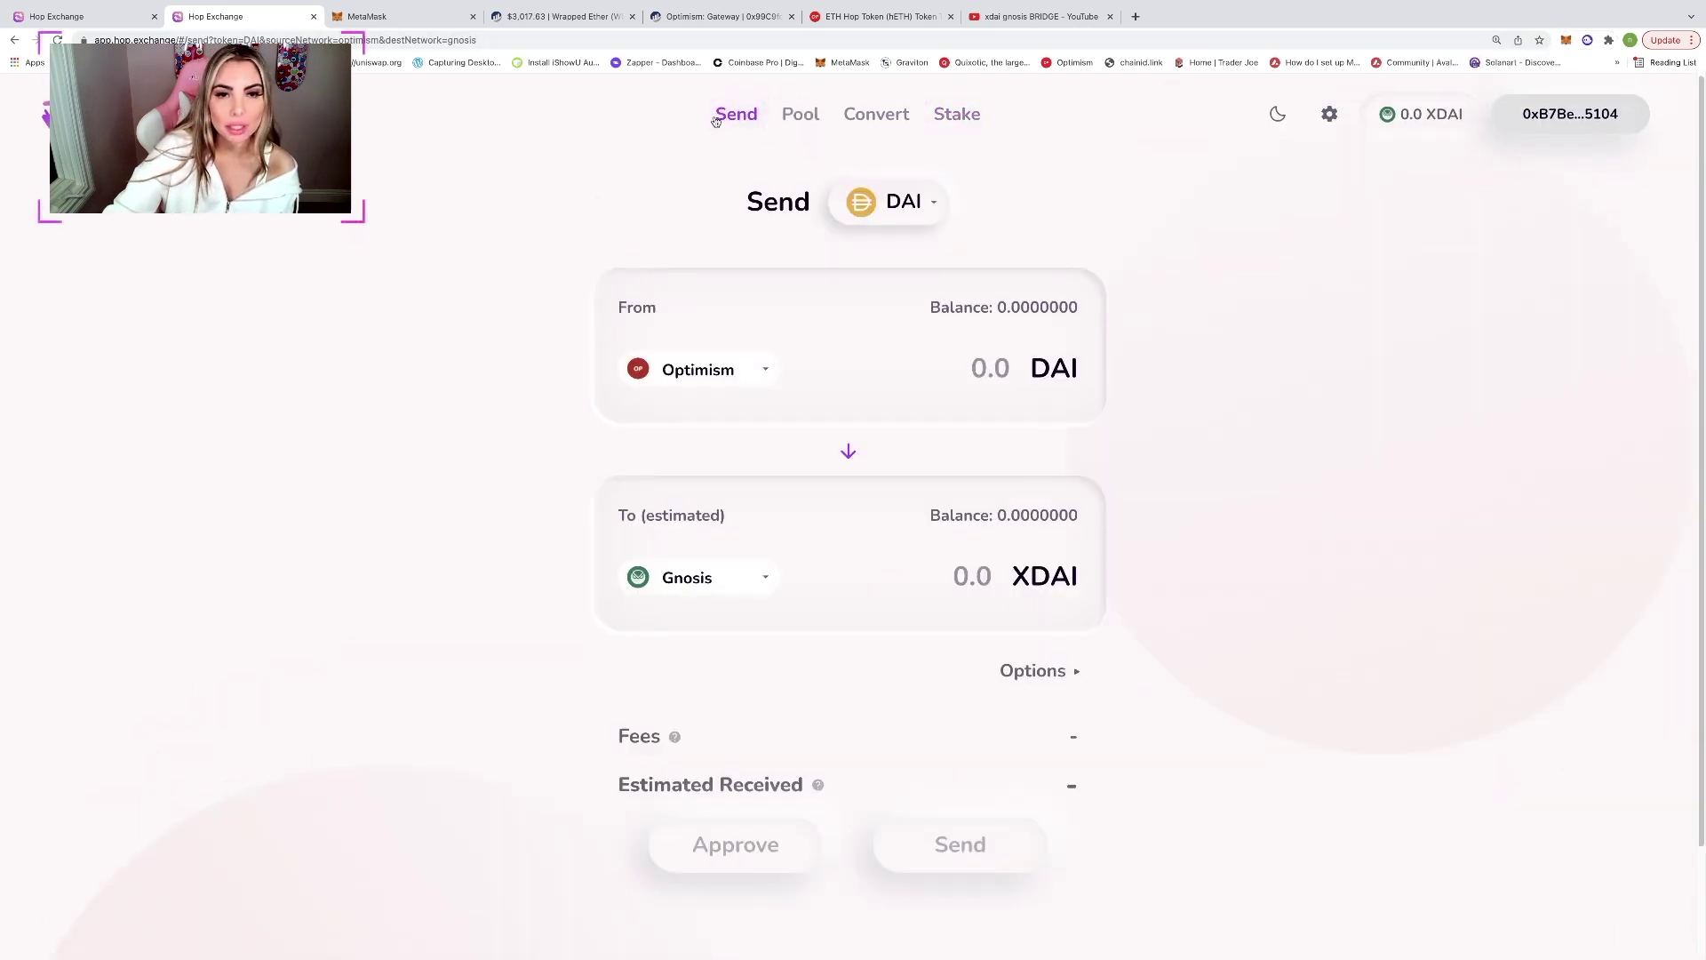
# Step: Keep DAI from Optimism in the Send form and expand Options to show the recipient field
pyautogui.click(903, 200)
pyautogui.click(728, 304)
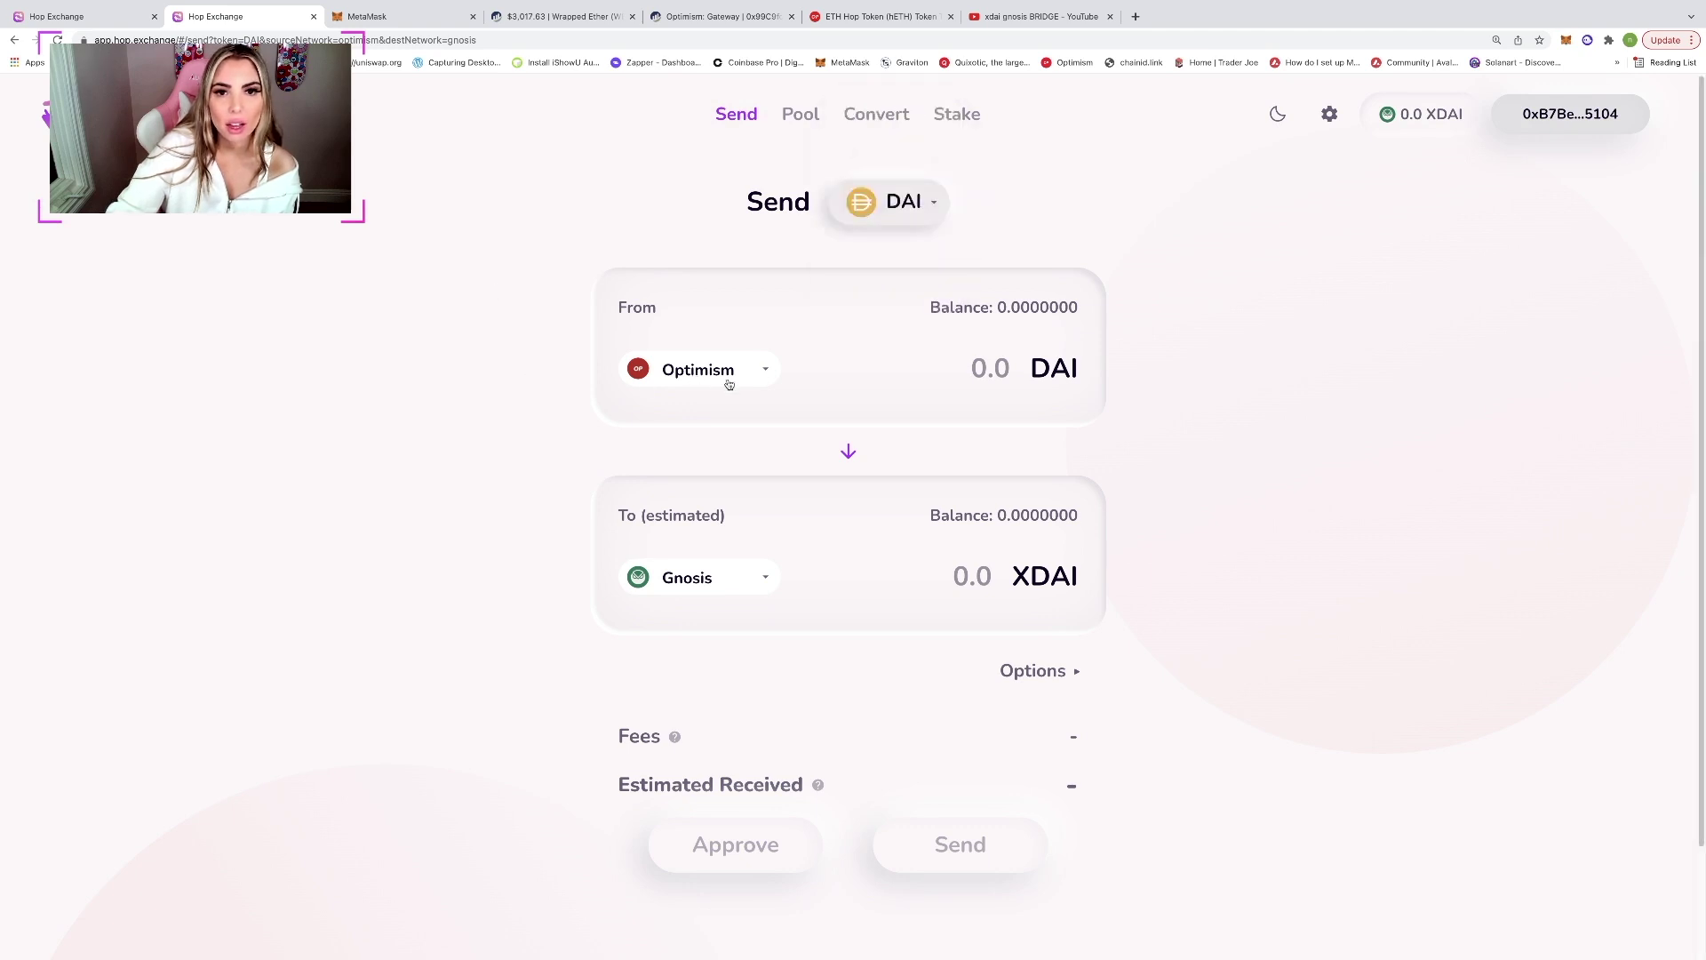
pyautogui.click(763, 386)
pyautogui.click(430, 392)
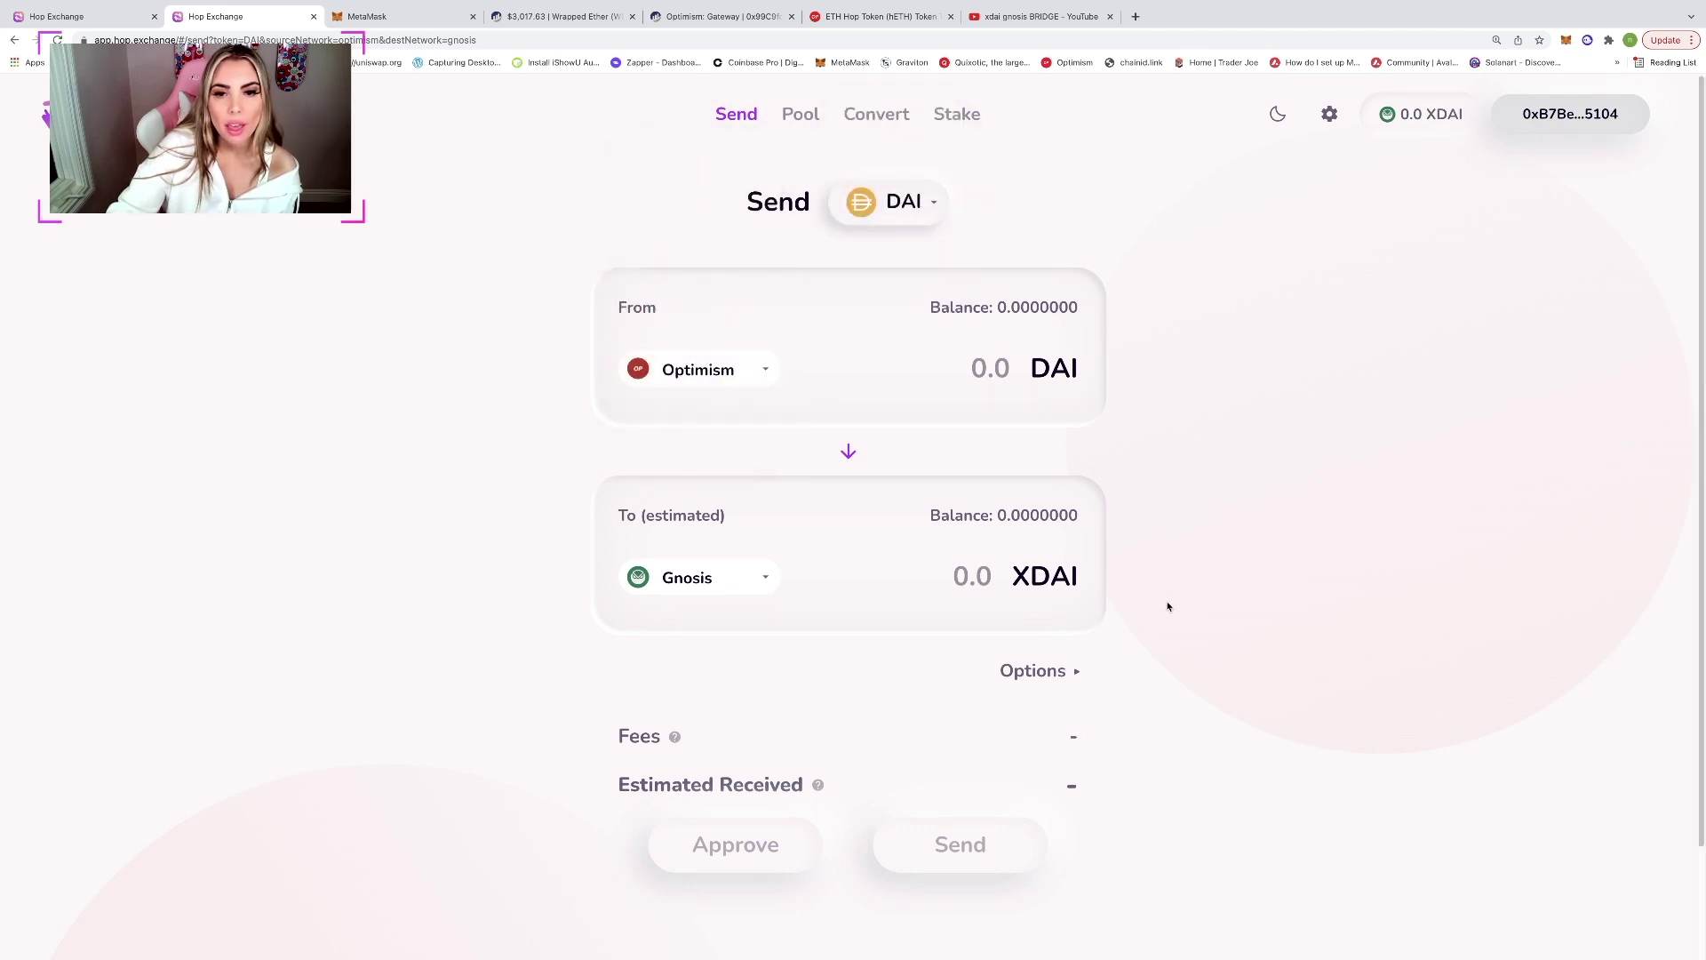
pyautogui.click(1062, 672)
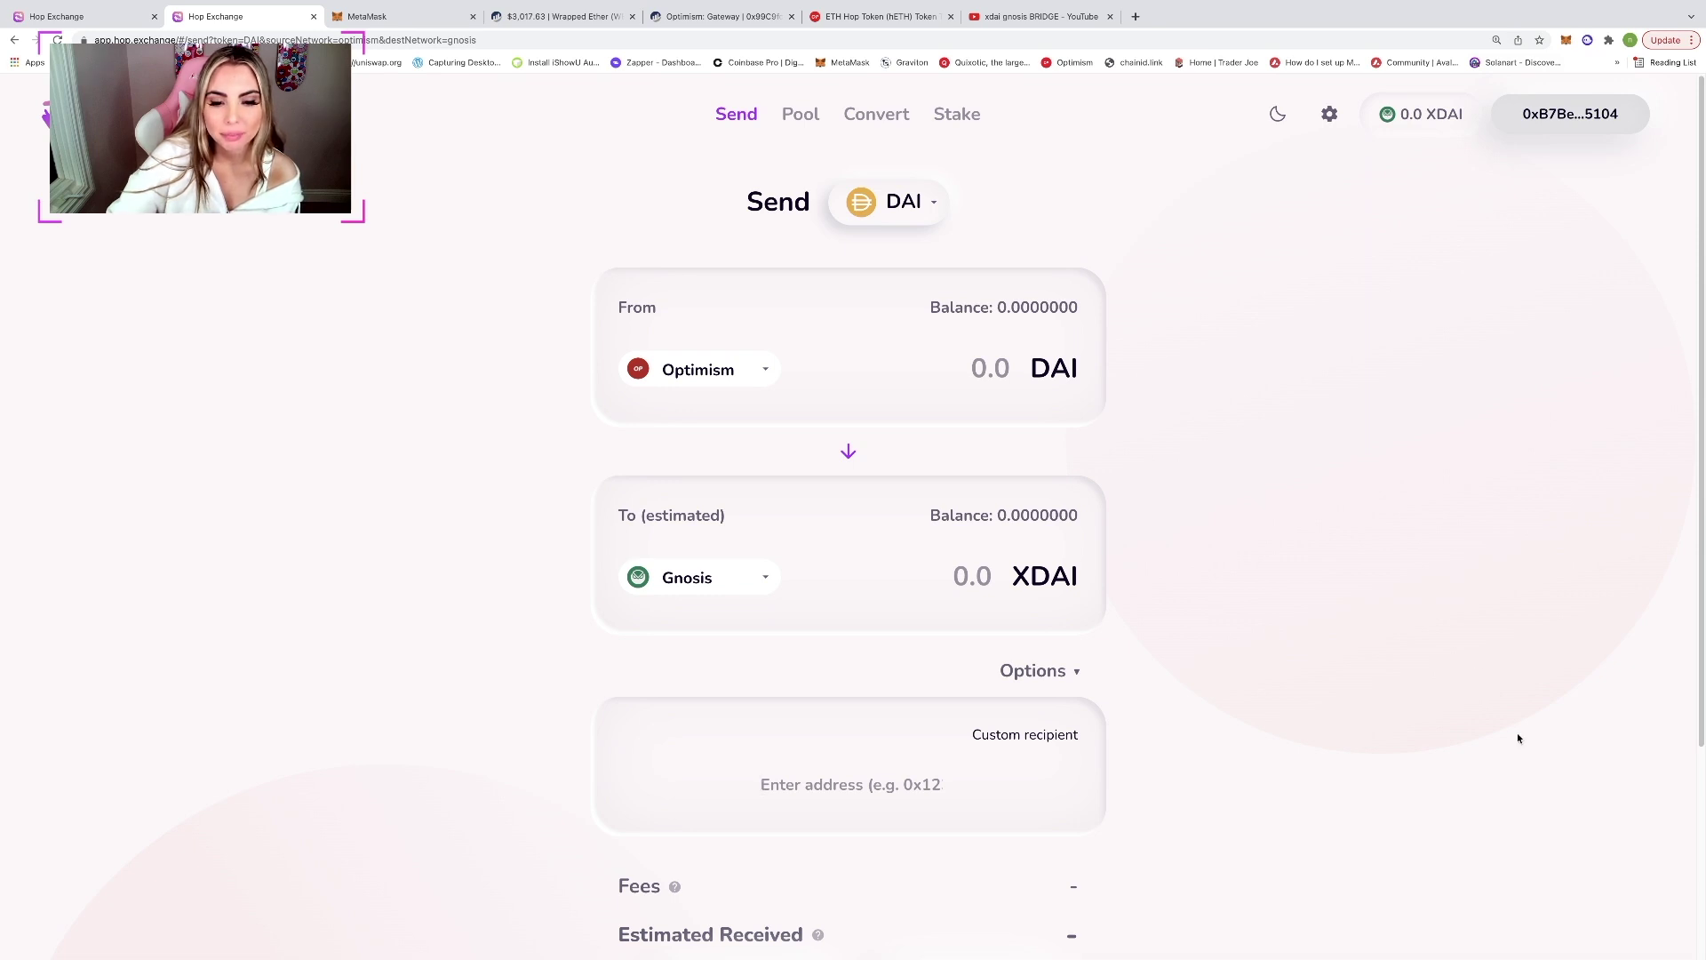
pyautogui.scroll(-3, 1426, 955)
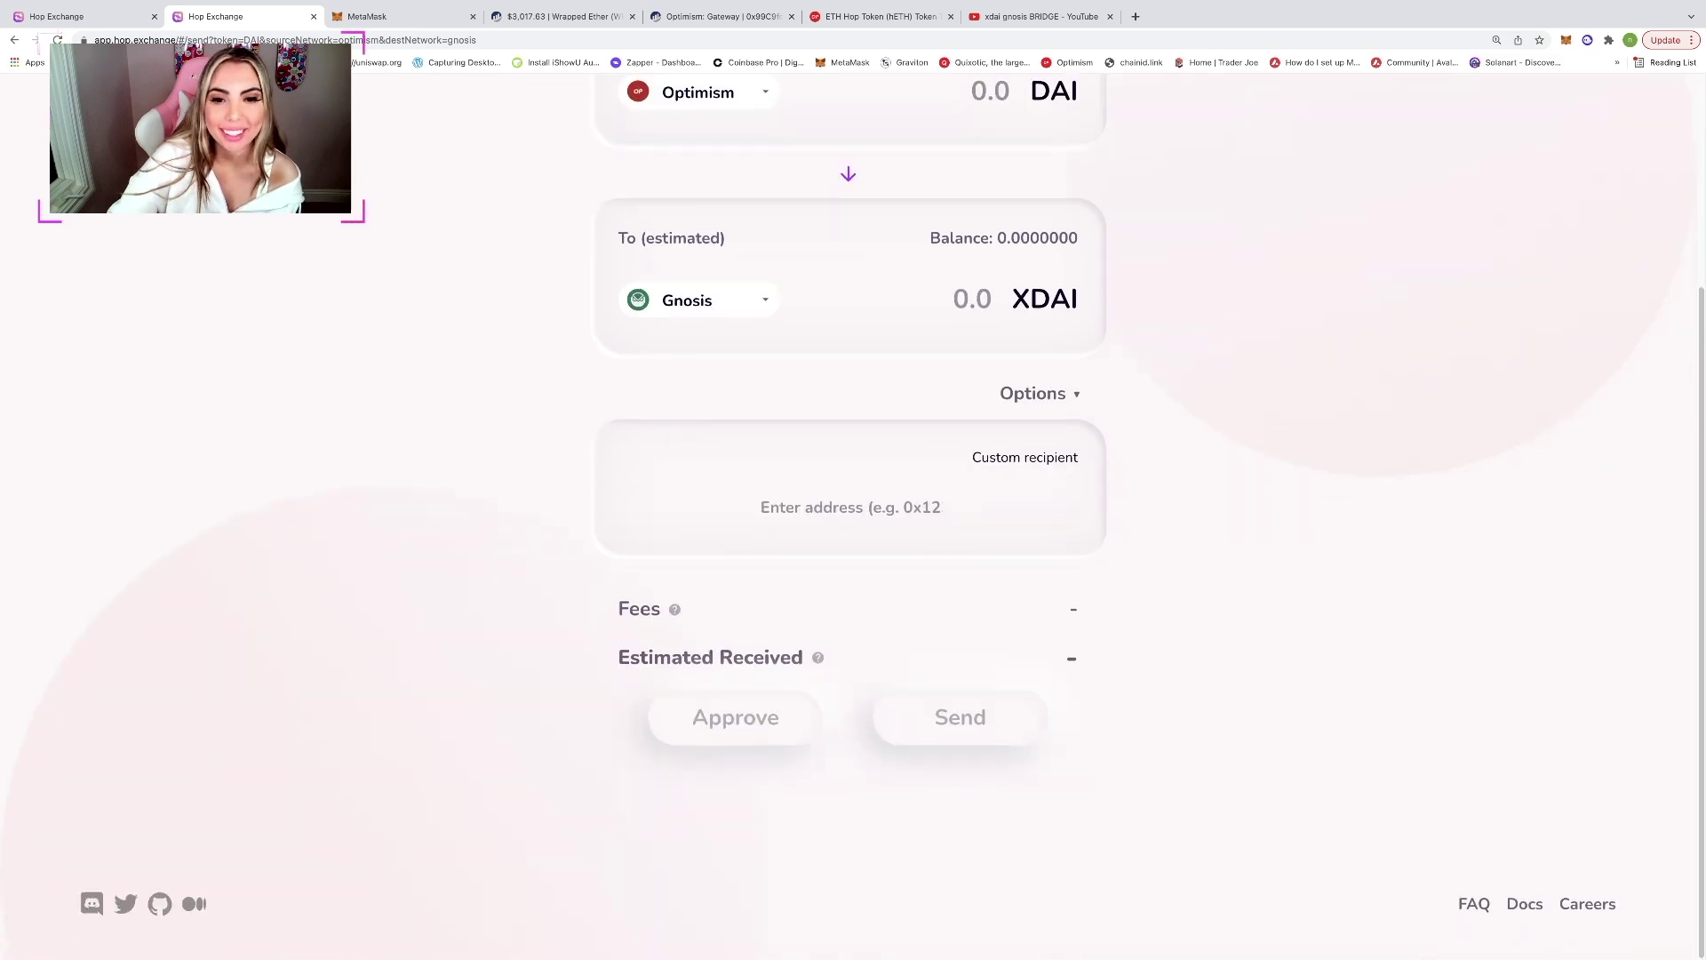
# Step: Check the 29.657 XDAI balance, then view Add Liquidity's Gnosis WETH and hETH inputs
pyautogui.click(1566, 40)
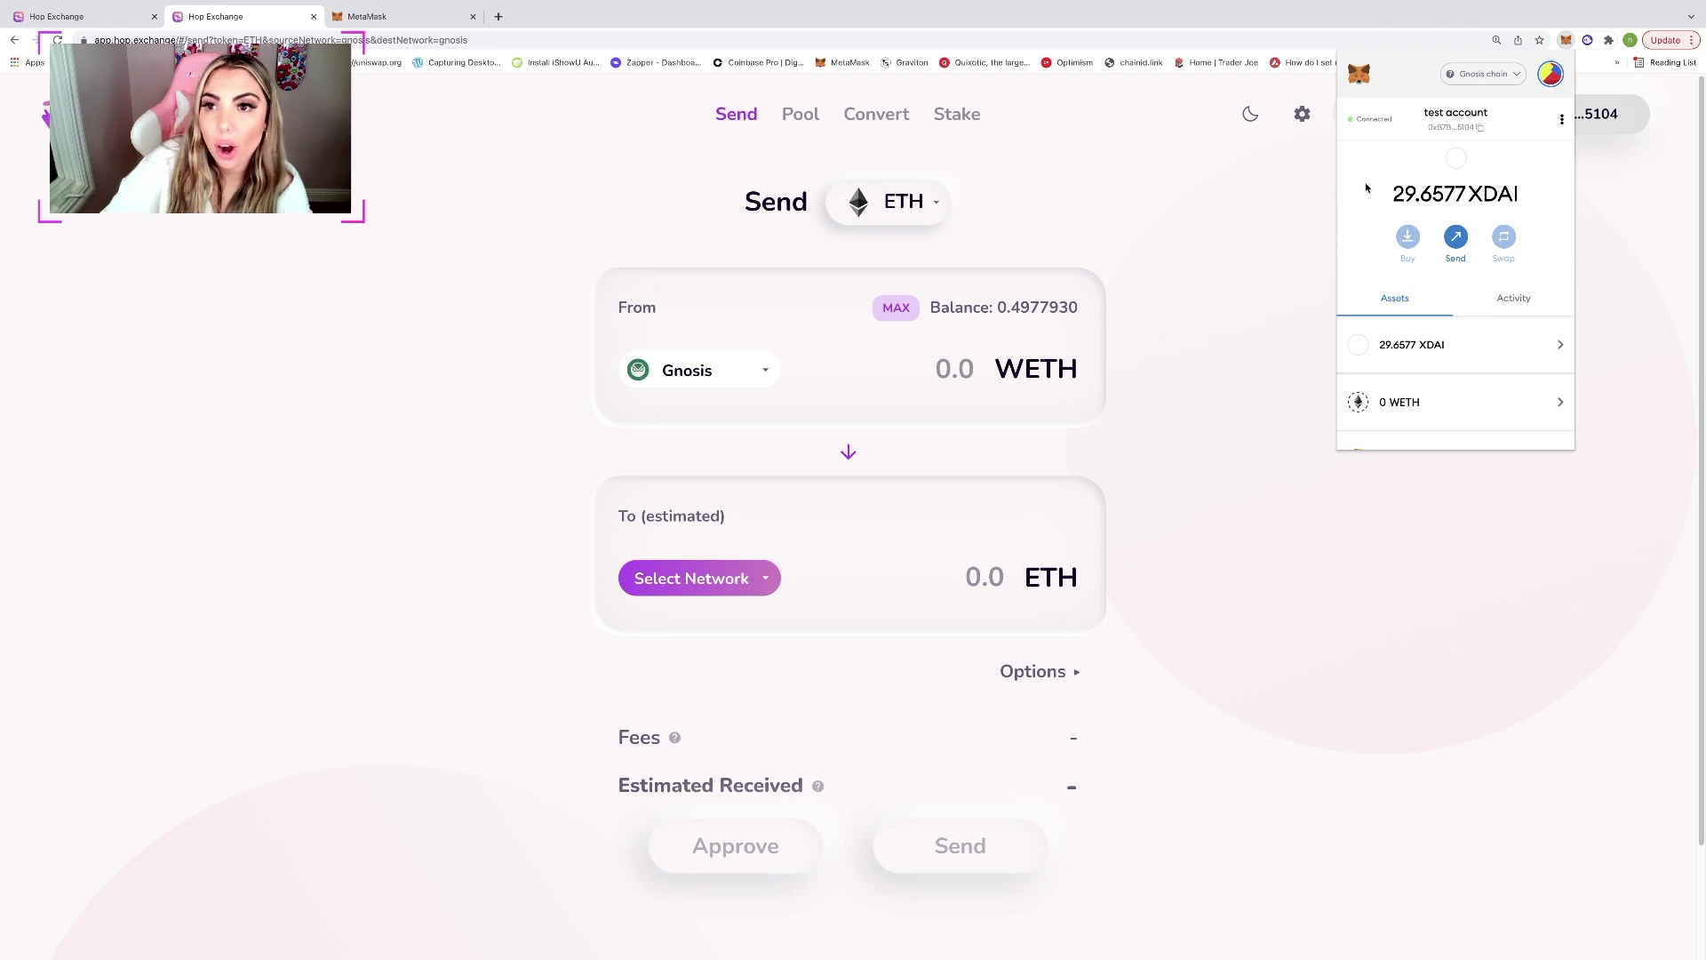
pyautogui.click(1243, 417)
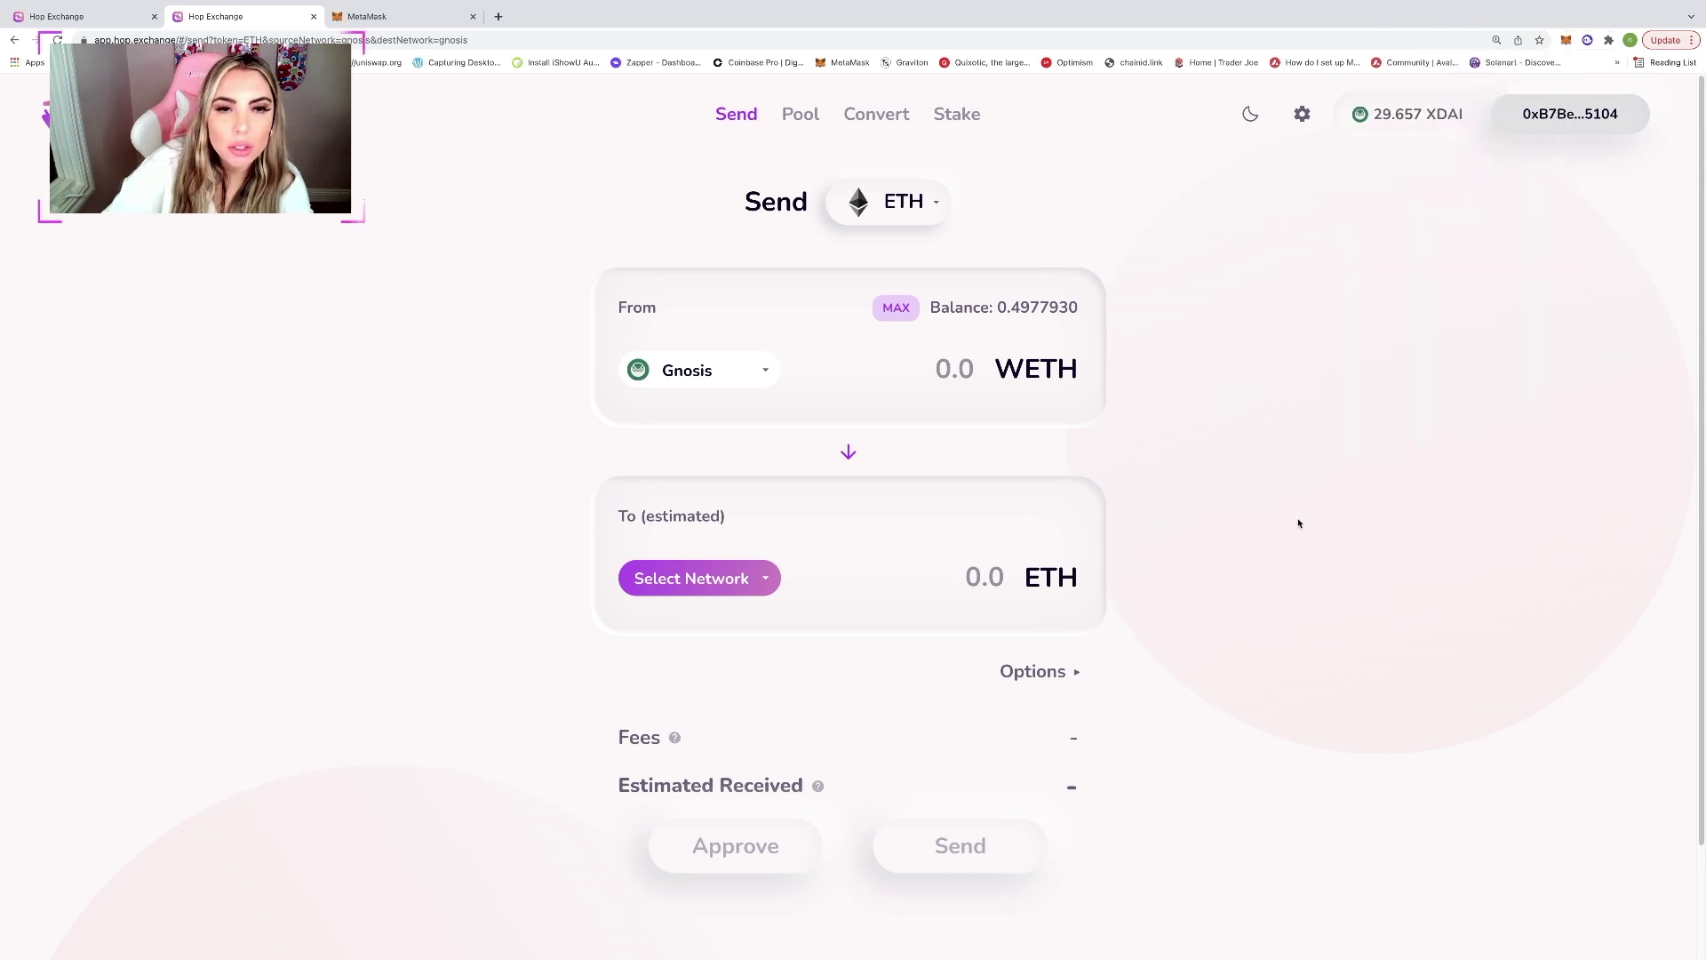
pyautogui.click(804, 120)
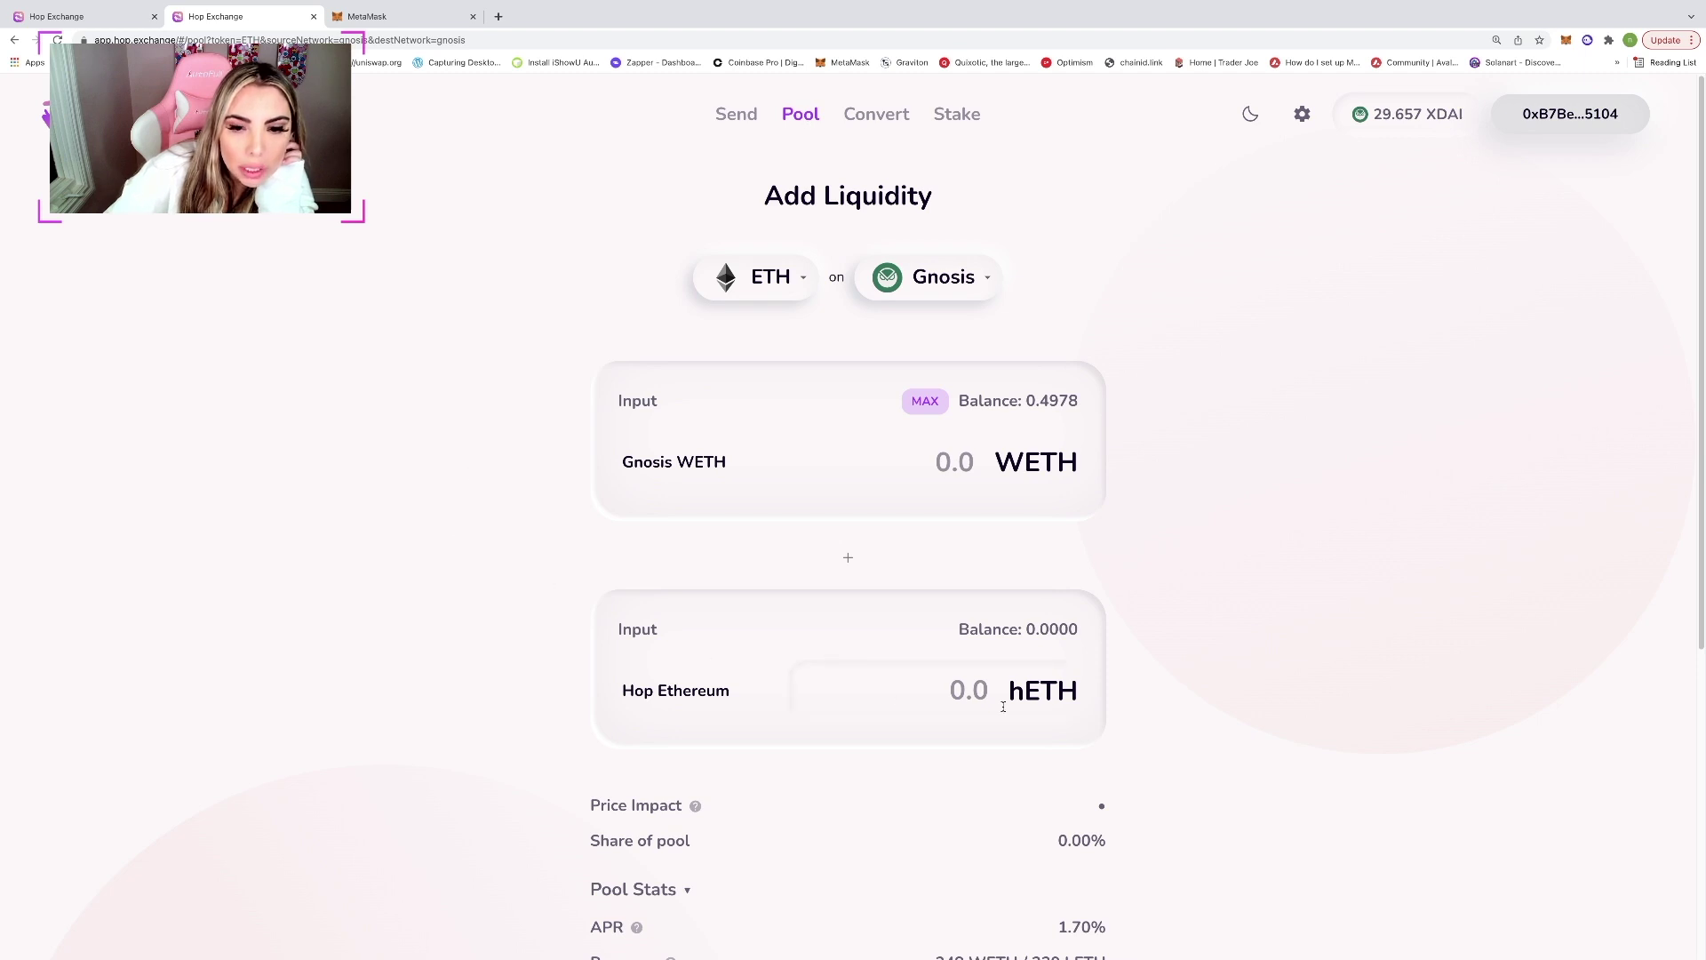
pyautogui.moveTo(995, 460); pyautogui.dragTo(1083, 462)
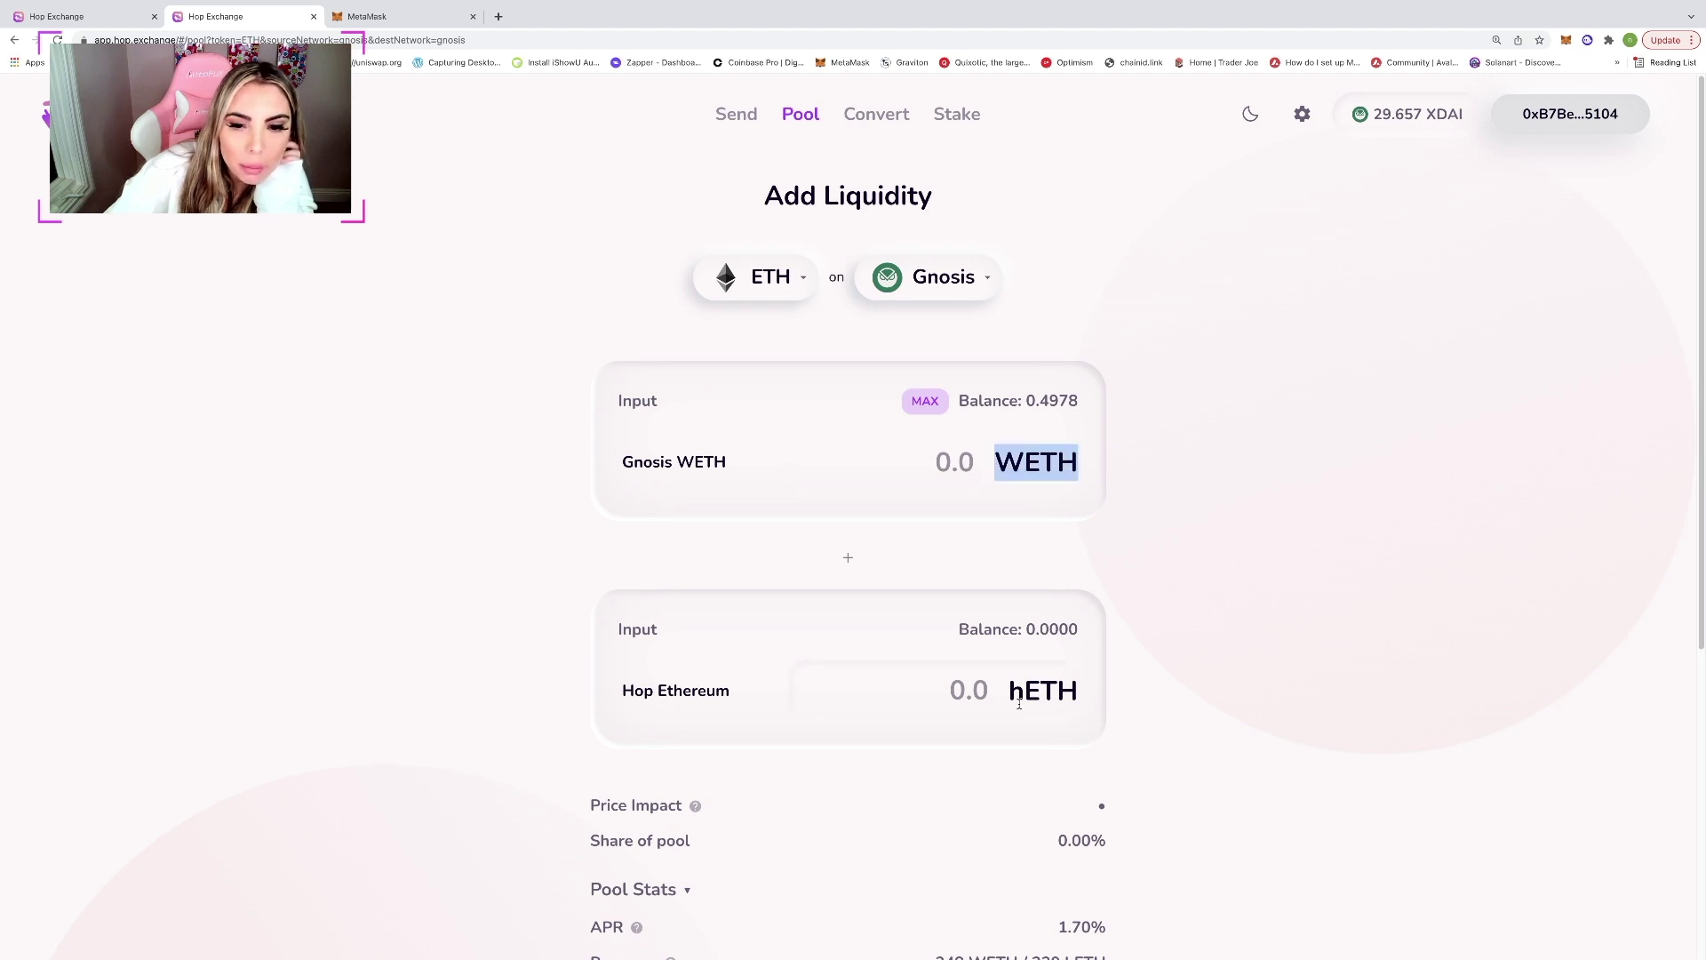
pyautogui.moveTo(1009, 702); pyautogui.dragTo(1091, 699)
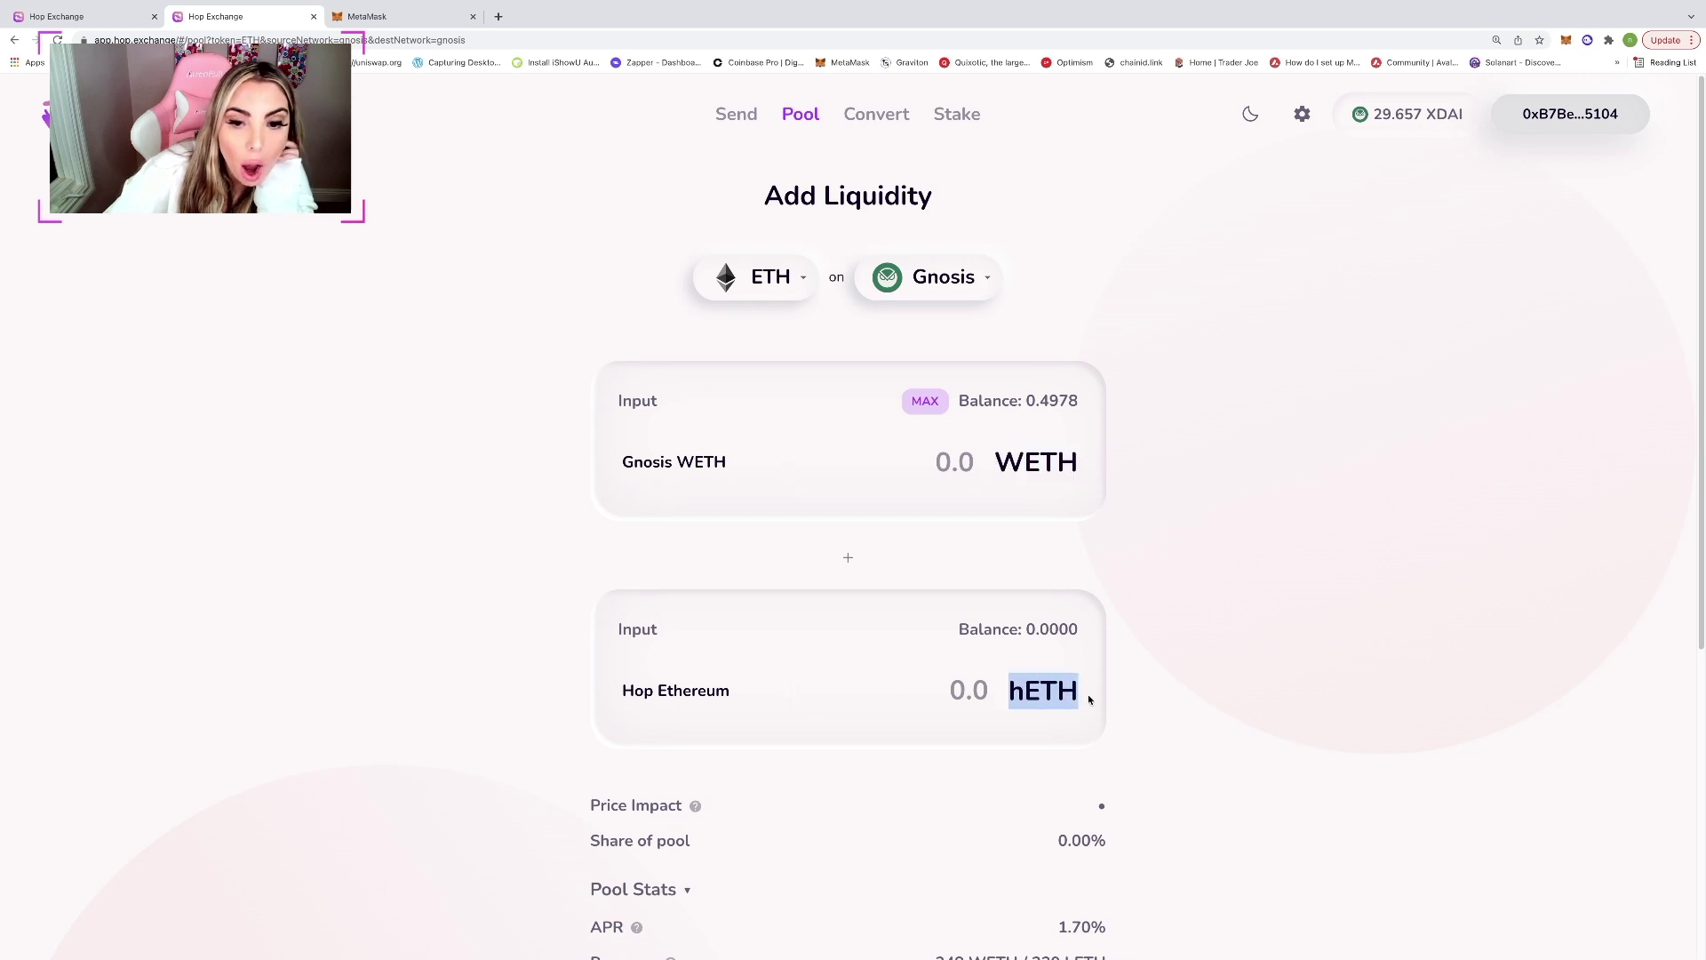
# Step: Enter 0.11 WETH on the WETH-to-hETH conversion page
pyautogui.click(1280, 695)
pyautogui.click(897, 118)
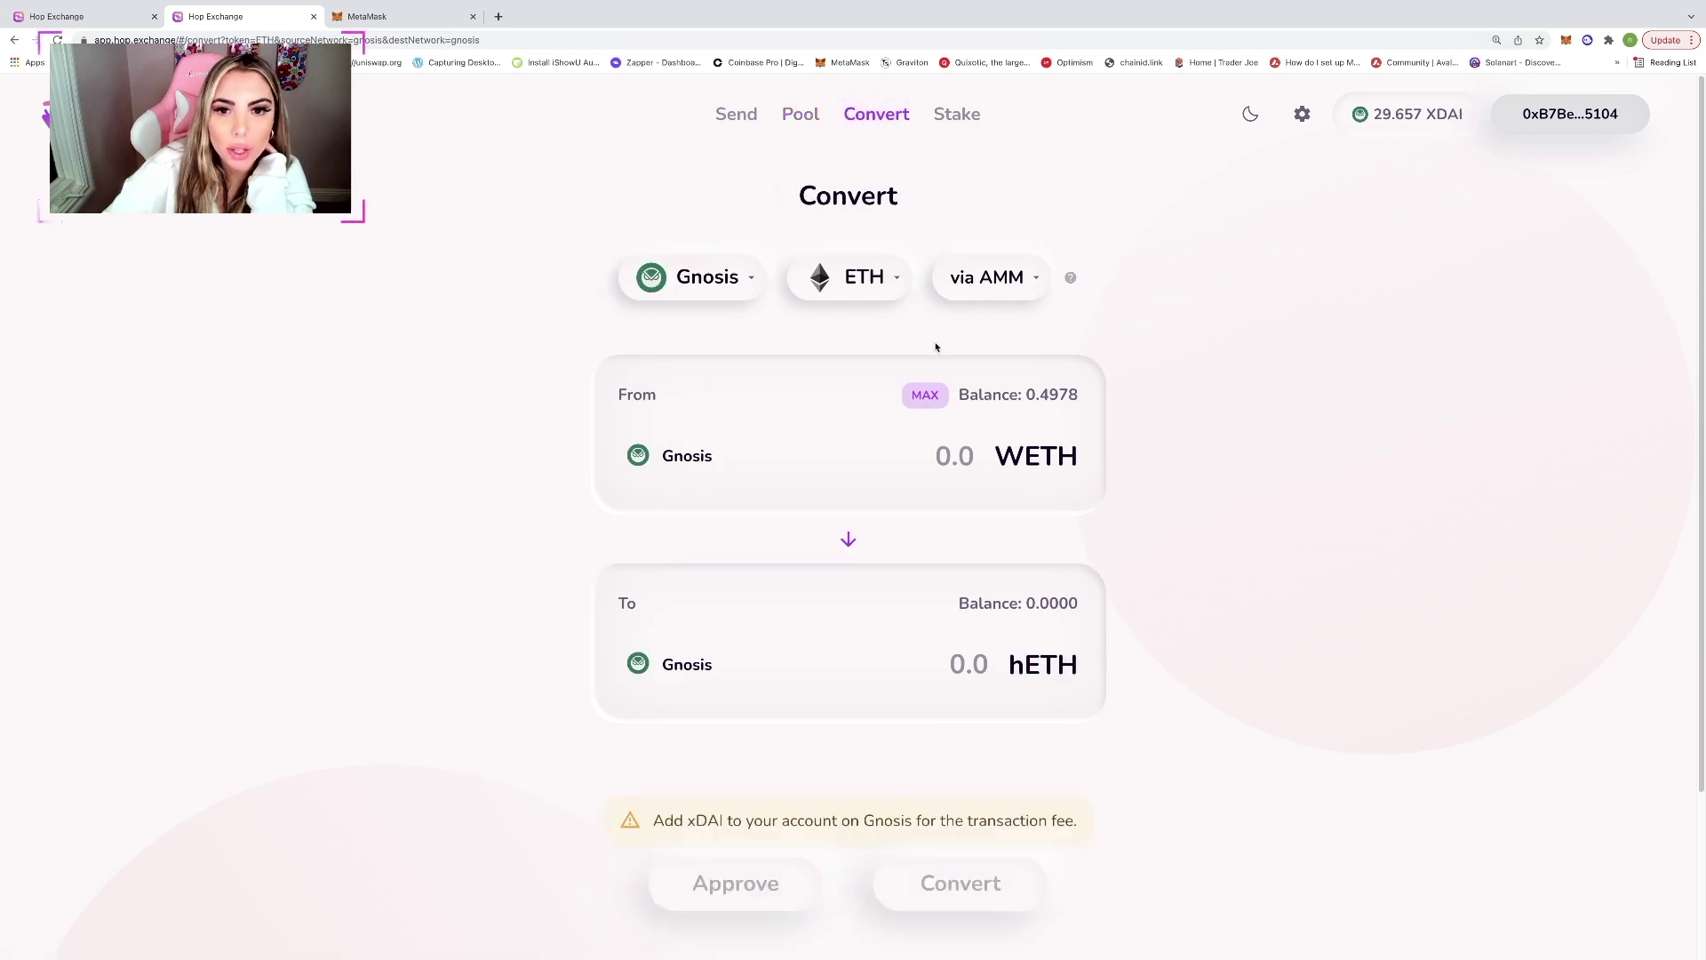
pyautogui.click(944, 460)
pyautogui.write('0.14')
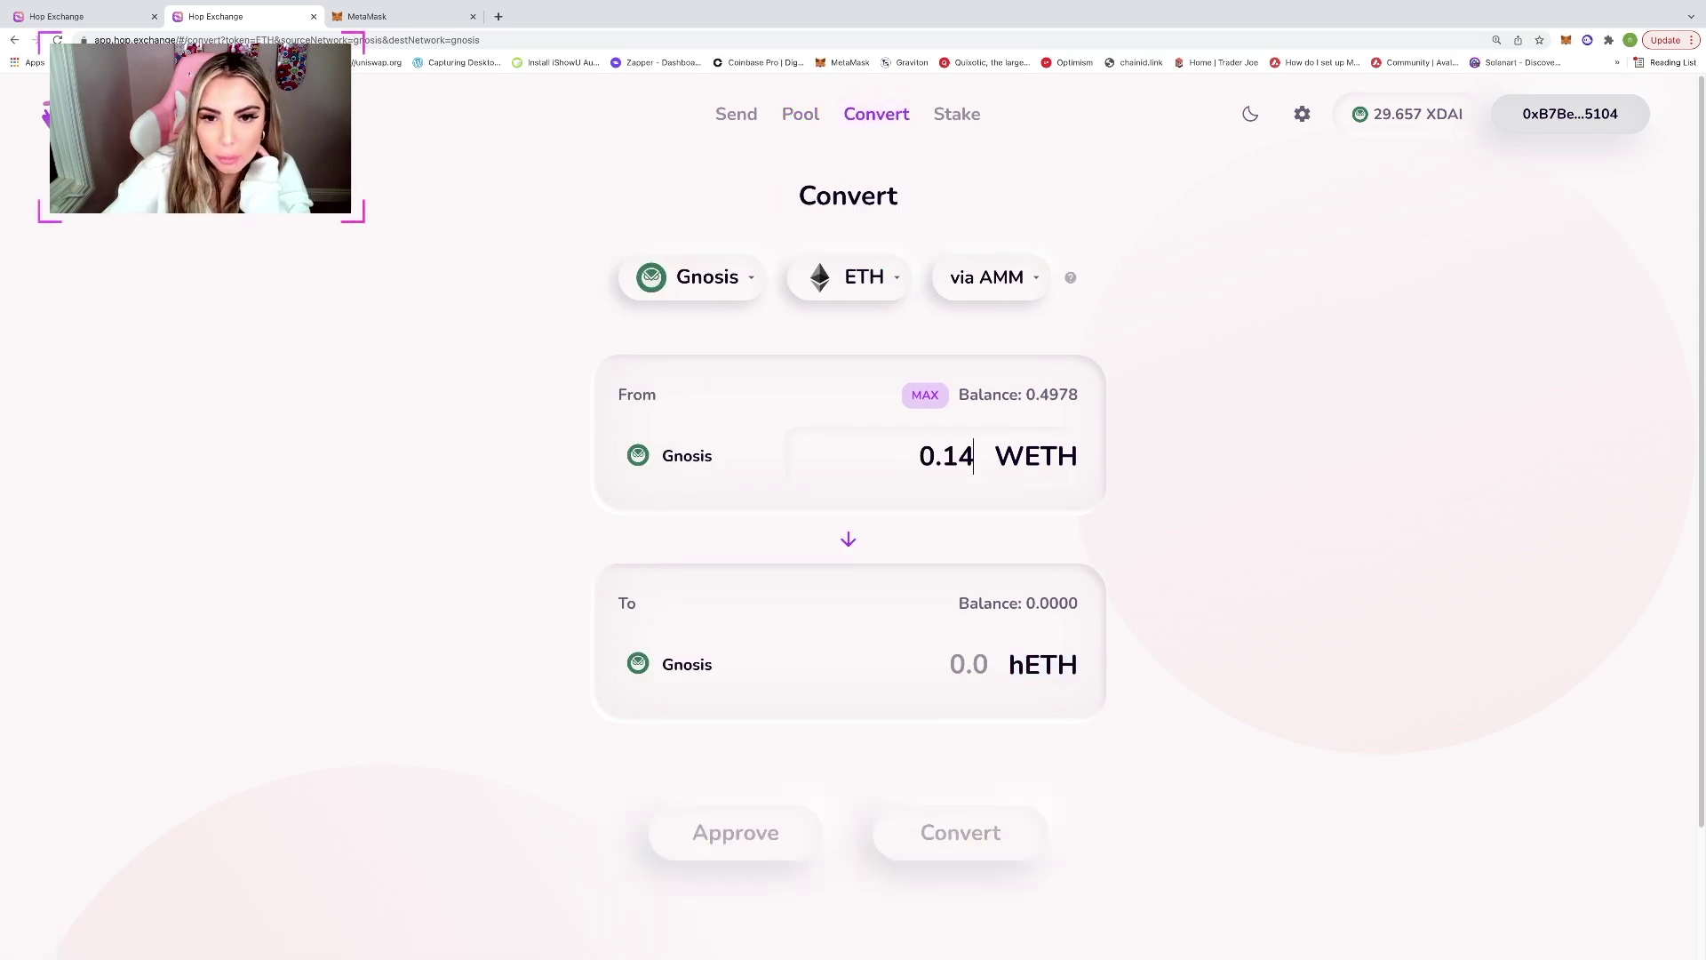
pyautogui.press('BackSpace')
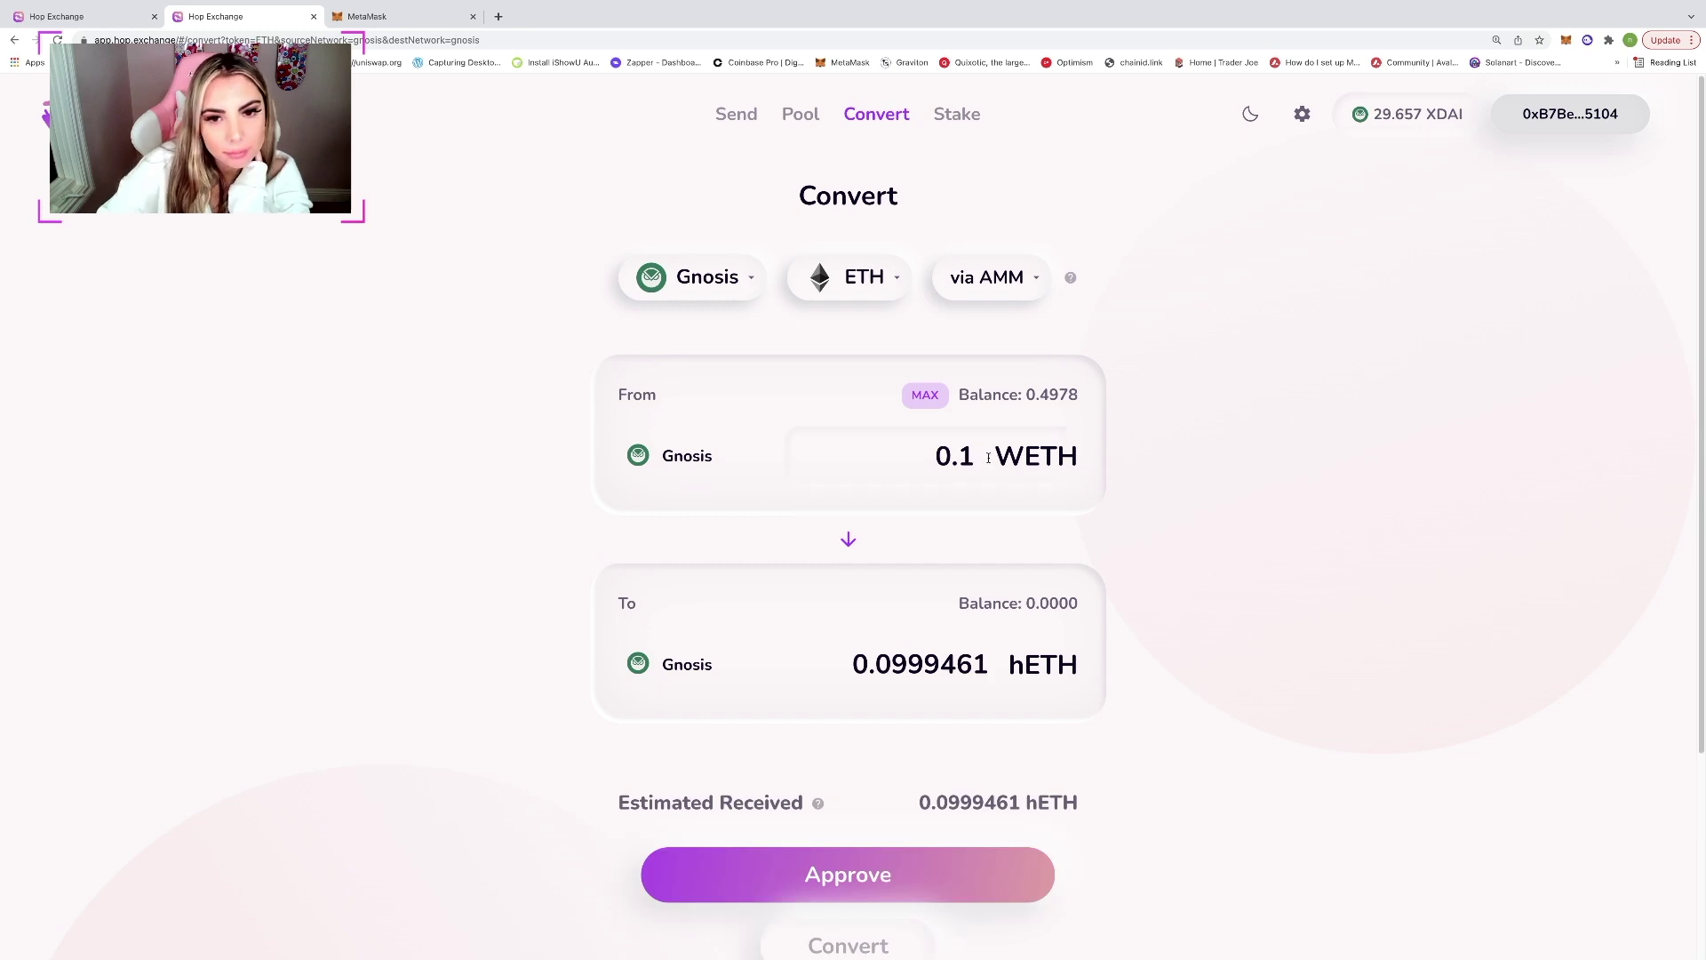
pyautogui.write('1')
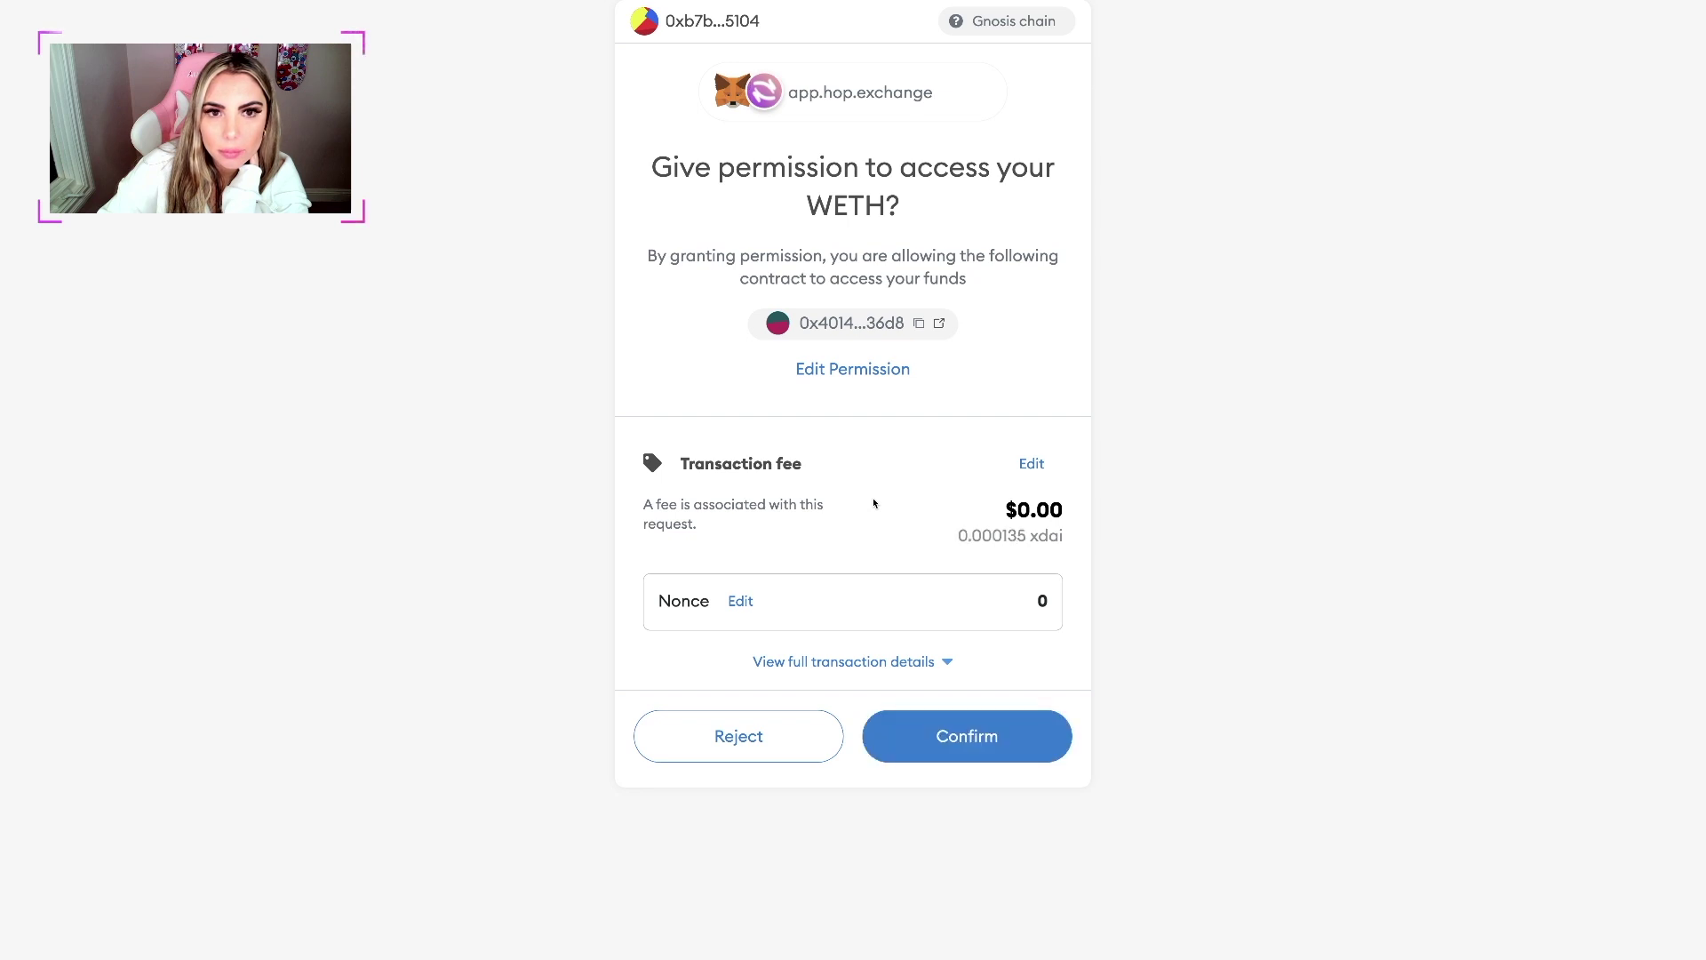
# Step: Approve WETH spending and confirm converting 0.11 WETH into 0.10994 hETH in MetaMask
pyautogui.click(975, 742)
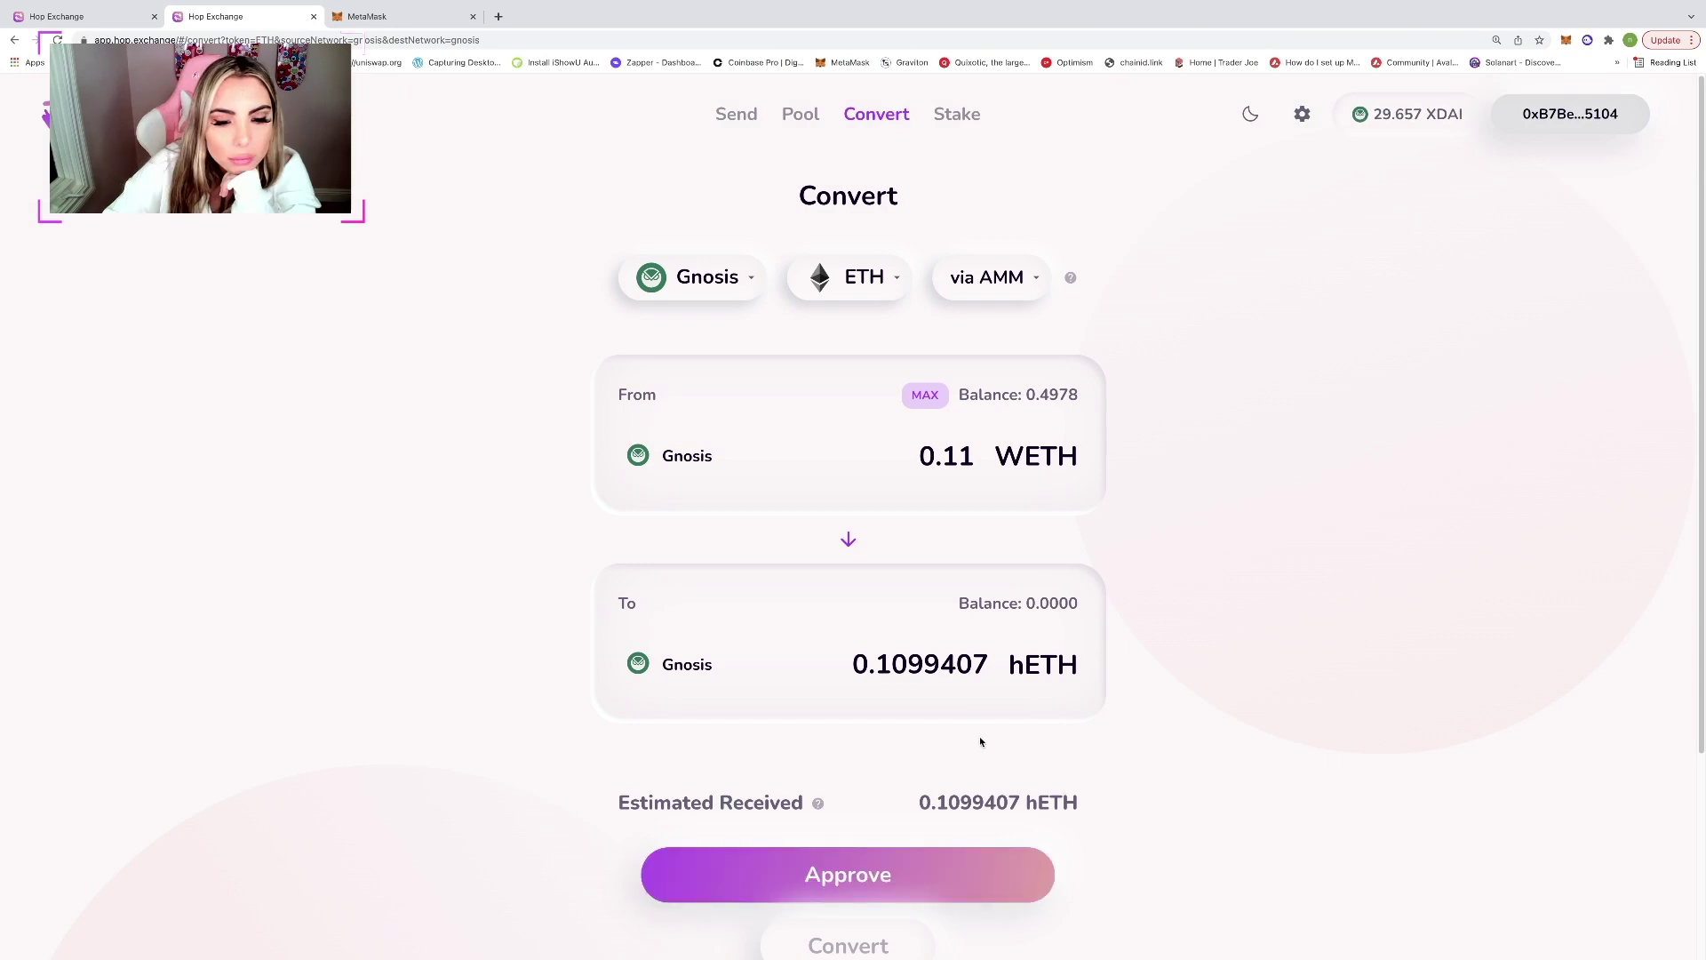
pyautogui.click(856, 874)
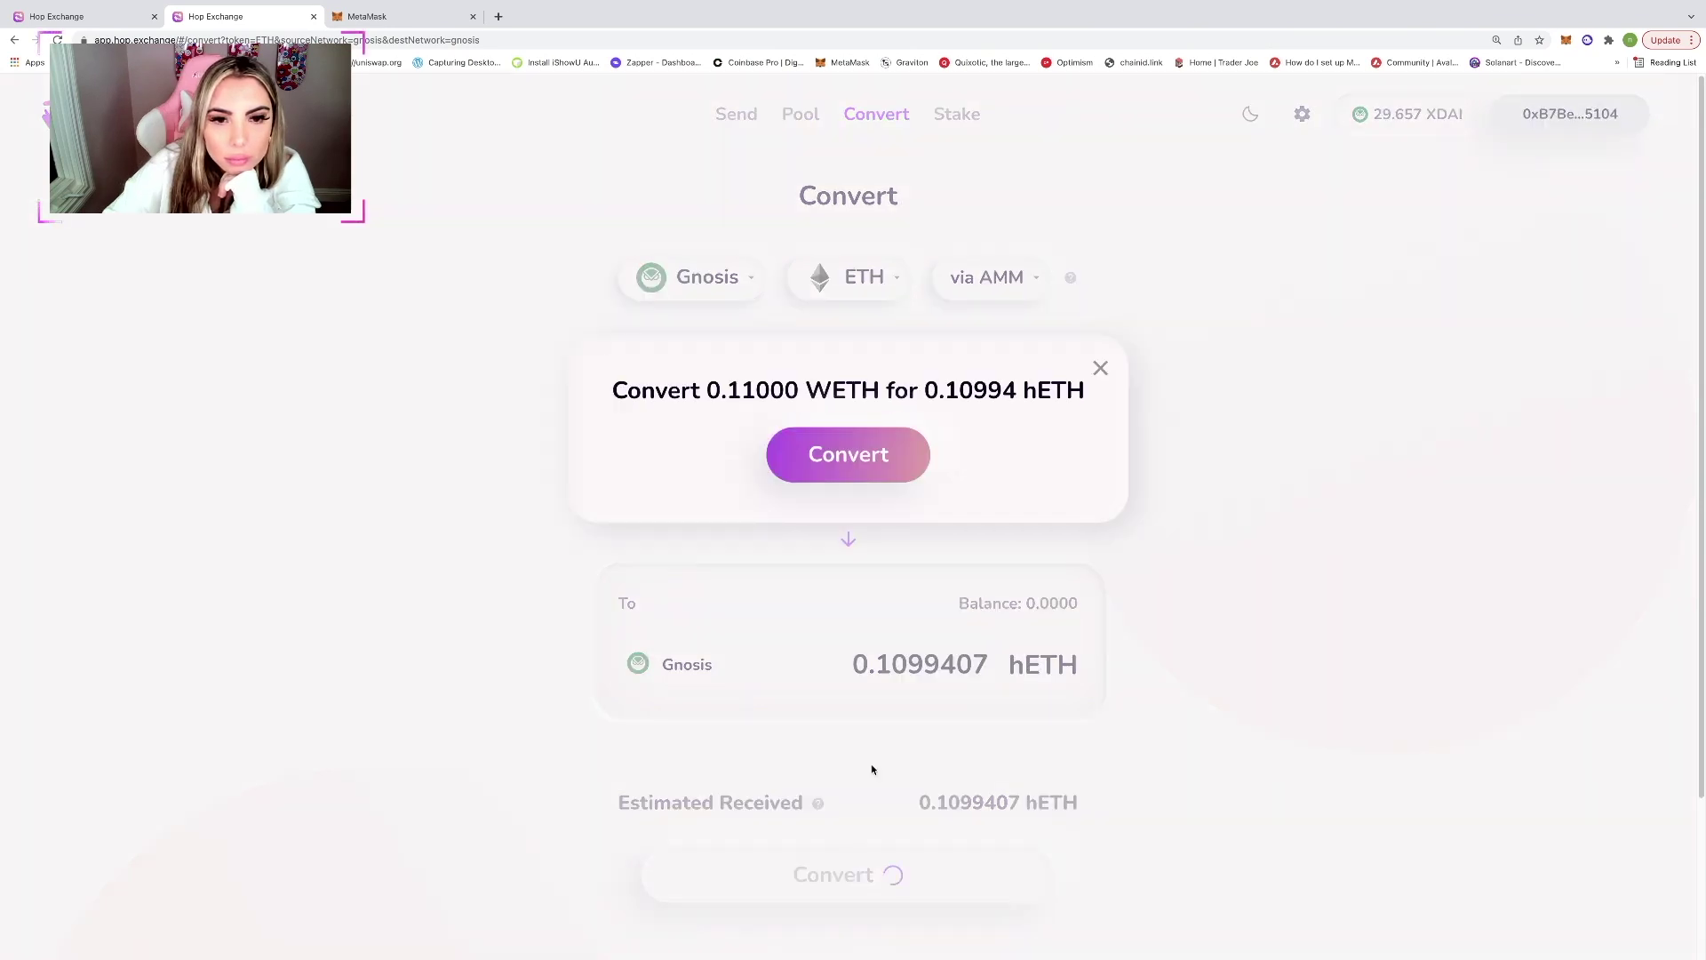
pyautogui.click(871, 459)
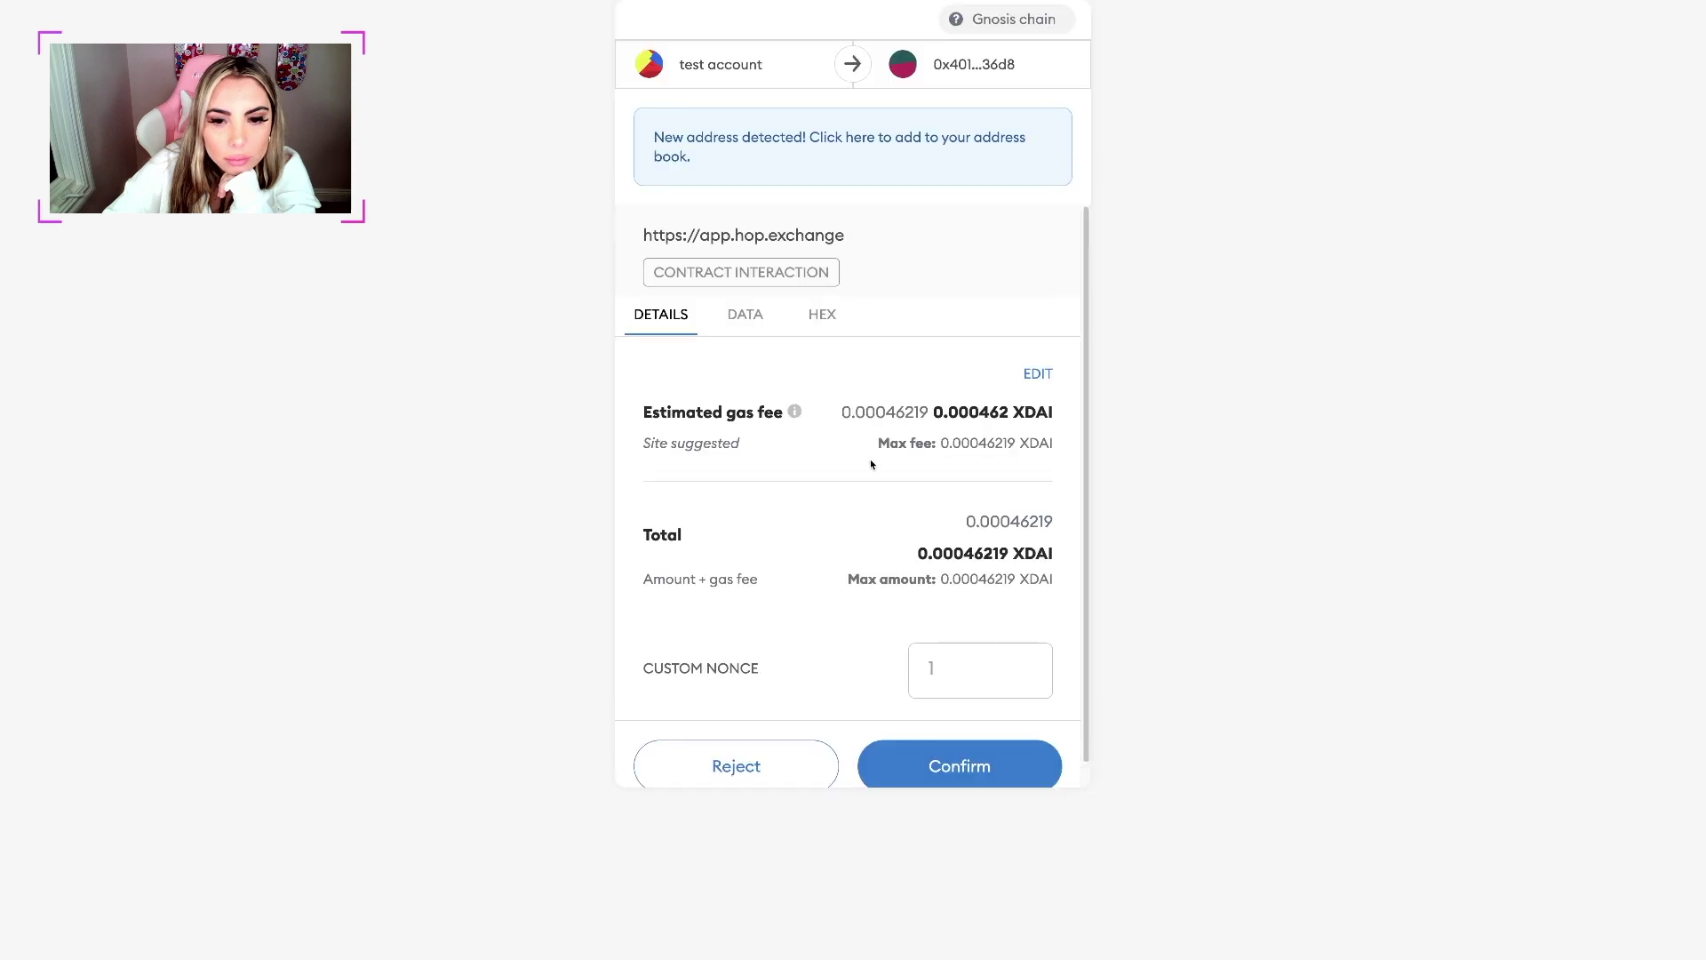
pyautogui.click(999, 757)
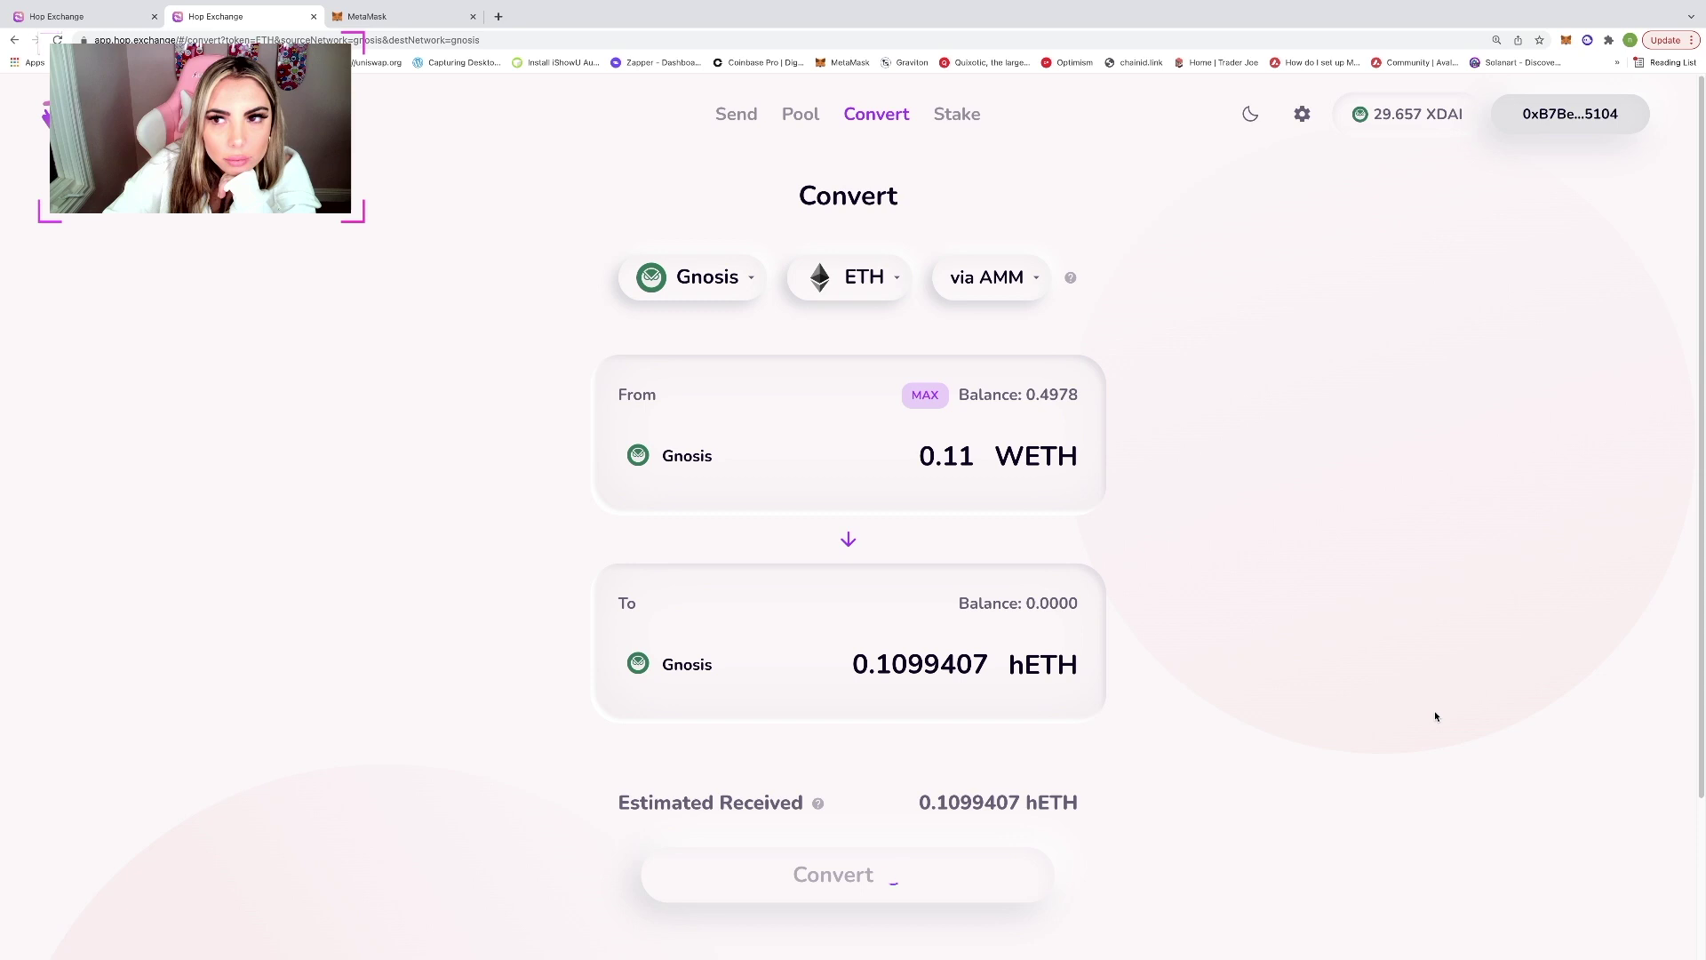
# Step: Pair the full hETH balance with 0.10994 Gnosis WETH, submit, and approve hETH spending
pyautogui.click(801, 113)
pyautogui.click(925, 630)
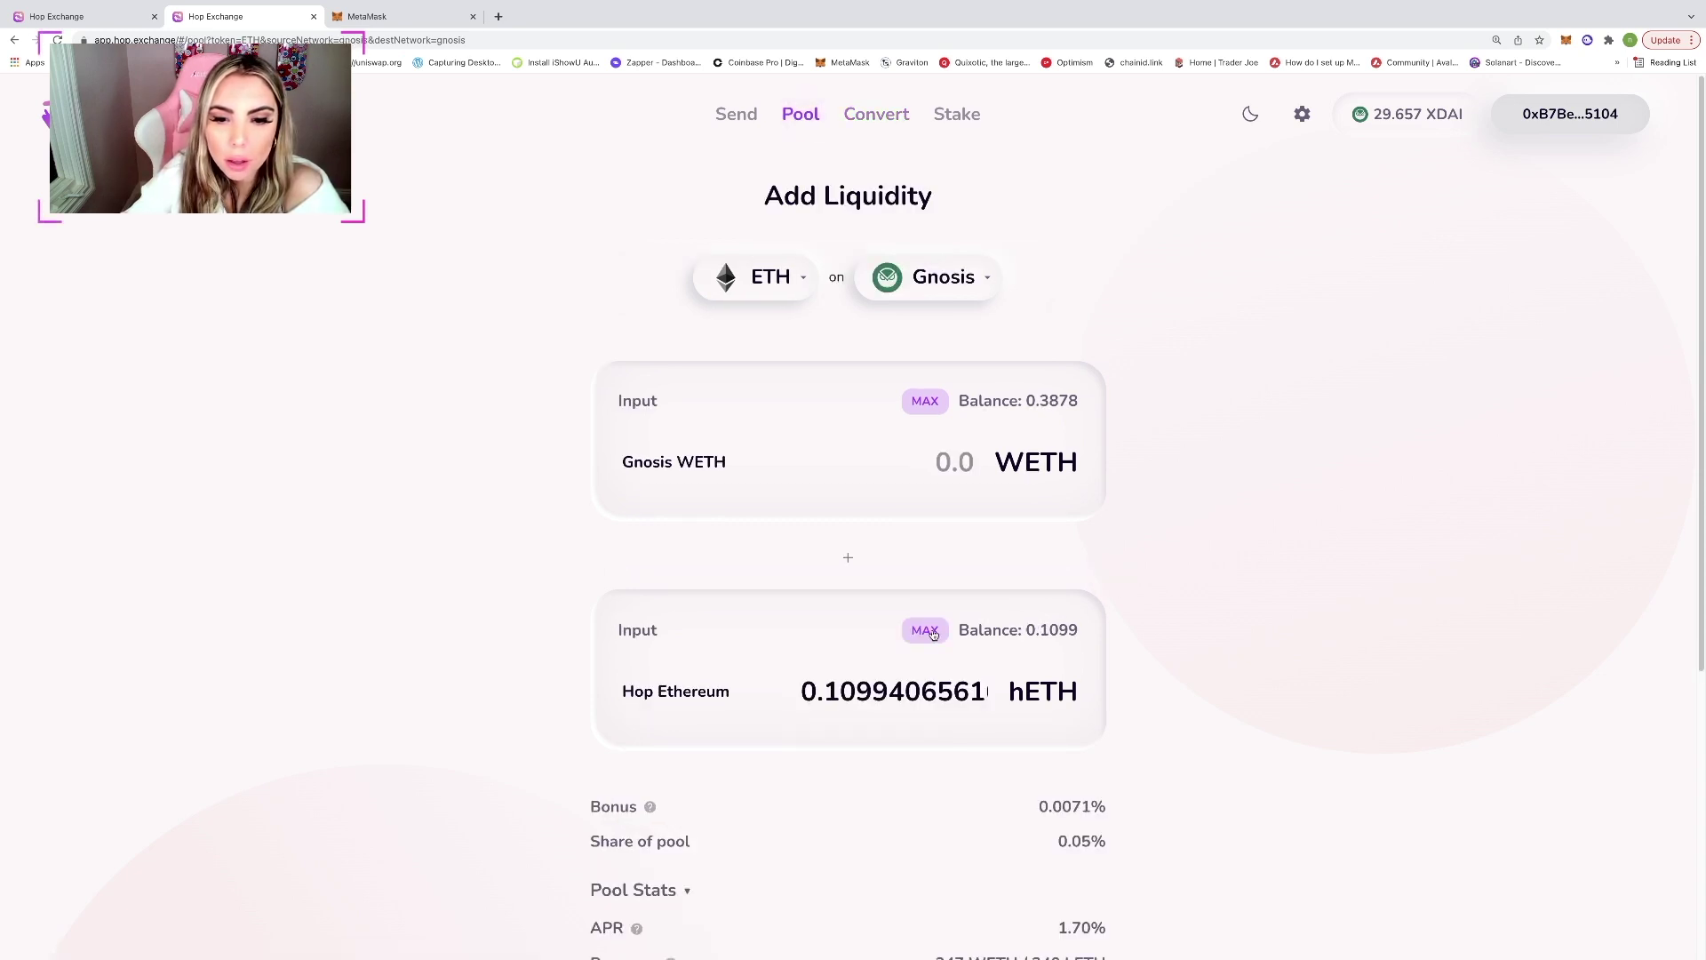
pyautogui.click(949, 466)
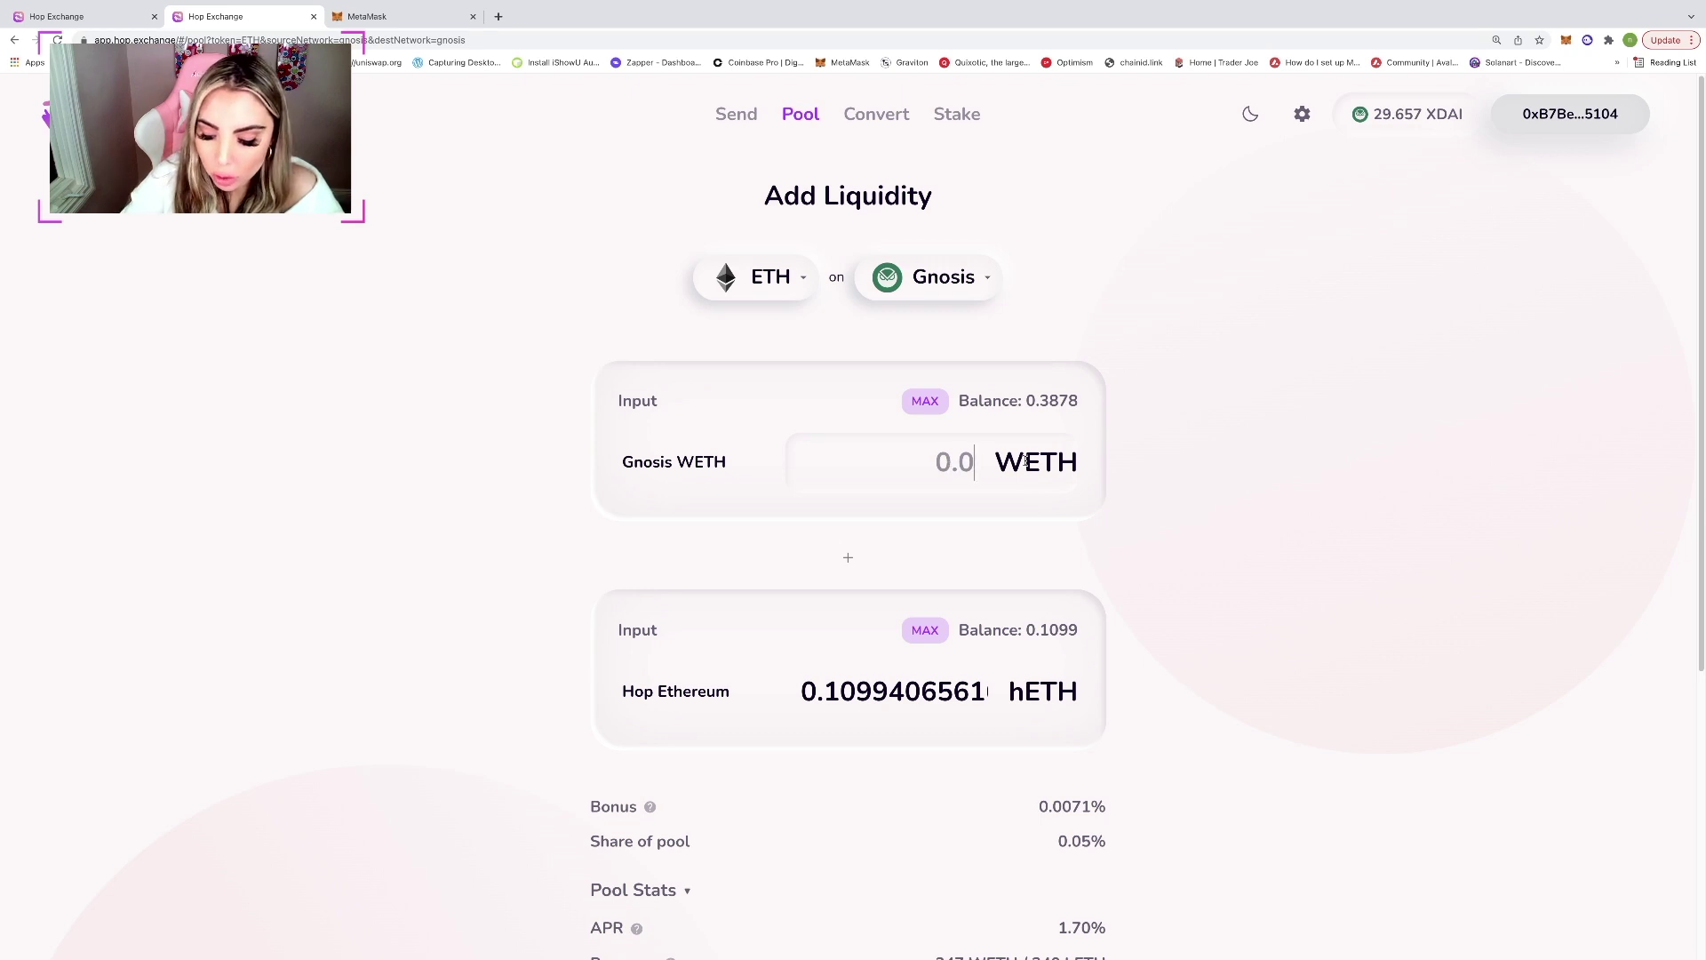
pyautogui.write('0.1')
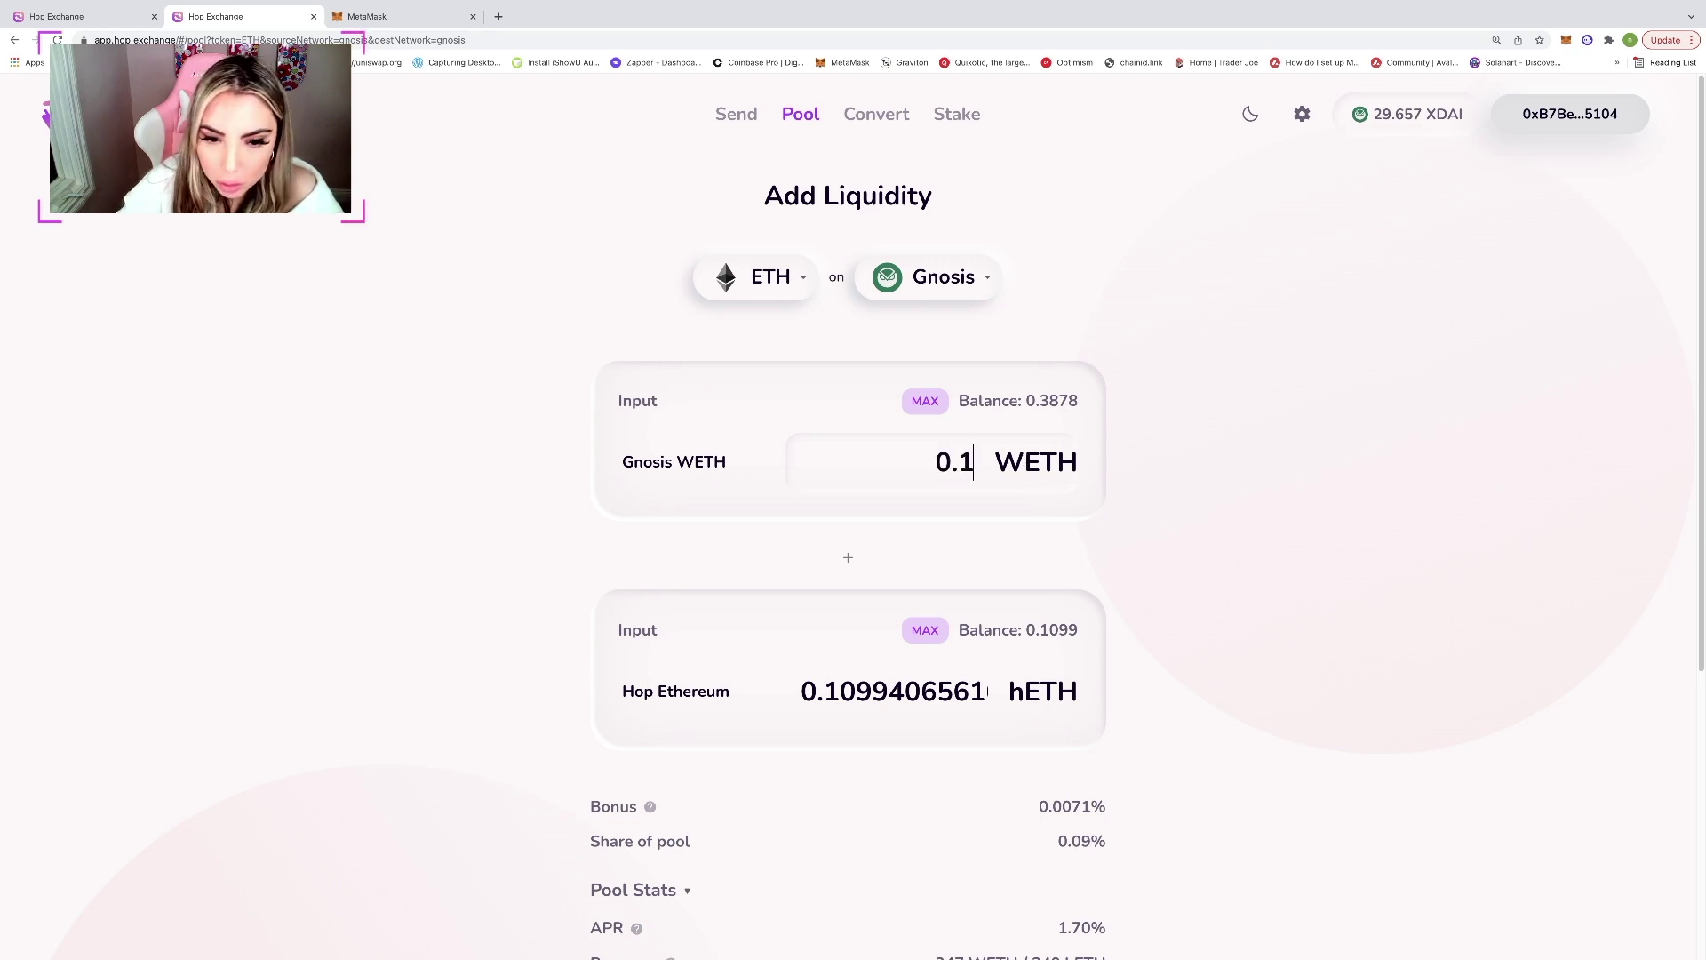
pyautogui.write('099')
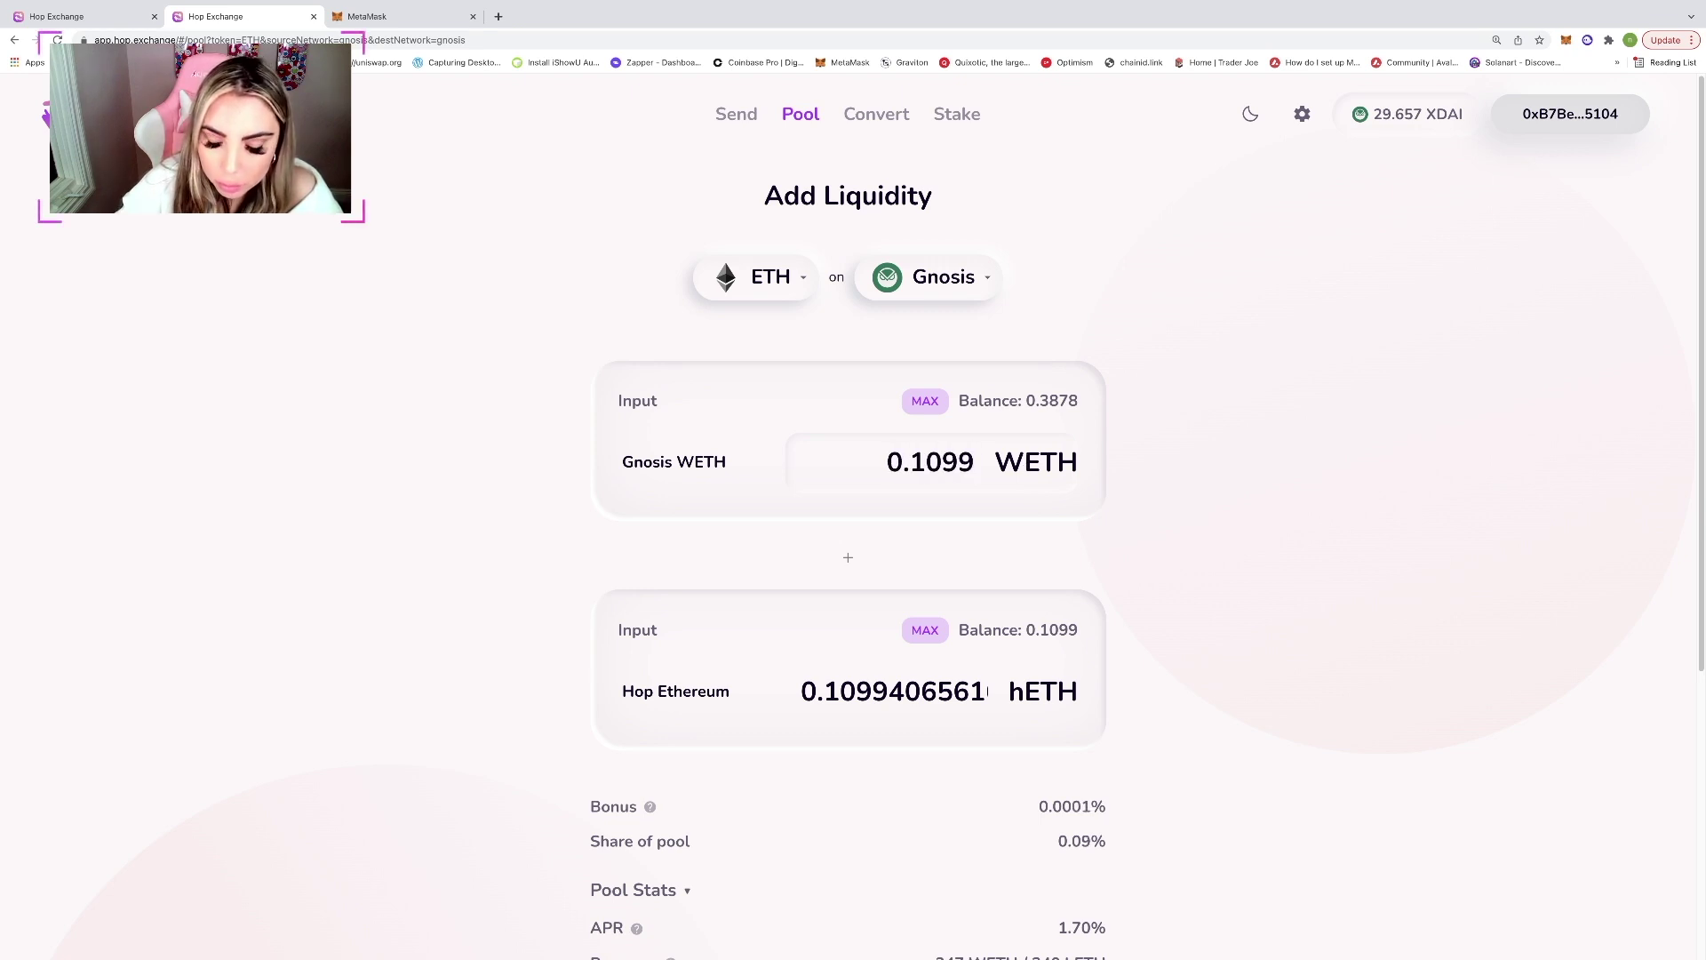
pyautogui.write('4')
pyautogui.scroll(-3, 1340, 501)
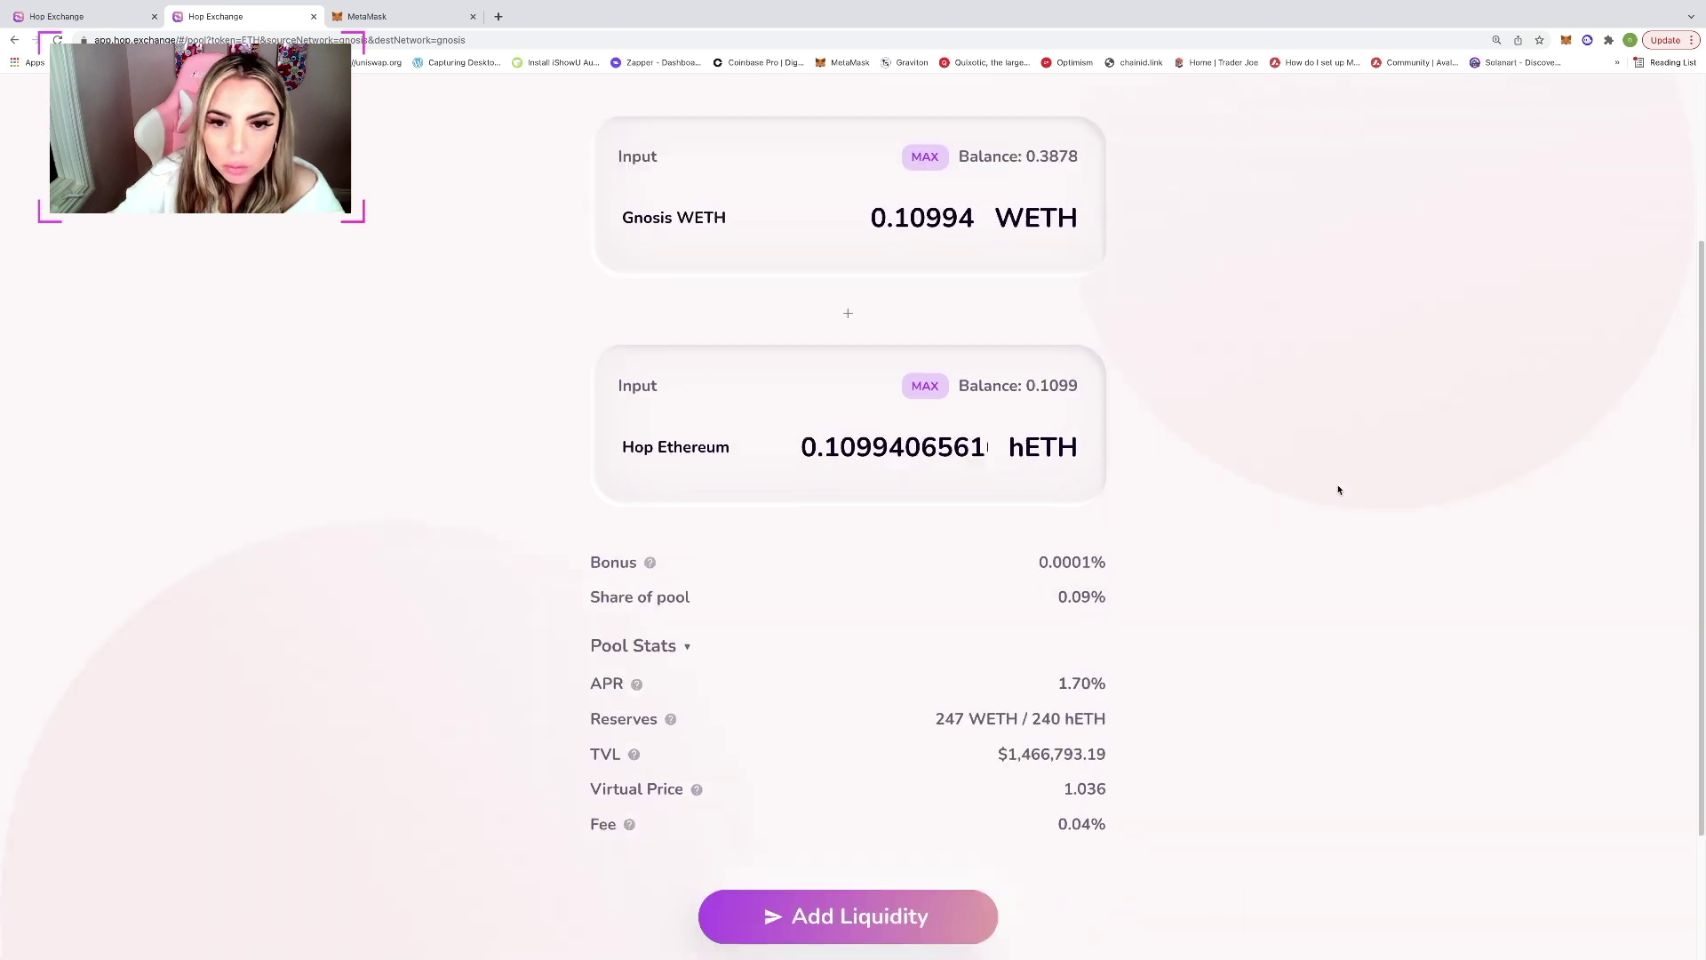
pyautogui.click(885, 910)
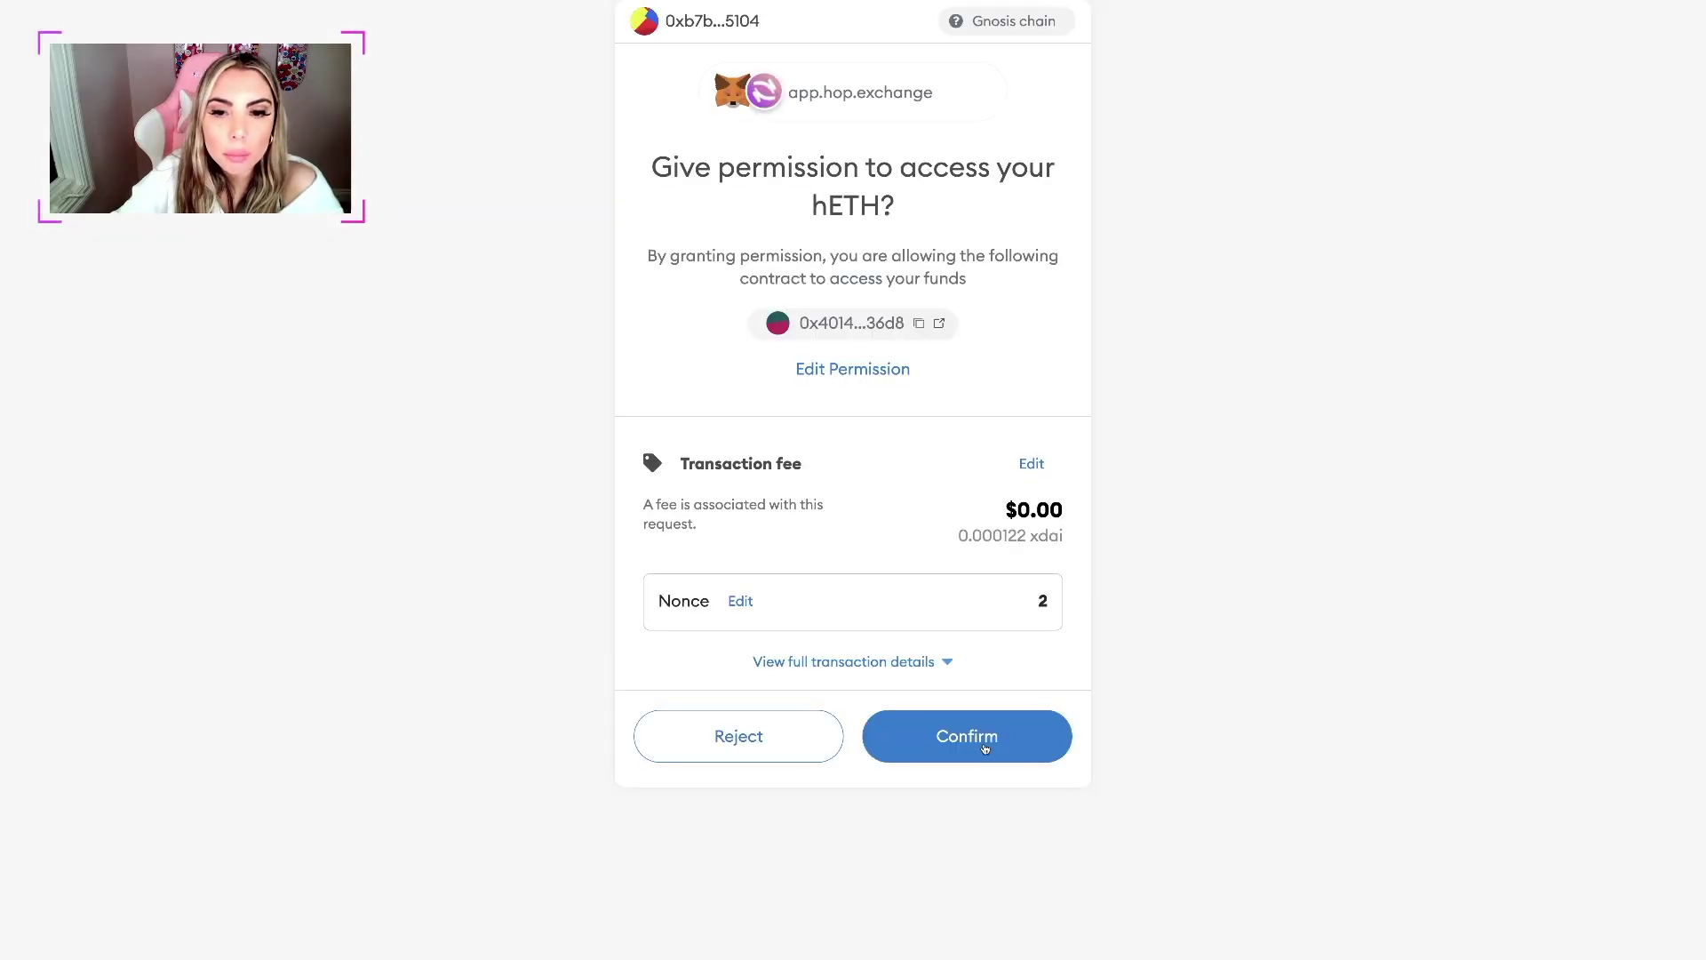
pyautogui.click(984, 748)
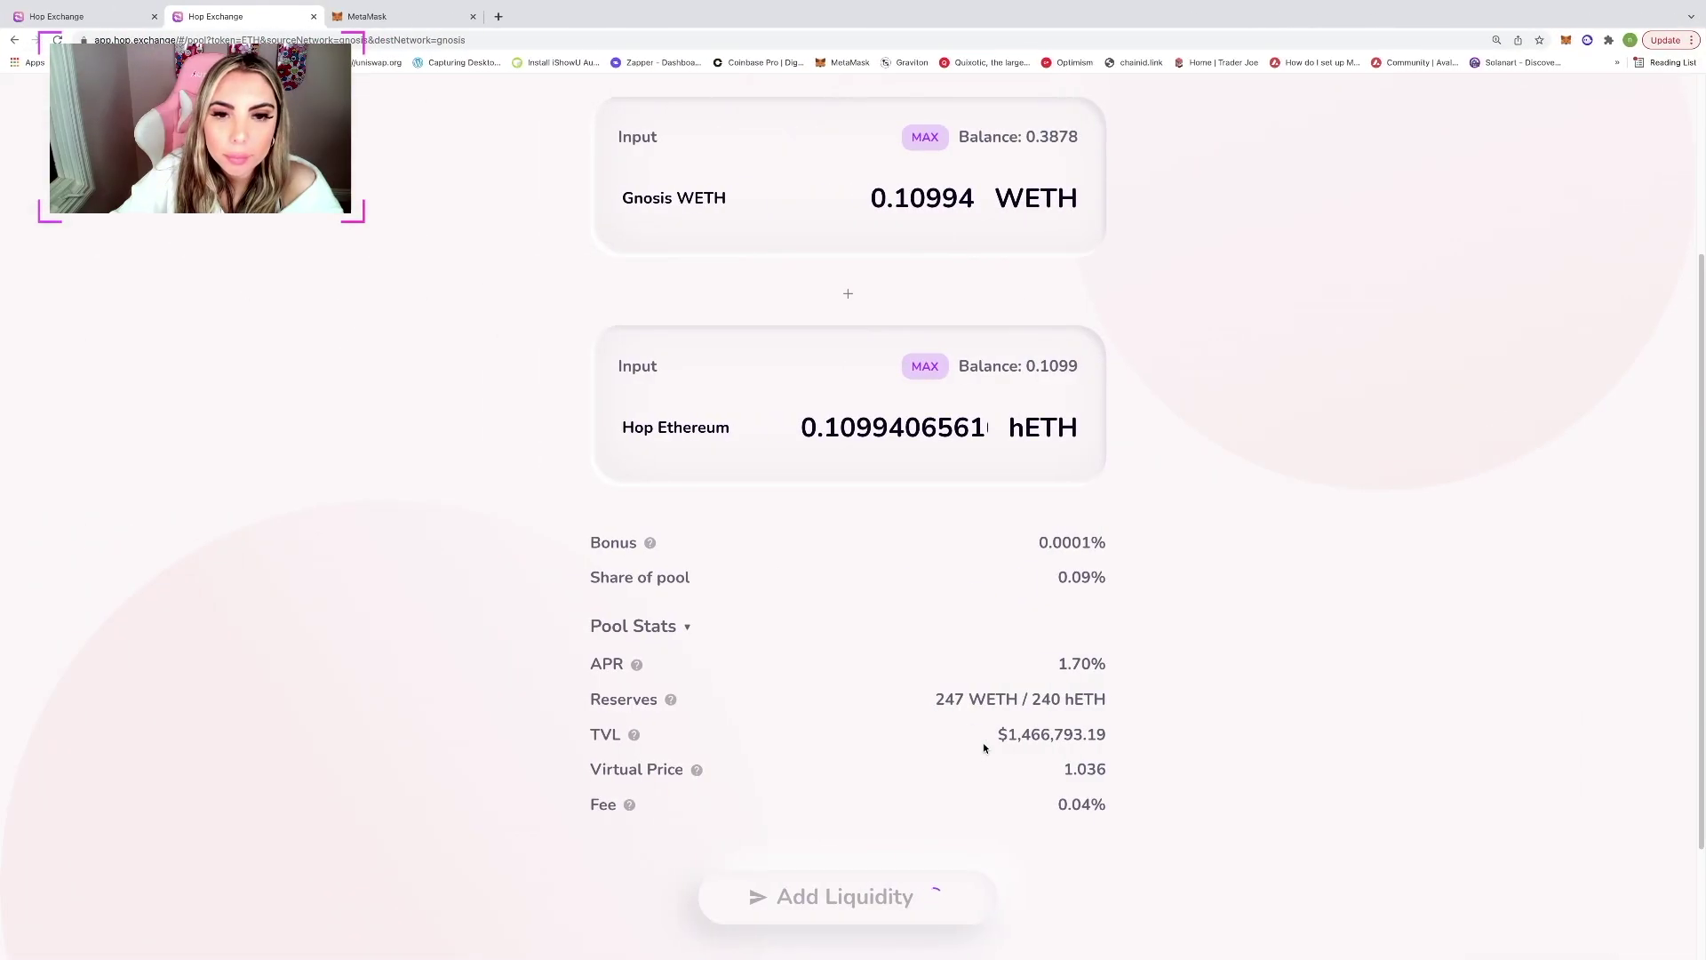
# Step: Review the 0.09% pool share and 0.21224 LP tokens, then go to the Stake page
pyautogui.scroll(-5, 1221, 524)
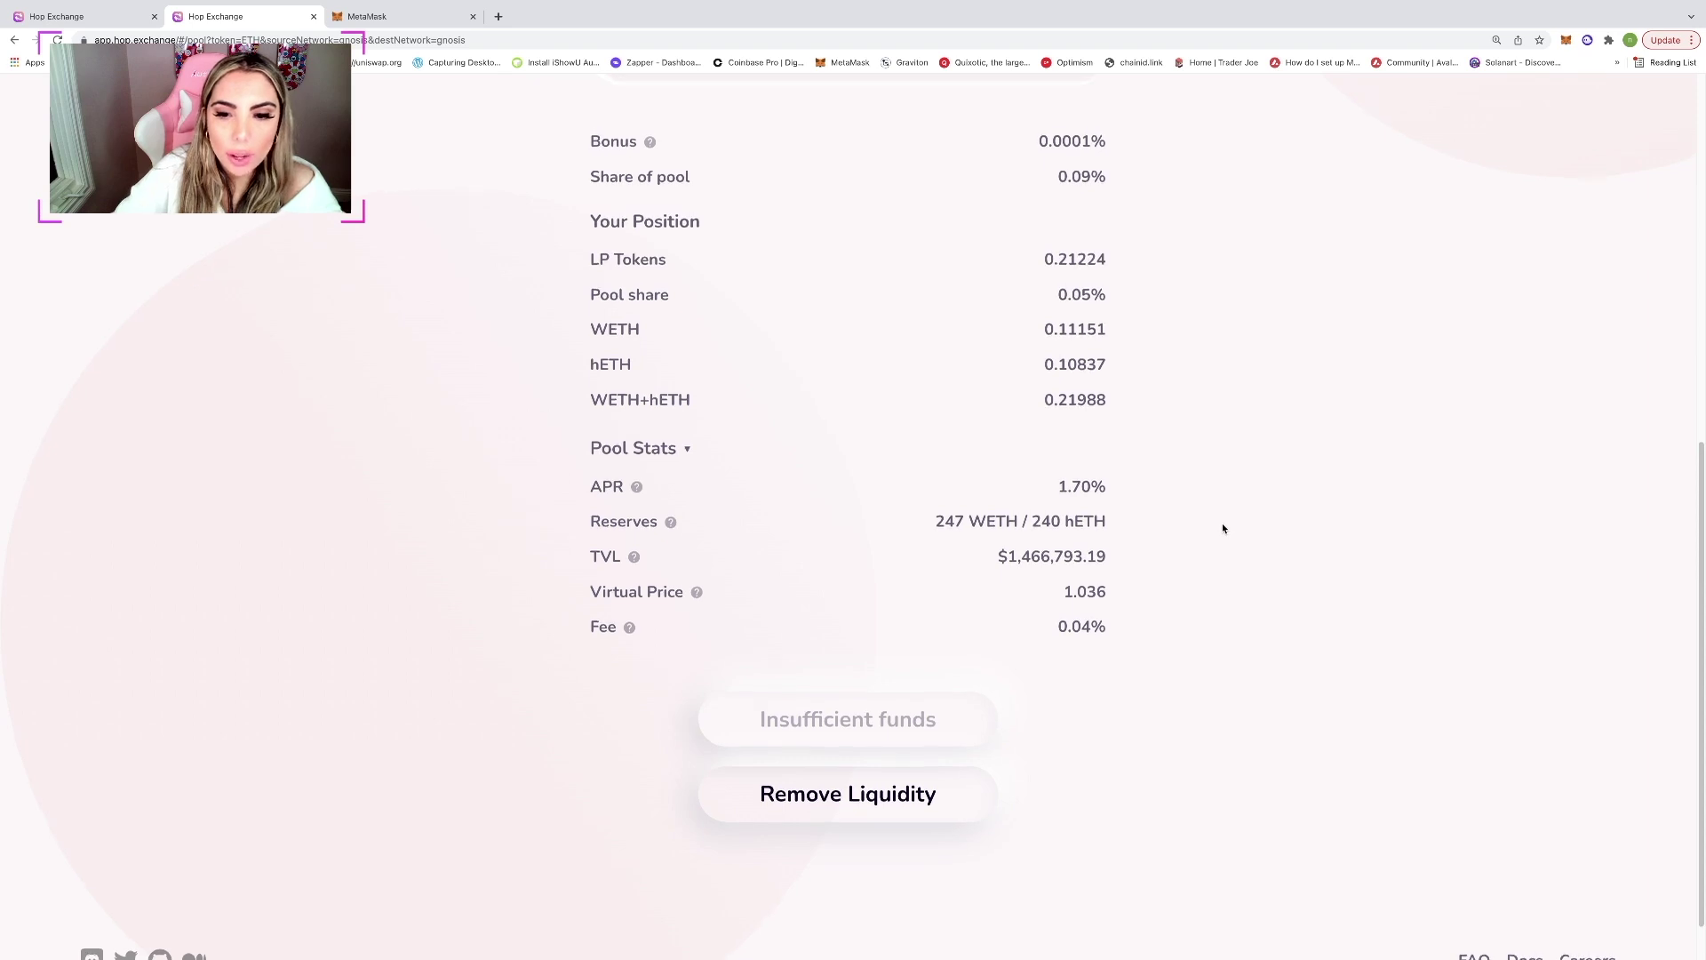
pyautogui.scroll(3, 1220, 525)
pyautogui.moveTo(660, 420); pyautogui.dragTo(1067, 435)
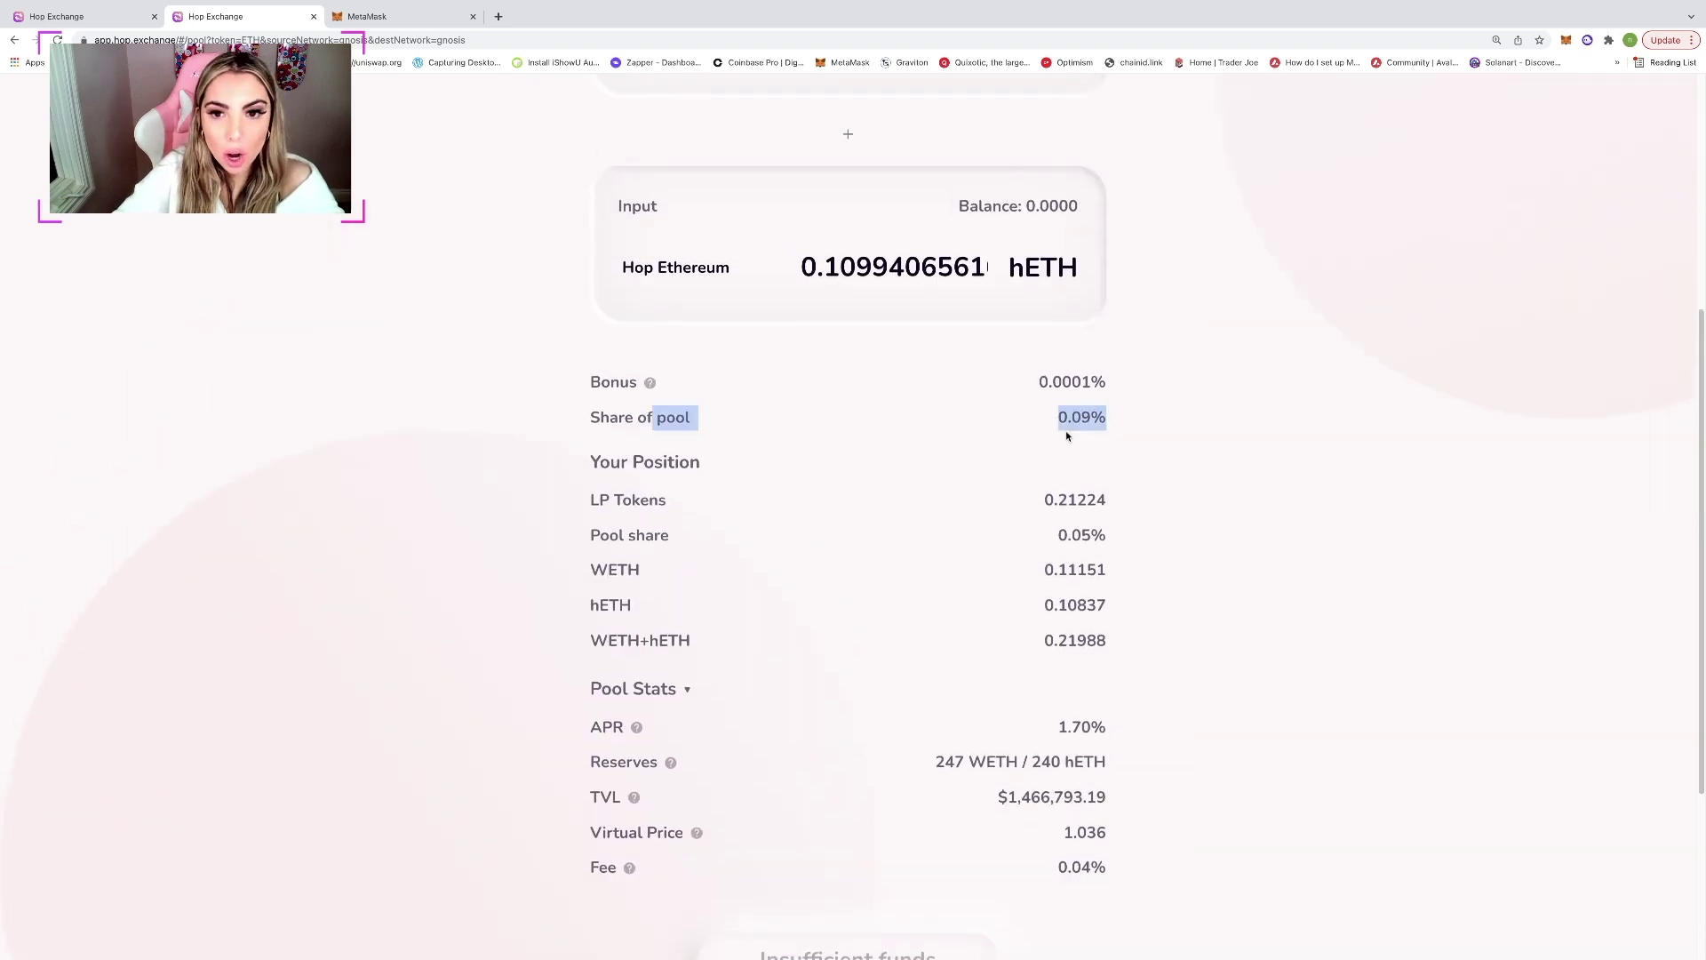
pyautogui.click(1054, 419)
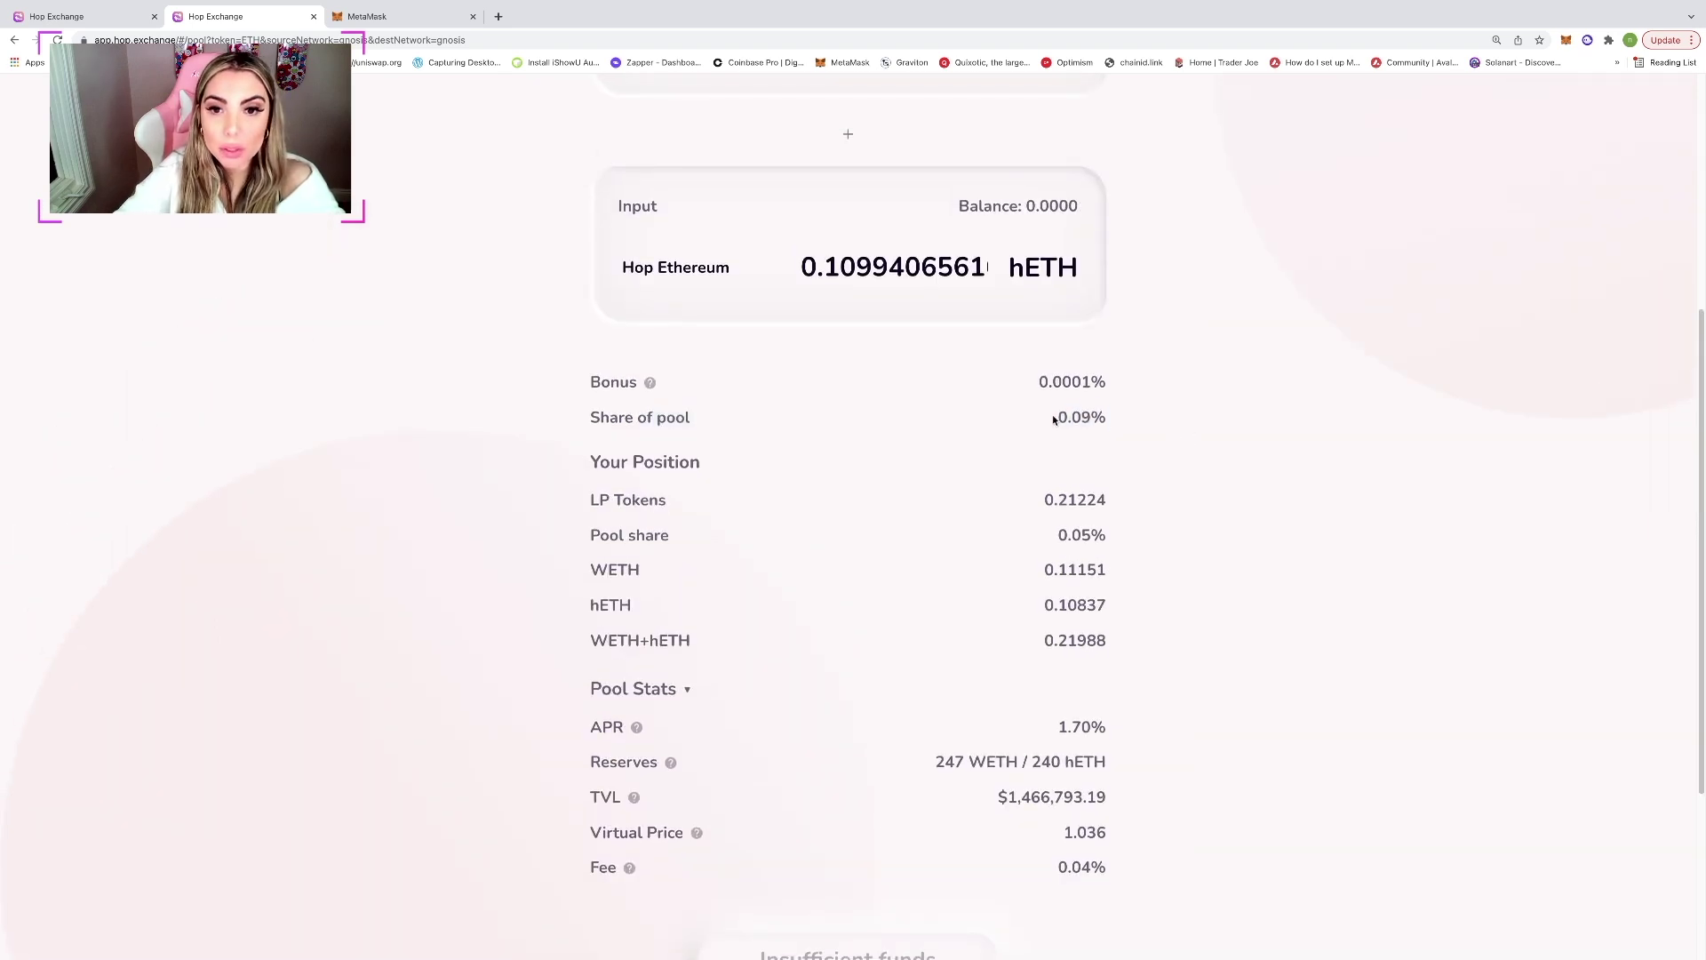
pyautogui.click(1144, 432)
pyautogui.moveTo(1036, 504); pyautogui.dragTo(1155, 504)
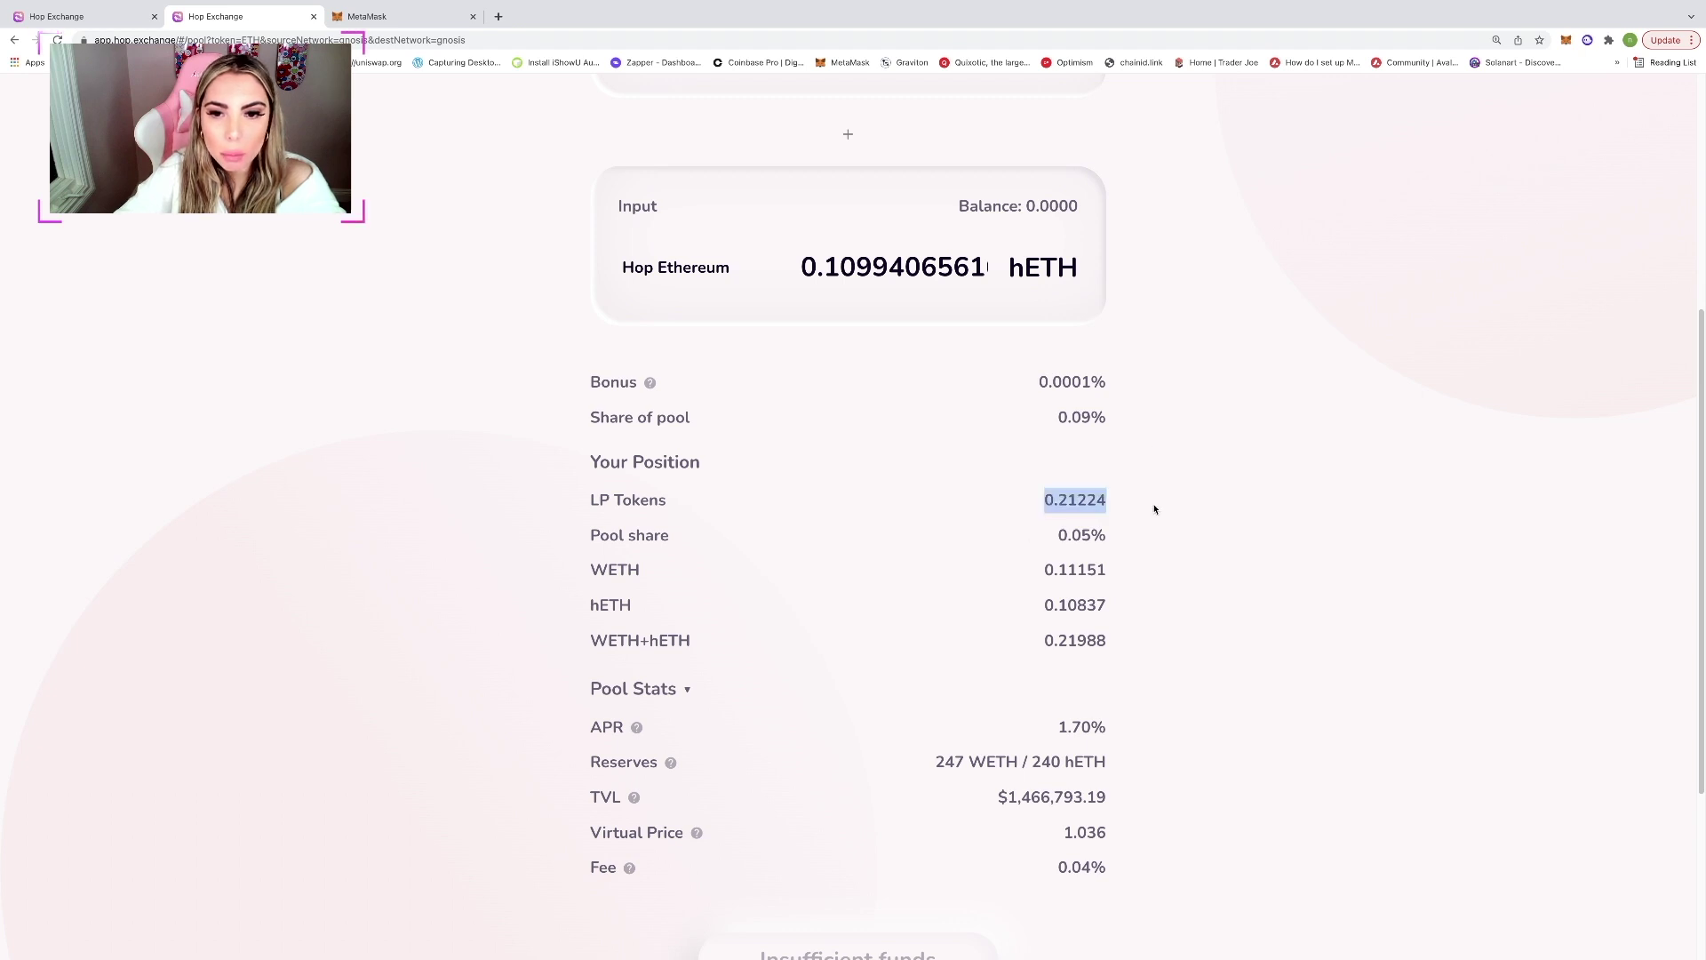
pyautogui.moveTo(646, 508); pyautogui.dragTo(1158, 521)
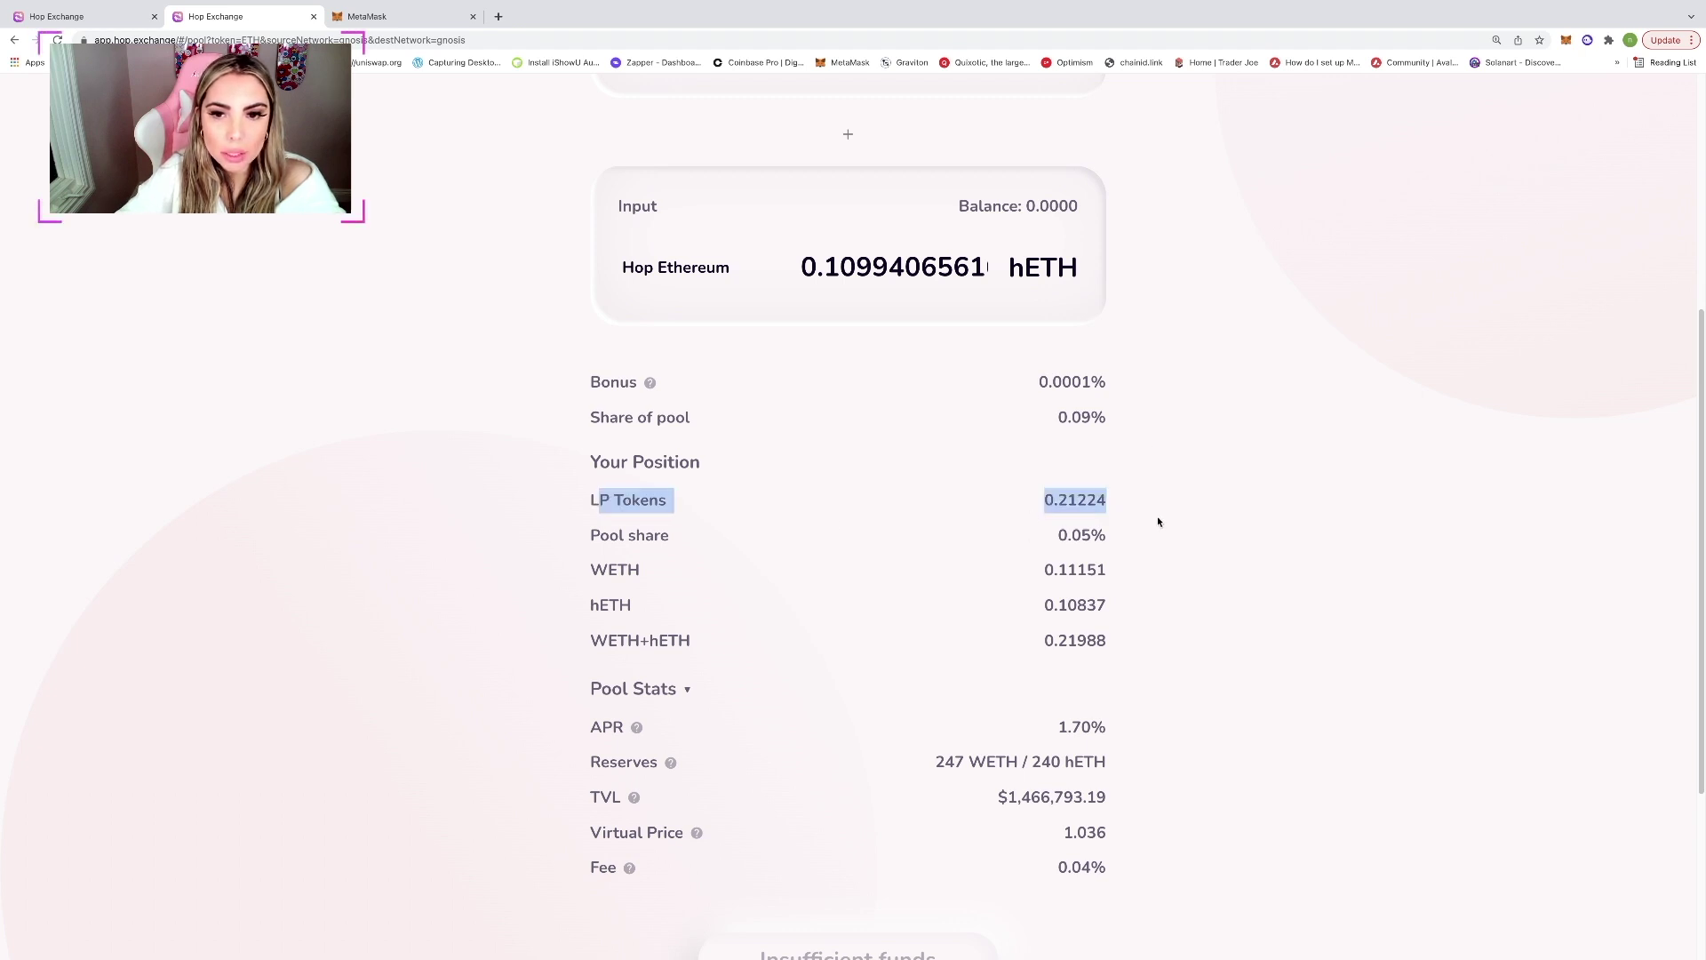
pyautogui.click(1158, 521)
pyautogui.scroll(-3, 1311, 660)
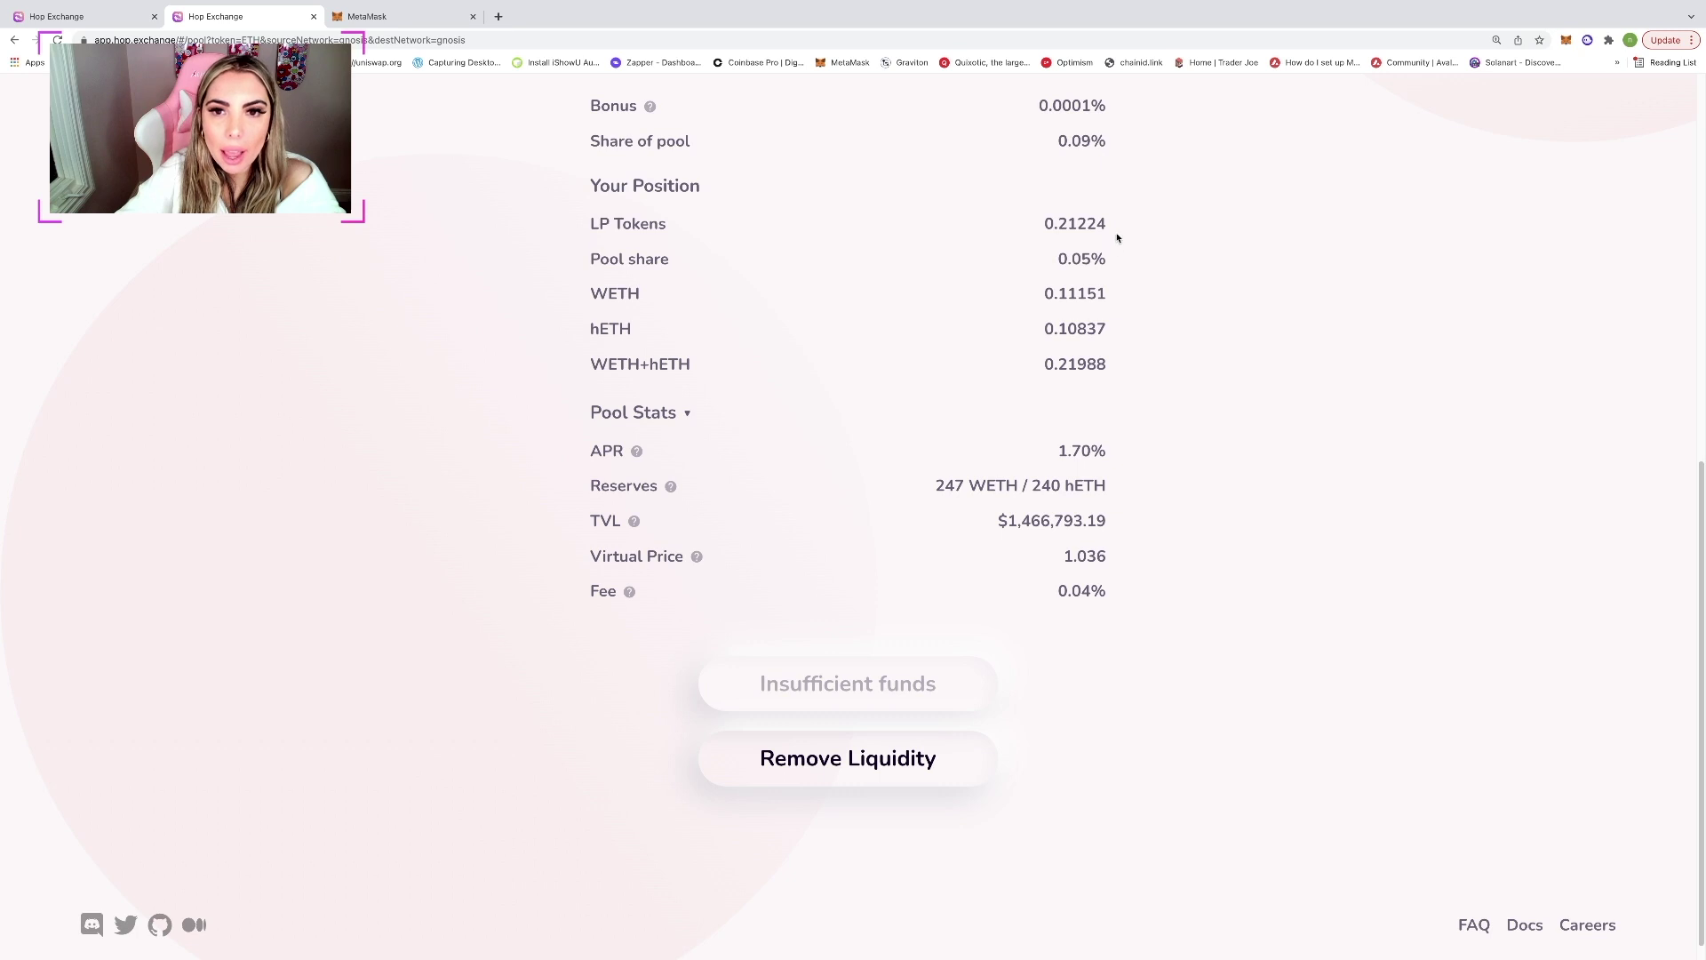
pyautogui.scroll(8, 626, 327)
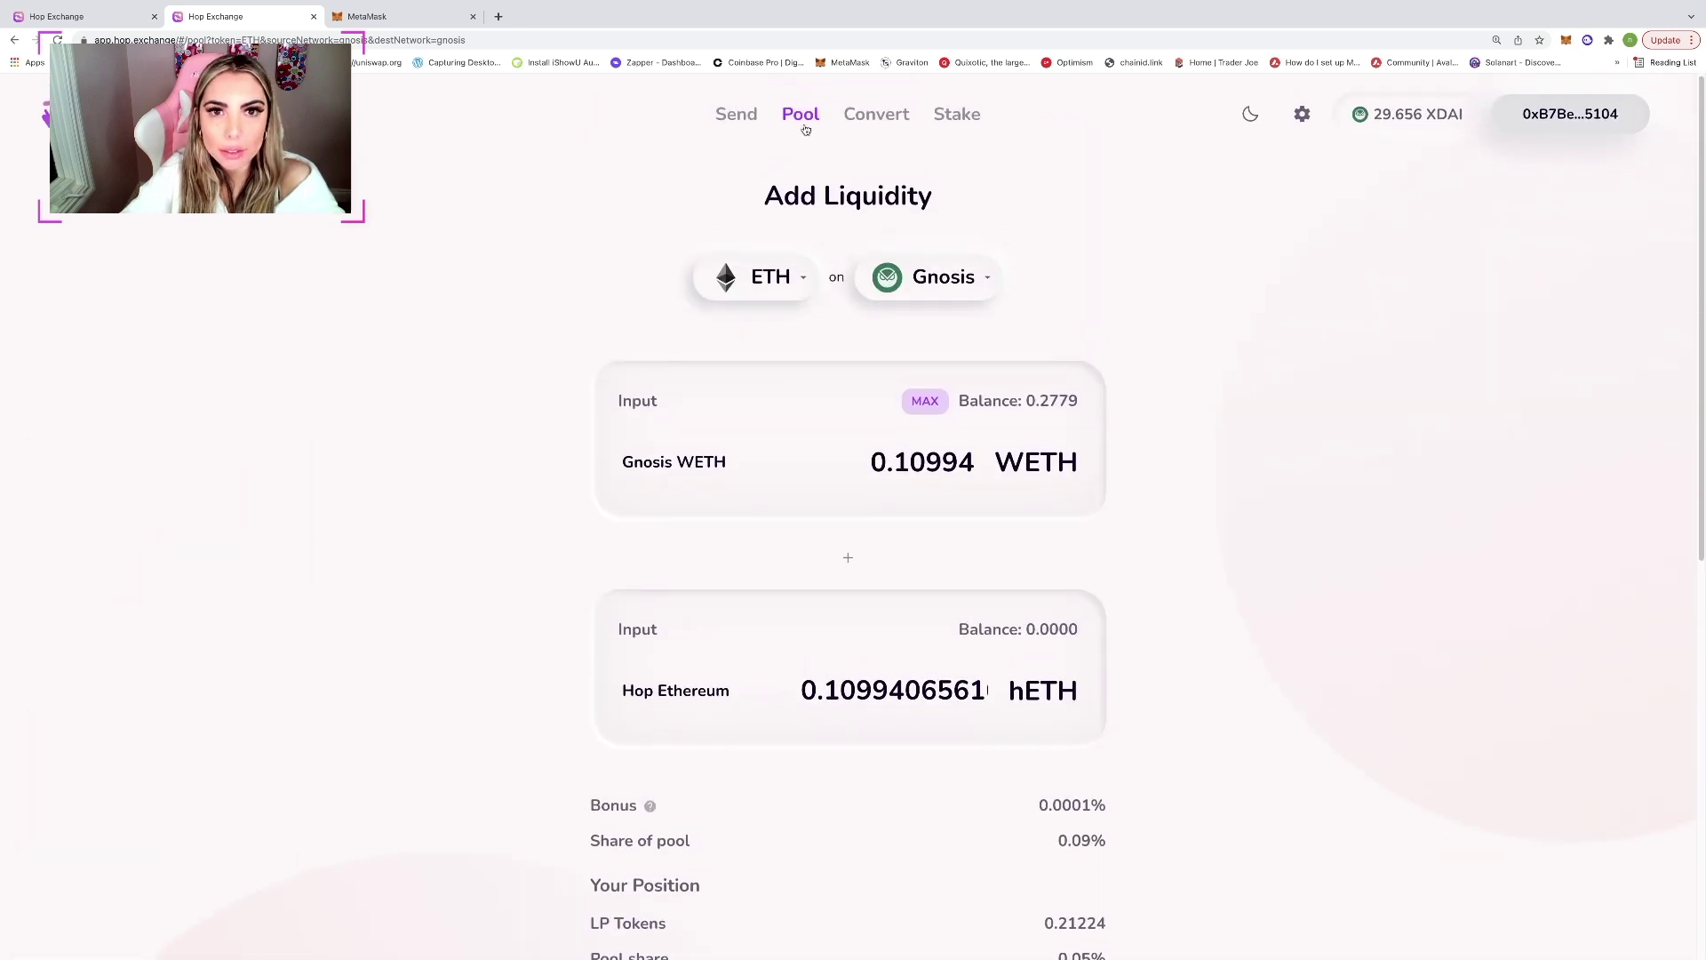
pyautogui.click(950, 120)
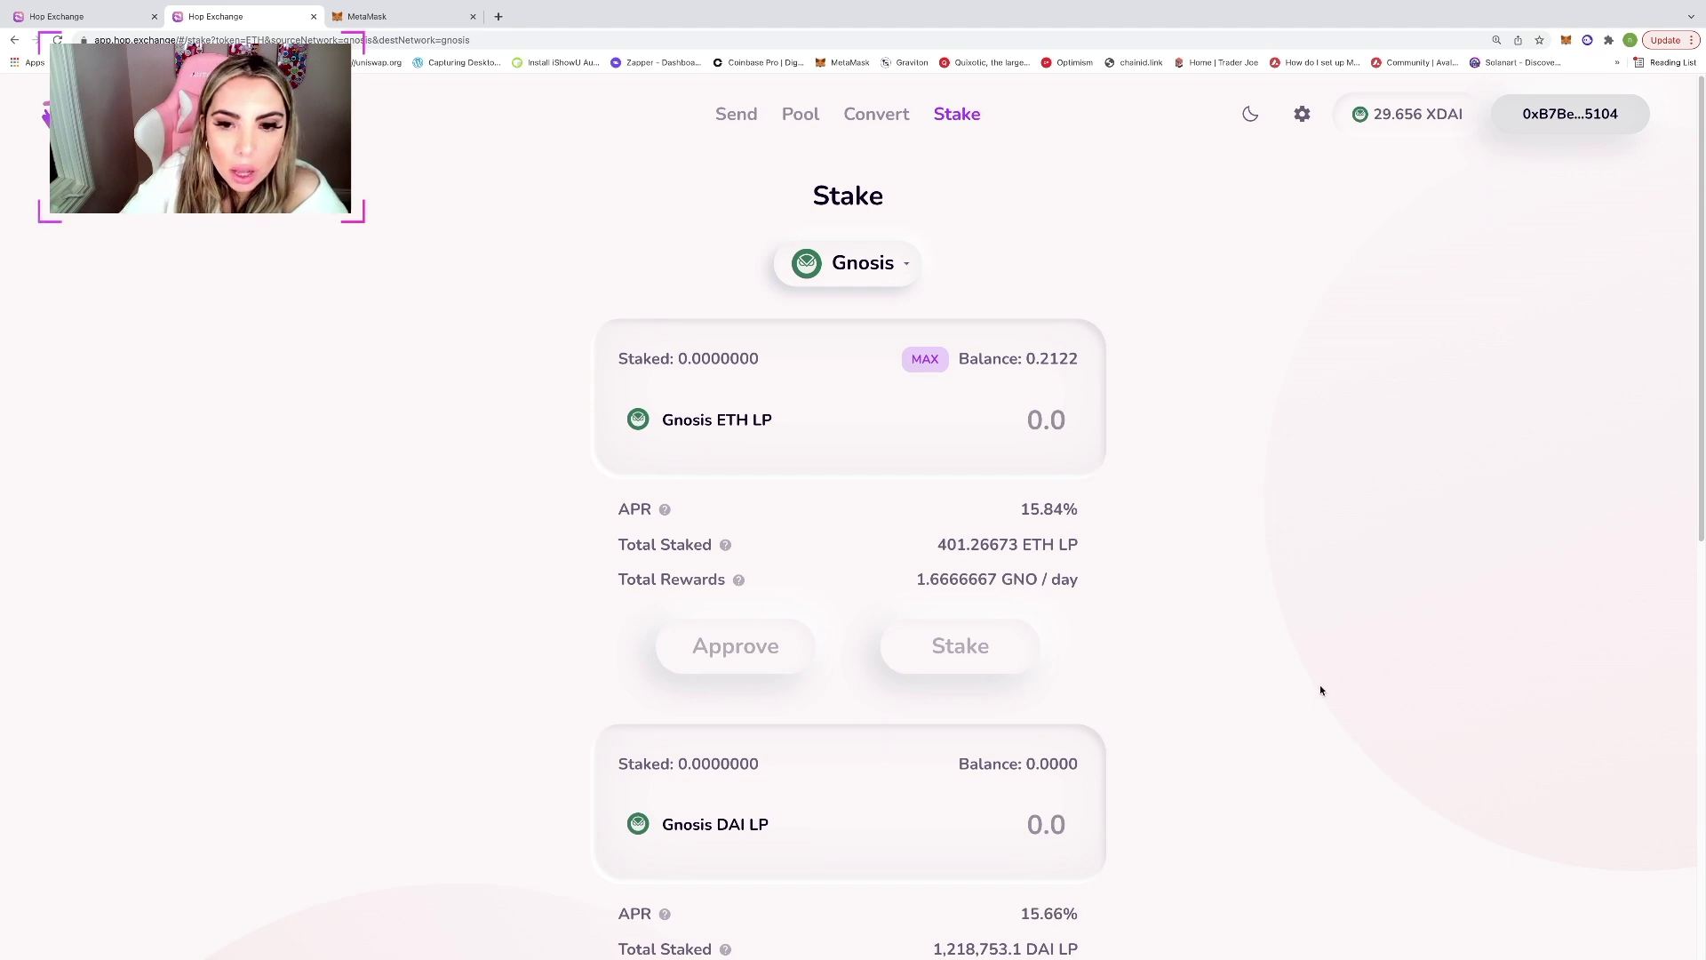
# Step: Fill the full 0.2122 Gnosis ETH LP balance and start, then dismiss, the approval
pyautogui.moveTo(720, 419); pyautogui.dragTo(793, 423)
pyautogui.click(813, 424)
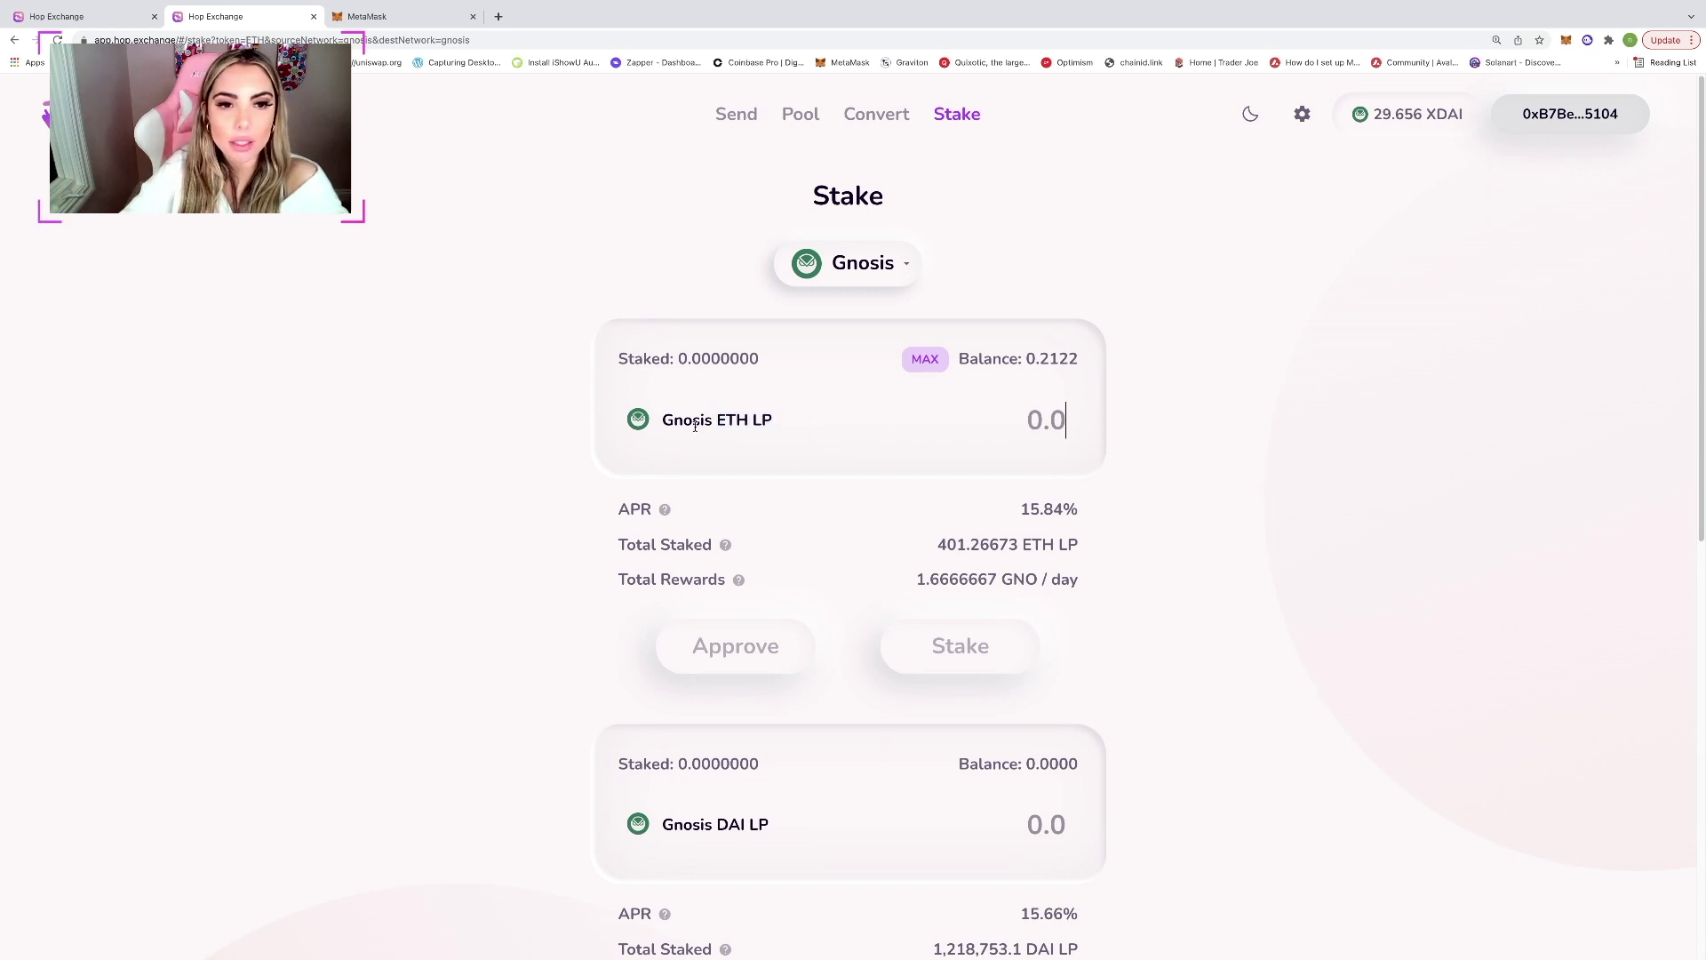
pyautogui.moveTo(695, 426); pyautogui.dragTo(851, 421)
pyautogui.click(800, 430)
pyautogui.click(851, 421)
pyautogui.click(916, 363)
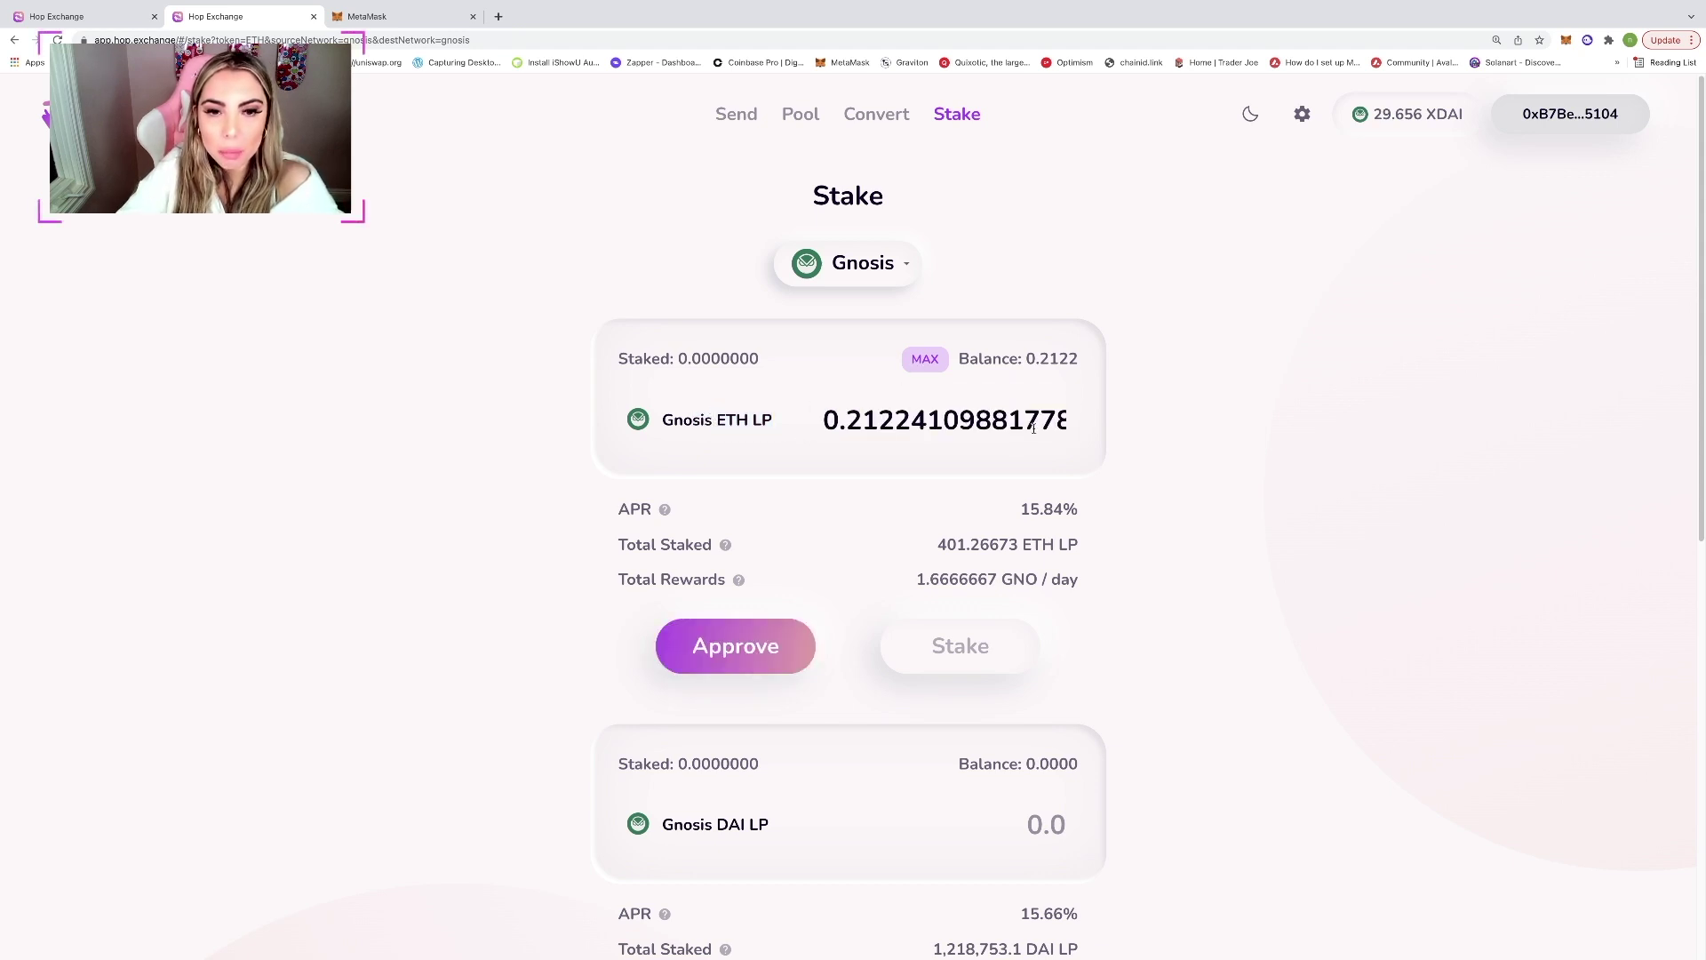
pyautogui.click(752, 654)
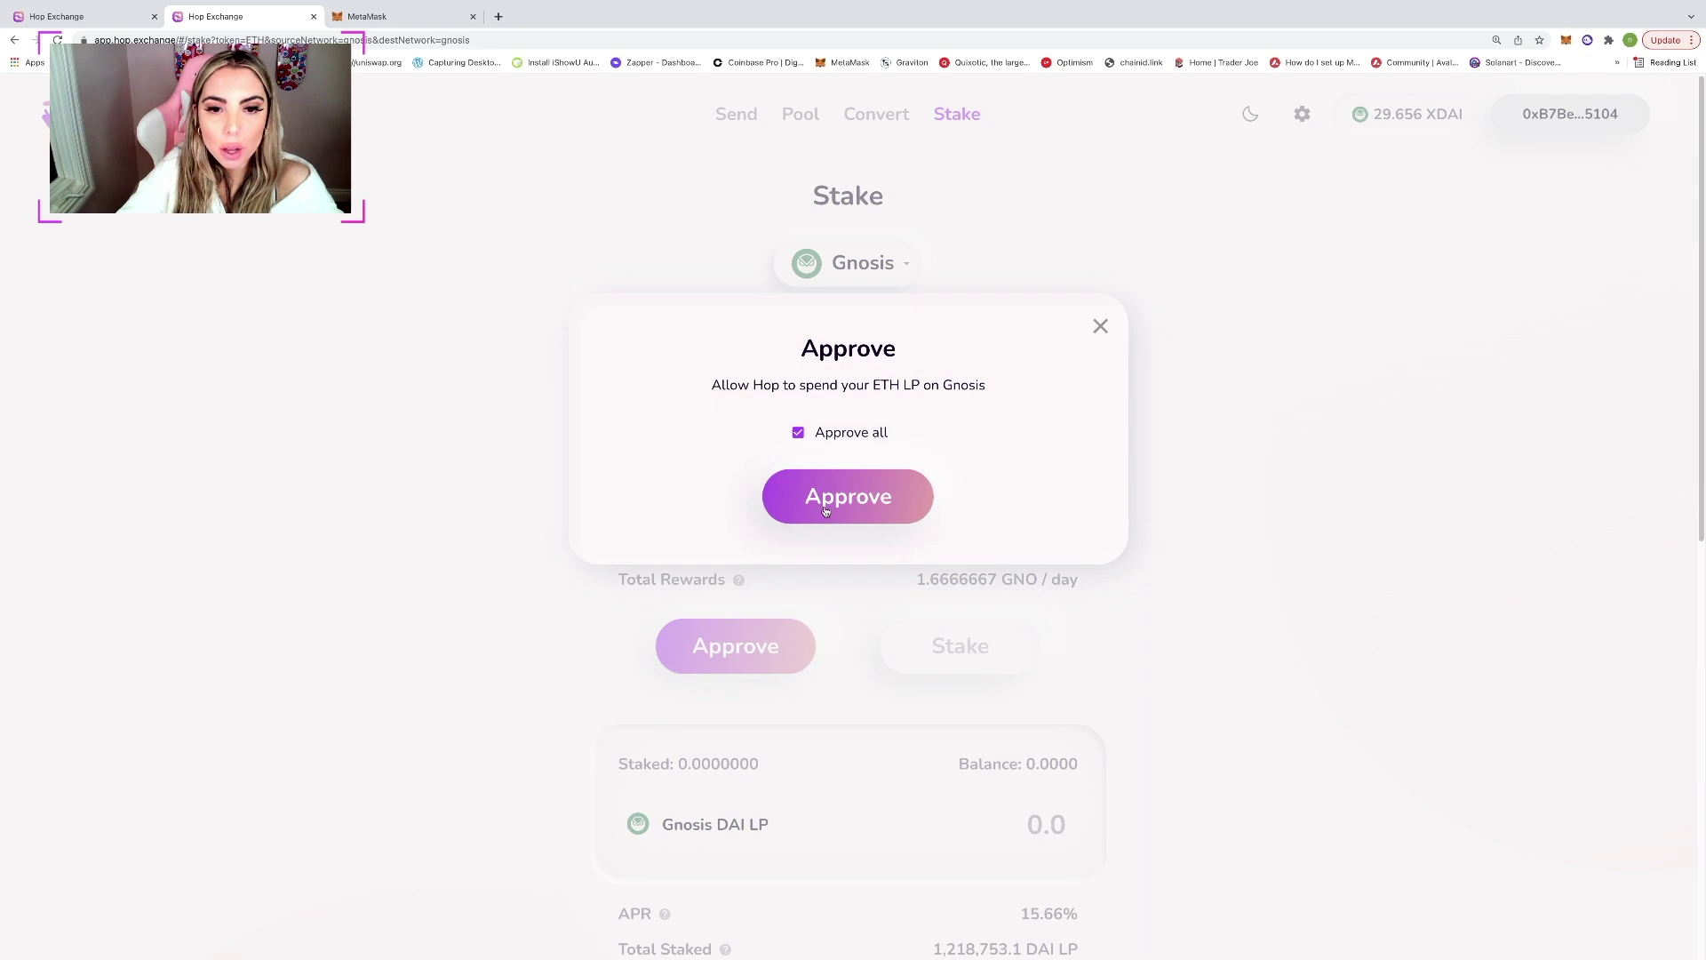
pyautogui.click(1096, 328)
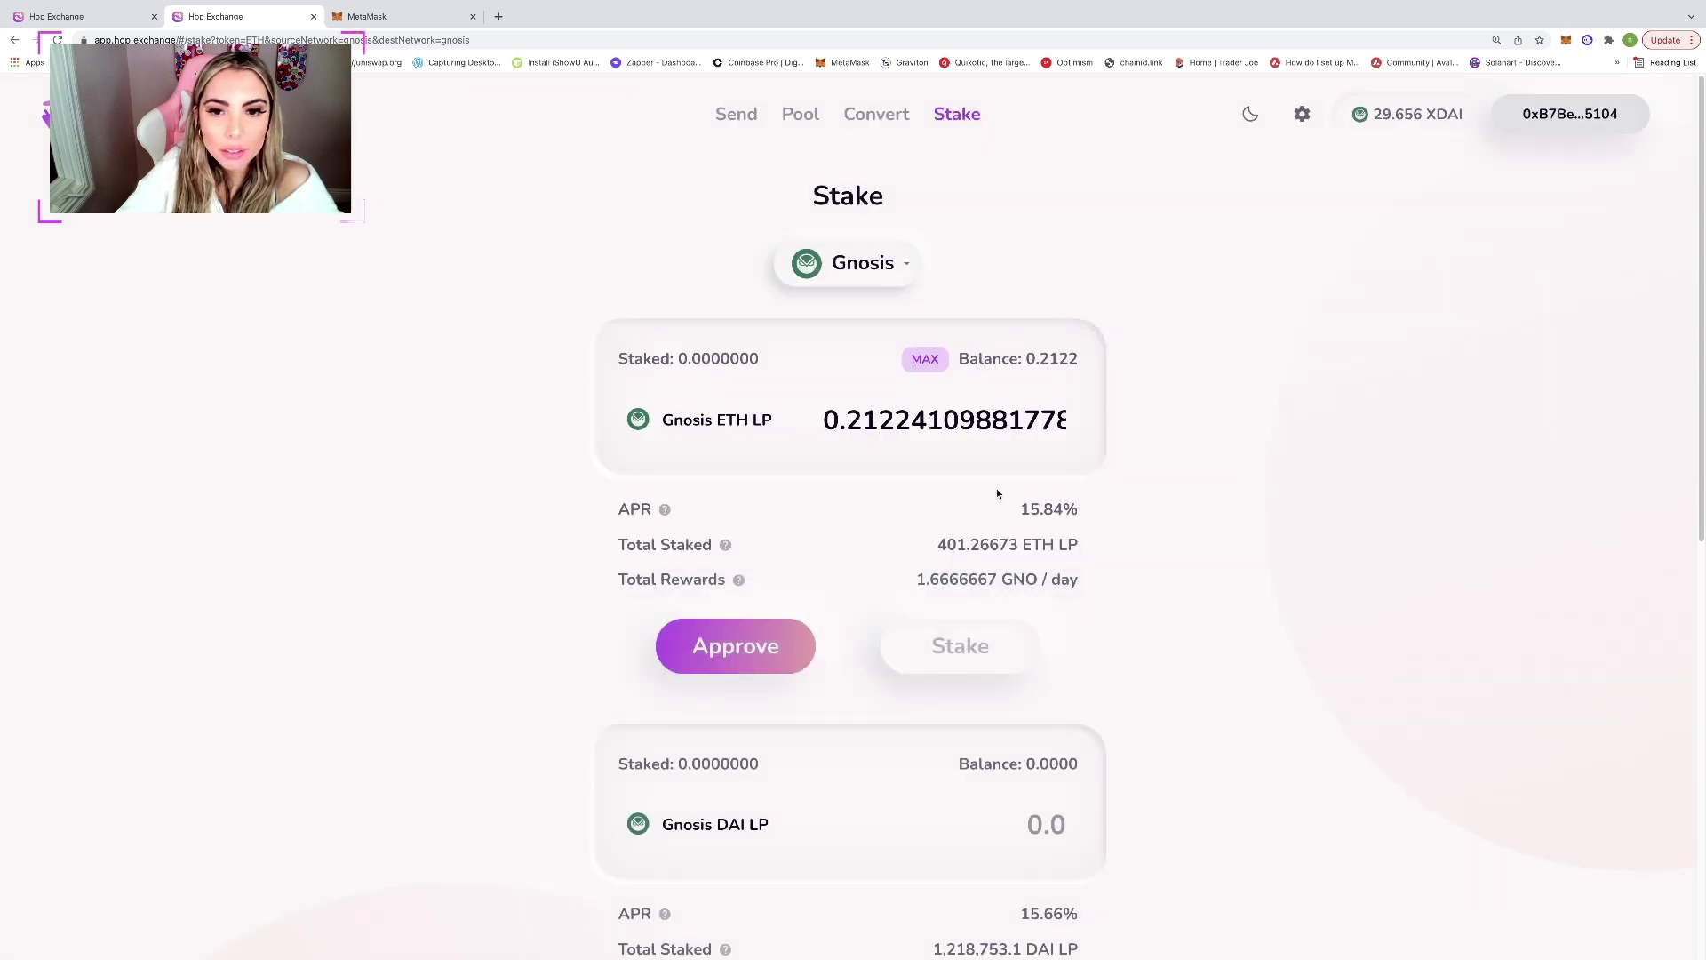
# Step: Point out the 15.84% APR, the 1.6666667 GNO/day reward rate and Total Rewards
pyautogui.moveTo(639, 511); pyautogui.dragTo(1116, 519)
pyautogui.click(1117, 519)
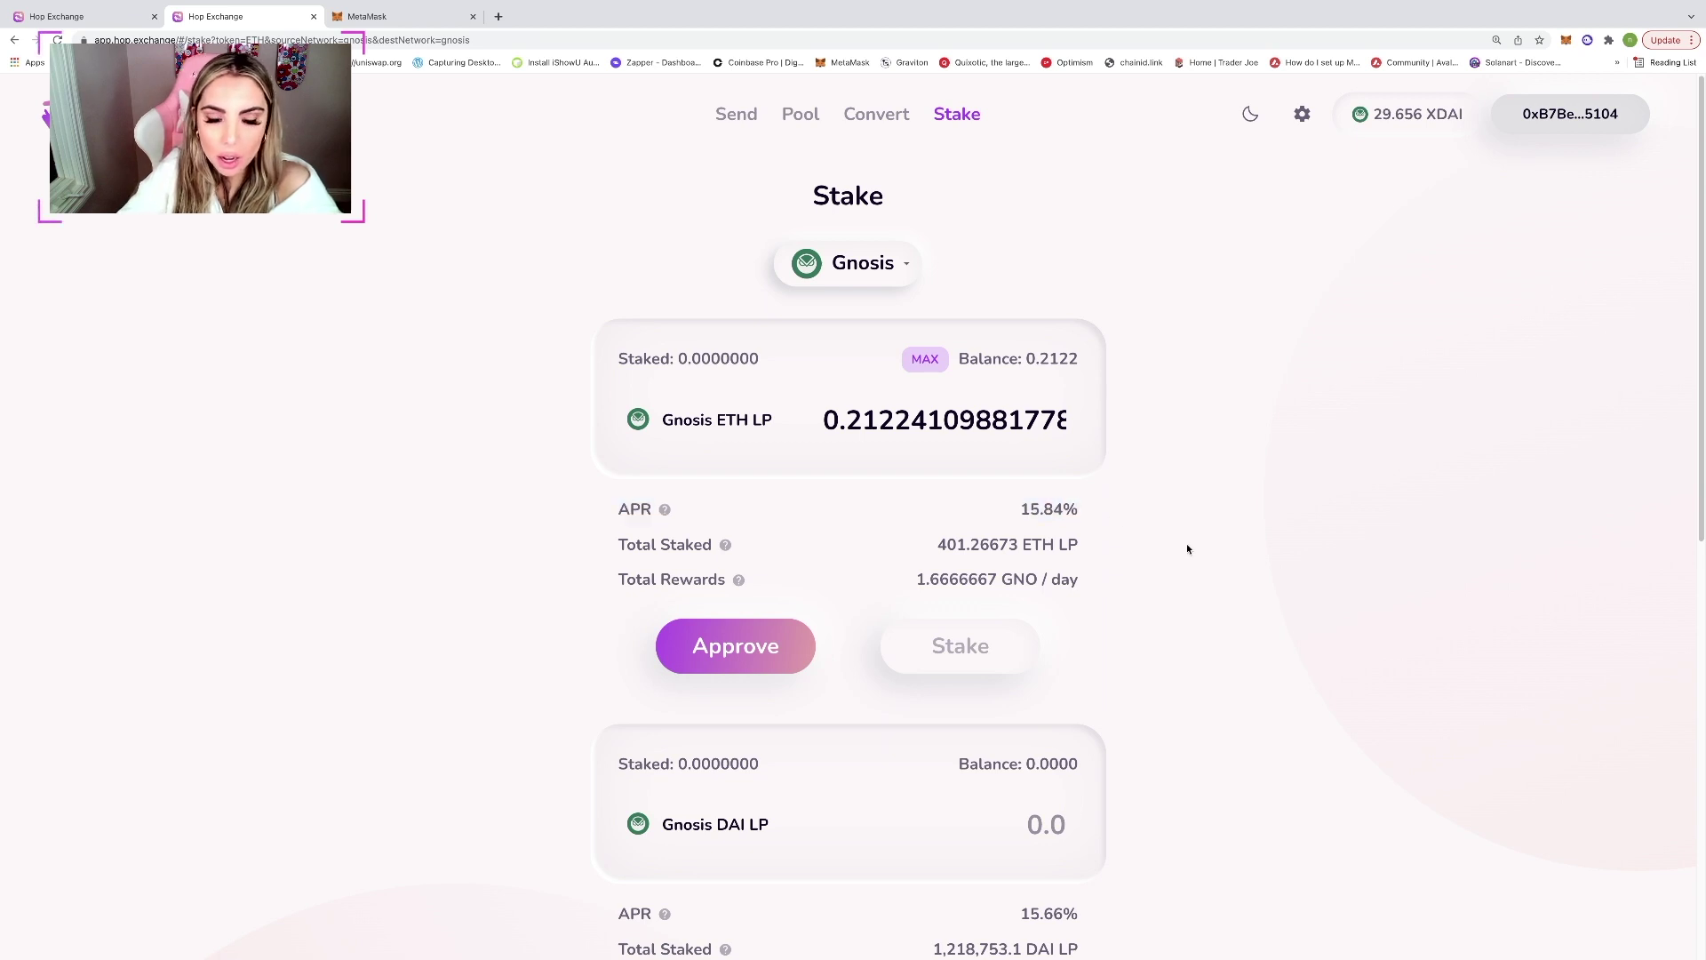
pyautogui.moveTo(916, 578); pyautogui.dragTo(1089, 580)
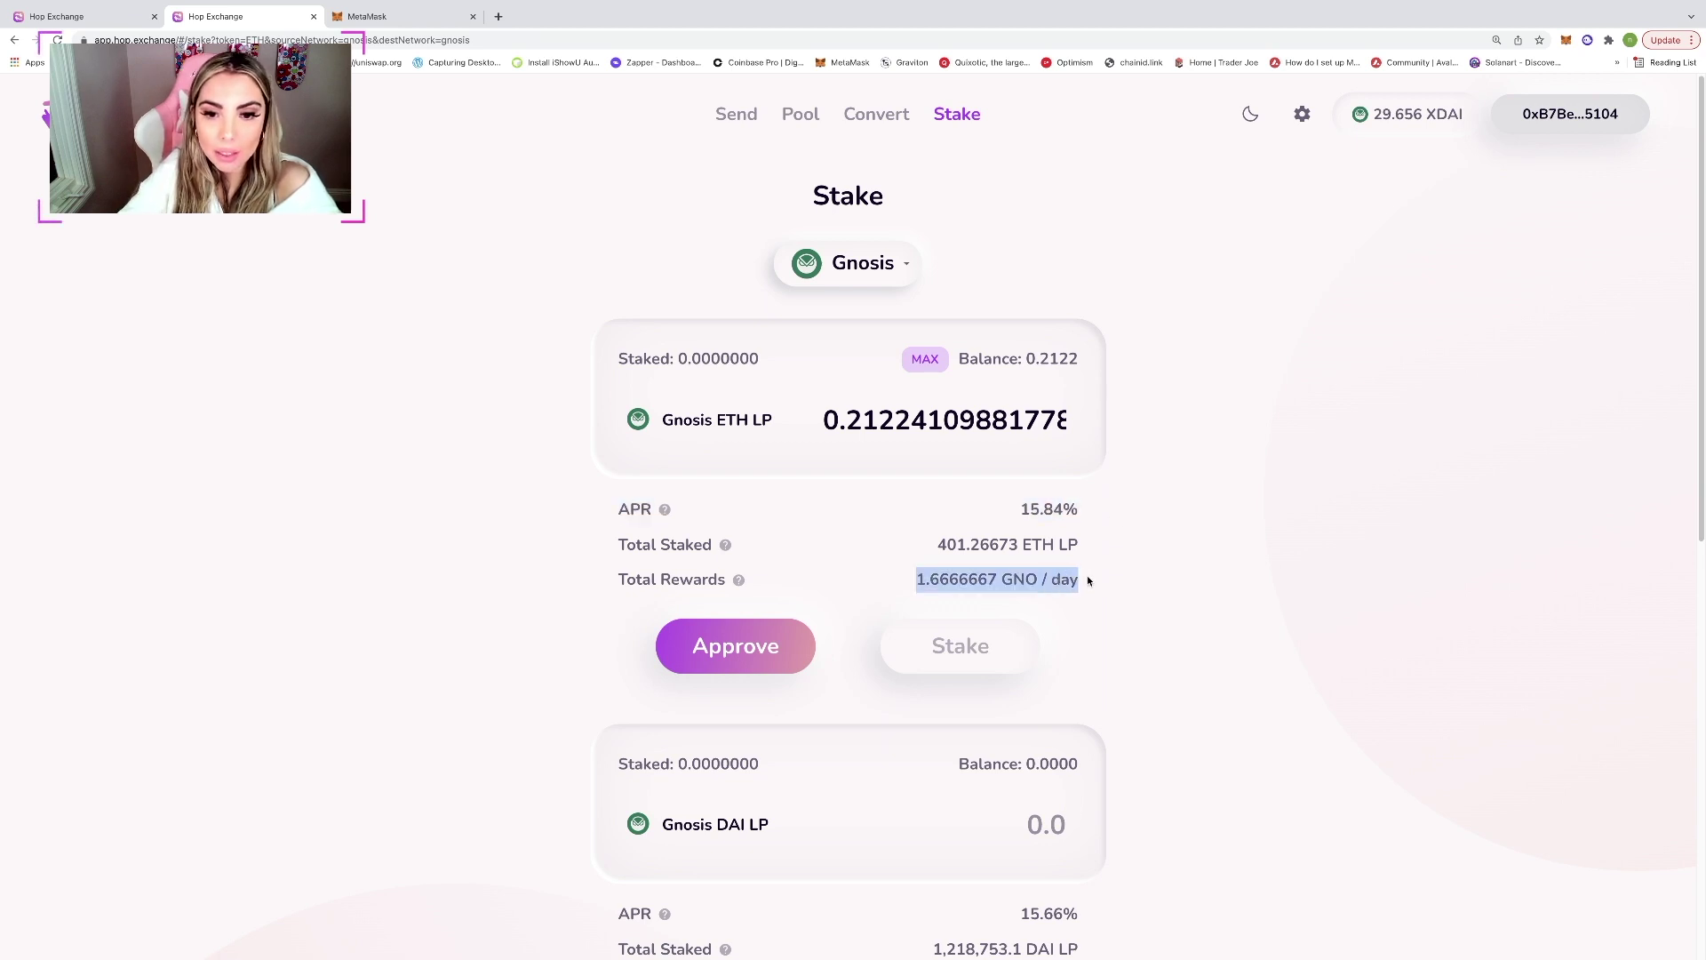
pyautogui.click(1257, 622)
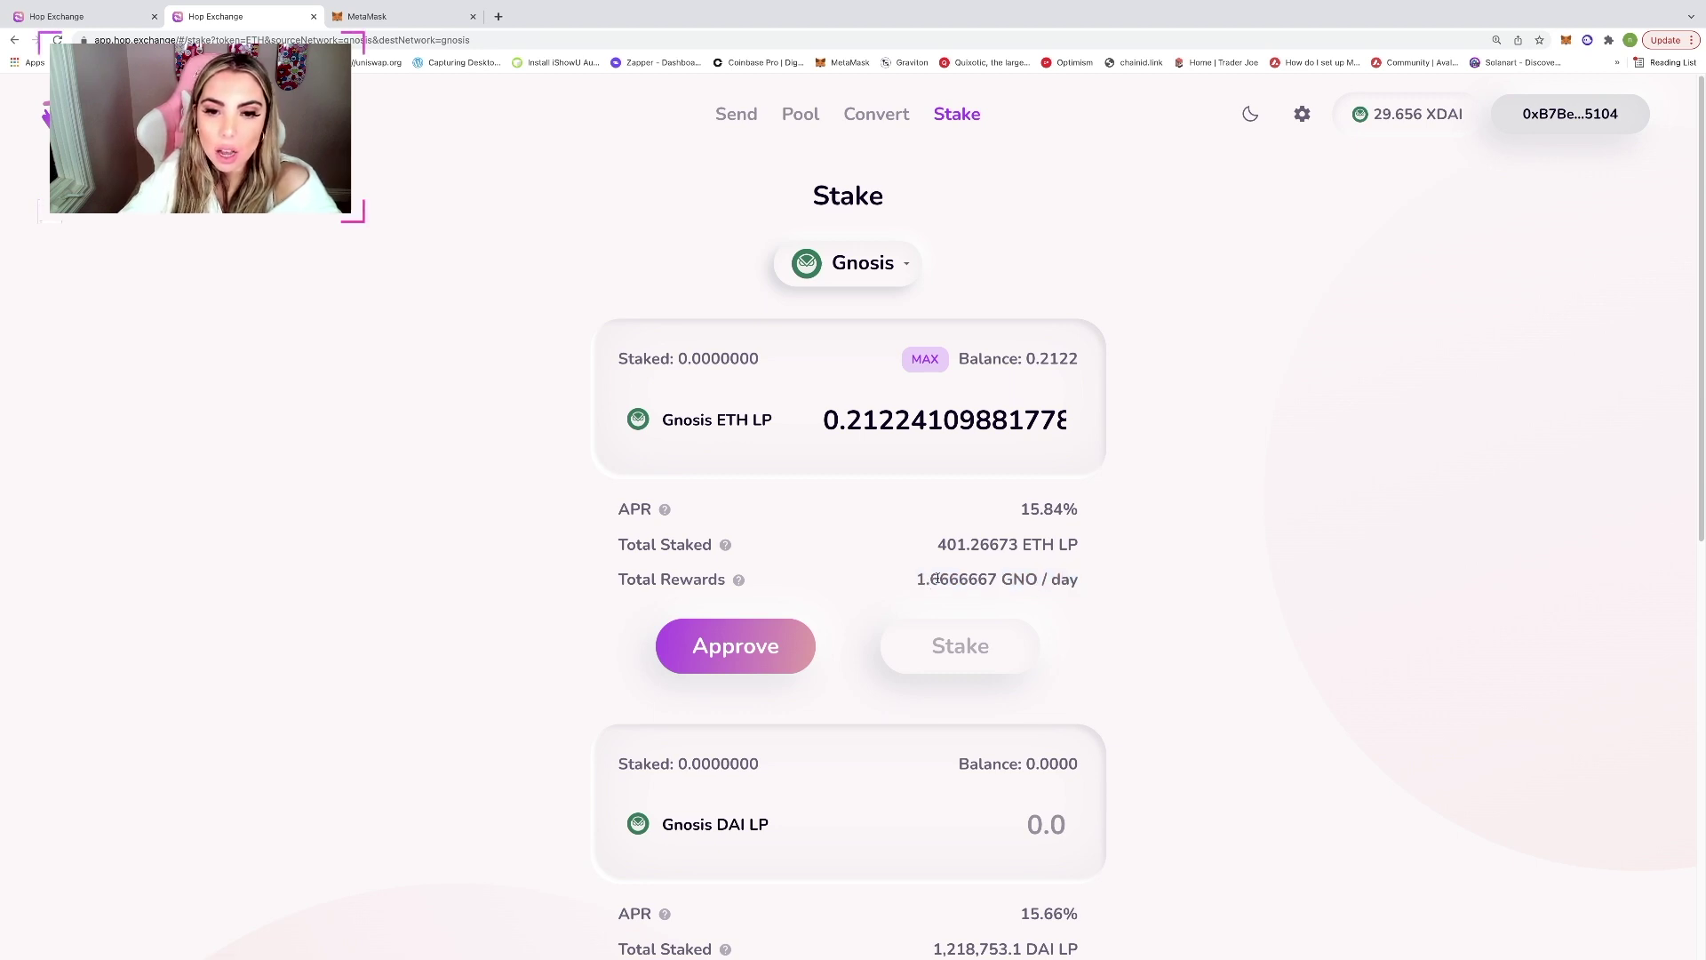
pyautogui.moveTo(935, 579); pyautogui.dragTo(1055, 580)
pyautogui.click(1164, 598)
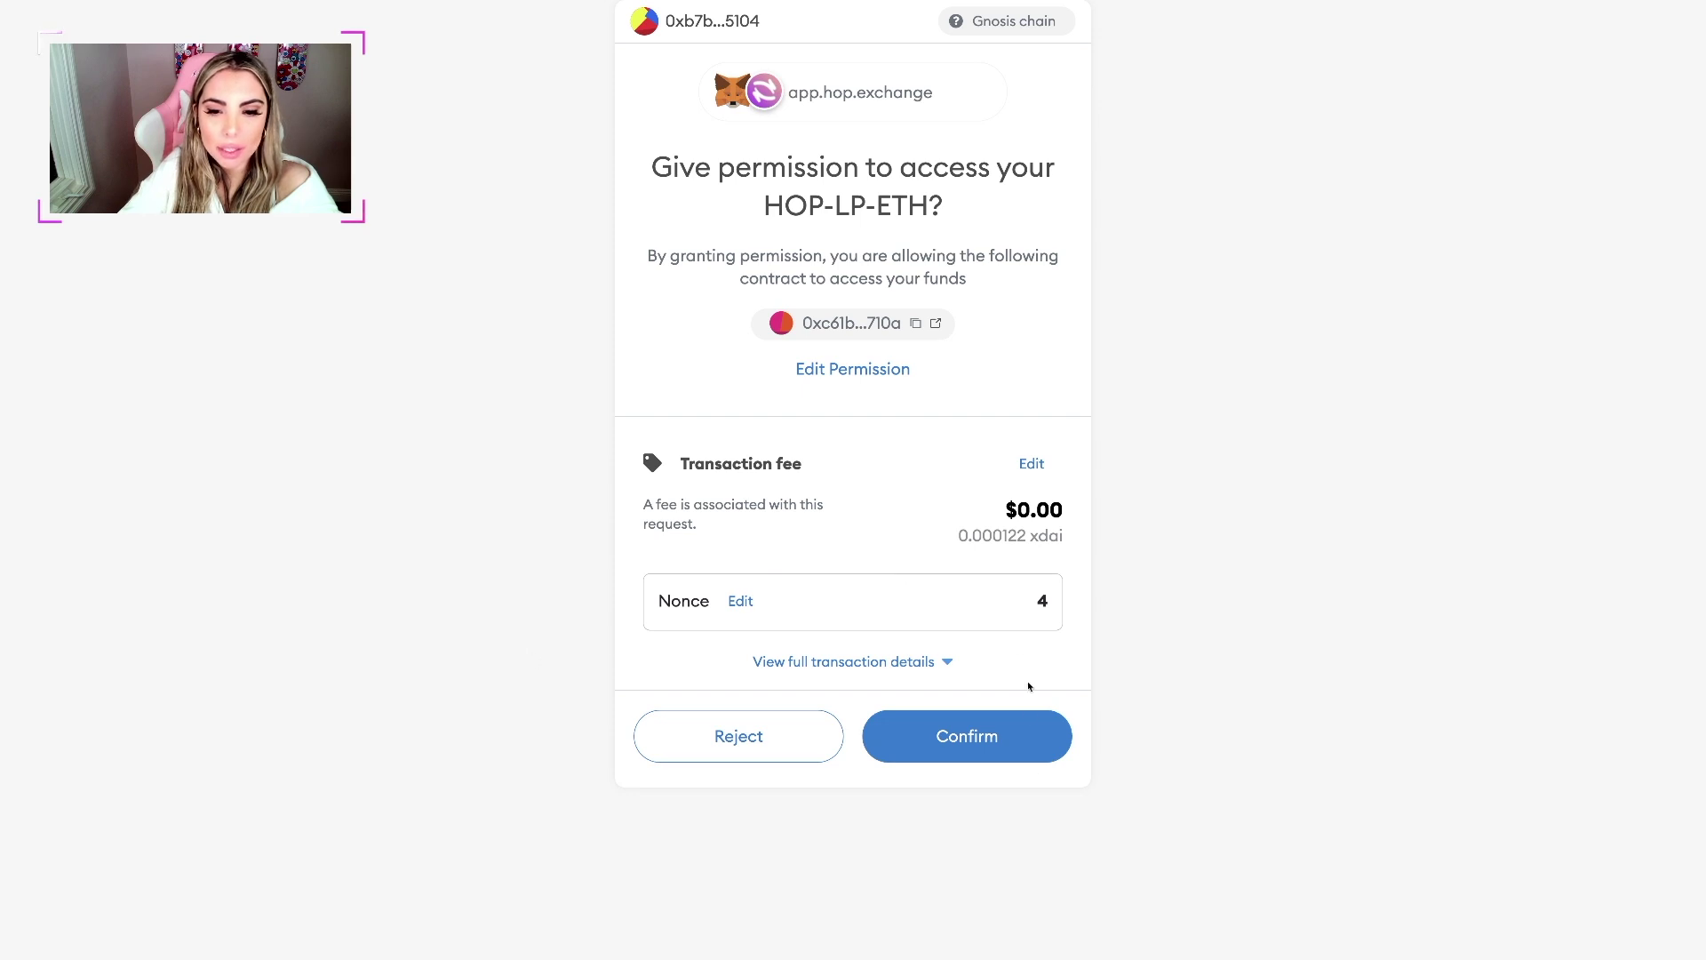
# Step: Approve the HOP-LP-ETH tokens and stake the 0.2122411 Gnosis ETH LP for GNO rewards
pyautogui.click(997, 738)
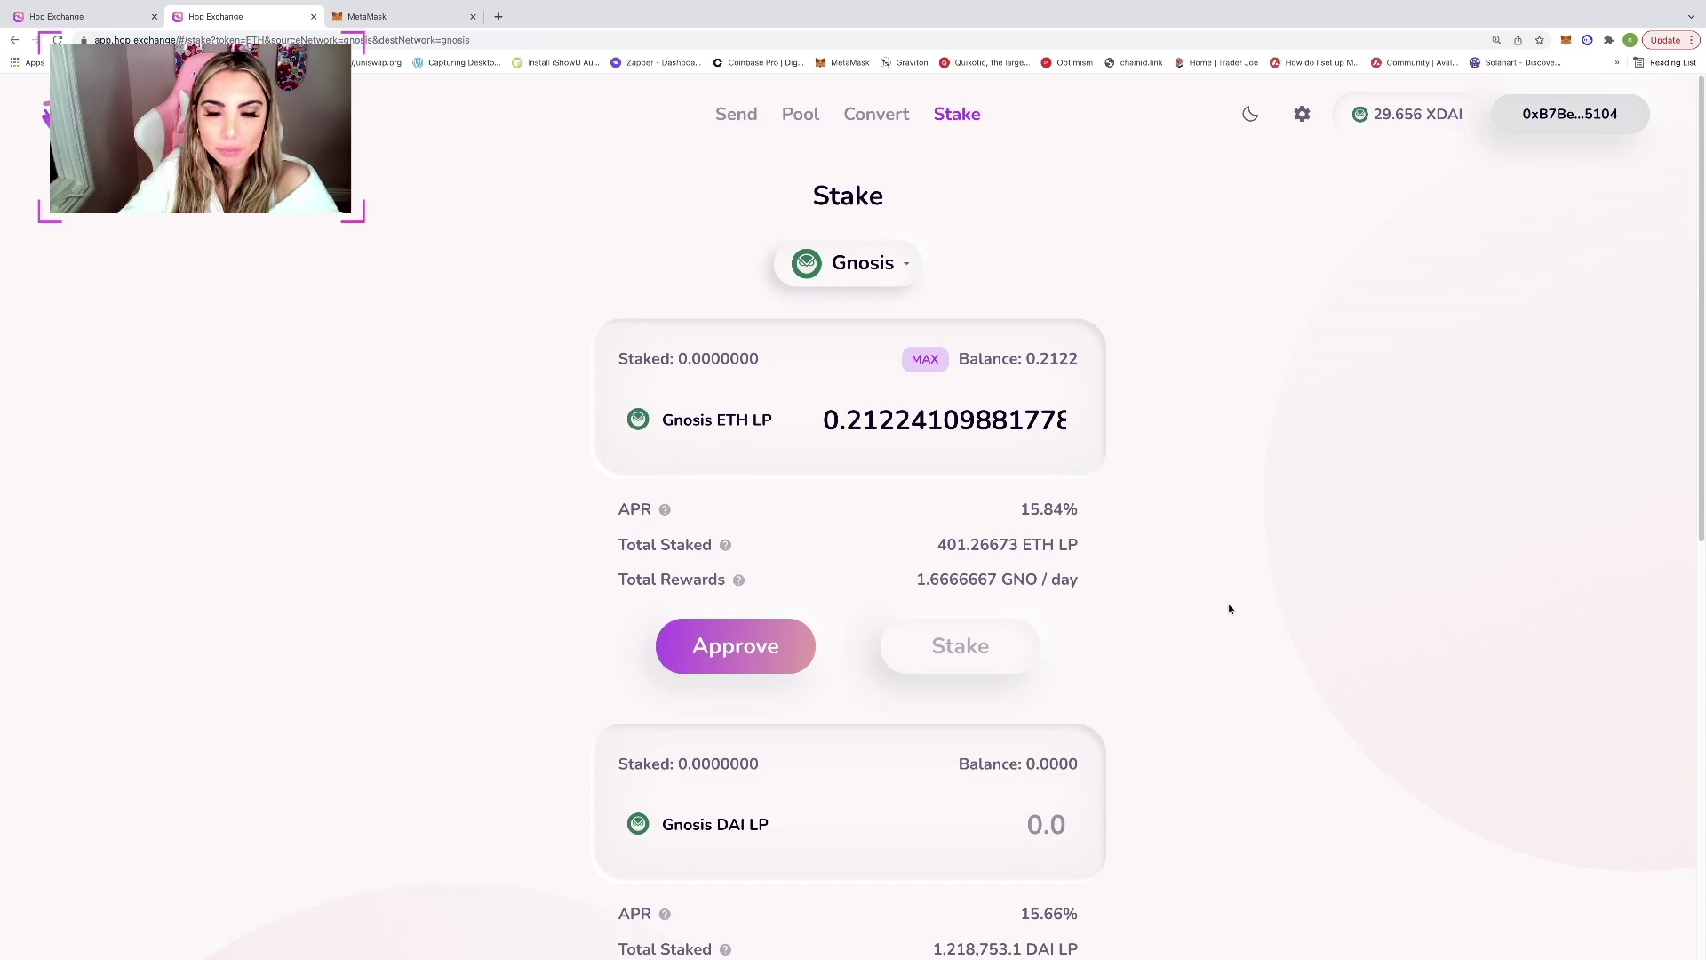
pyautogui.click(772, 665)
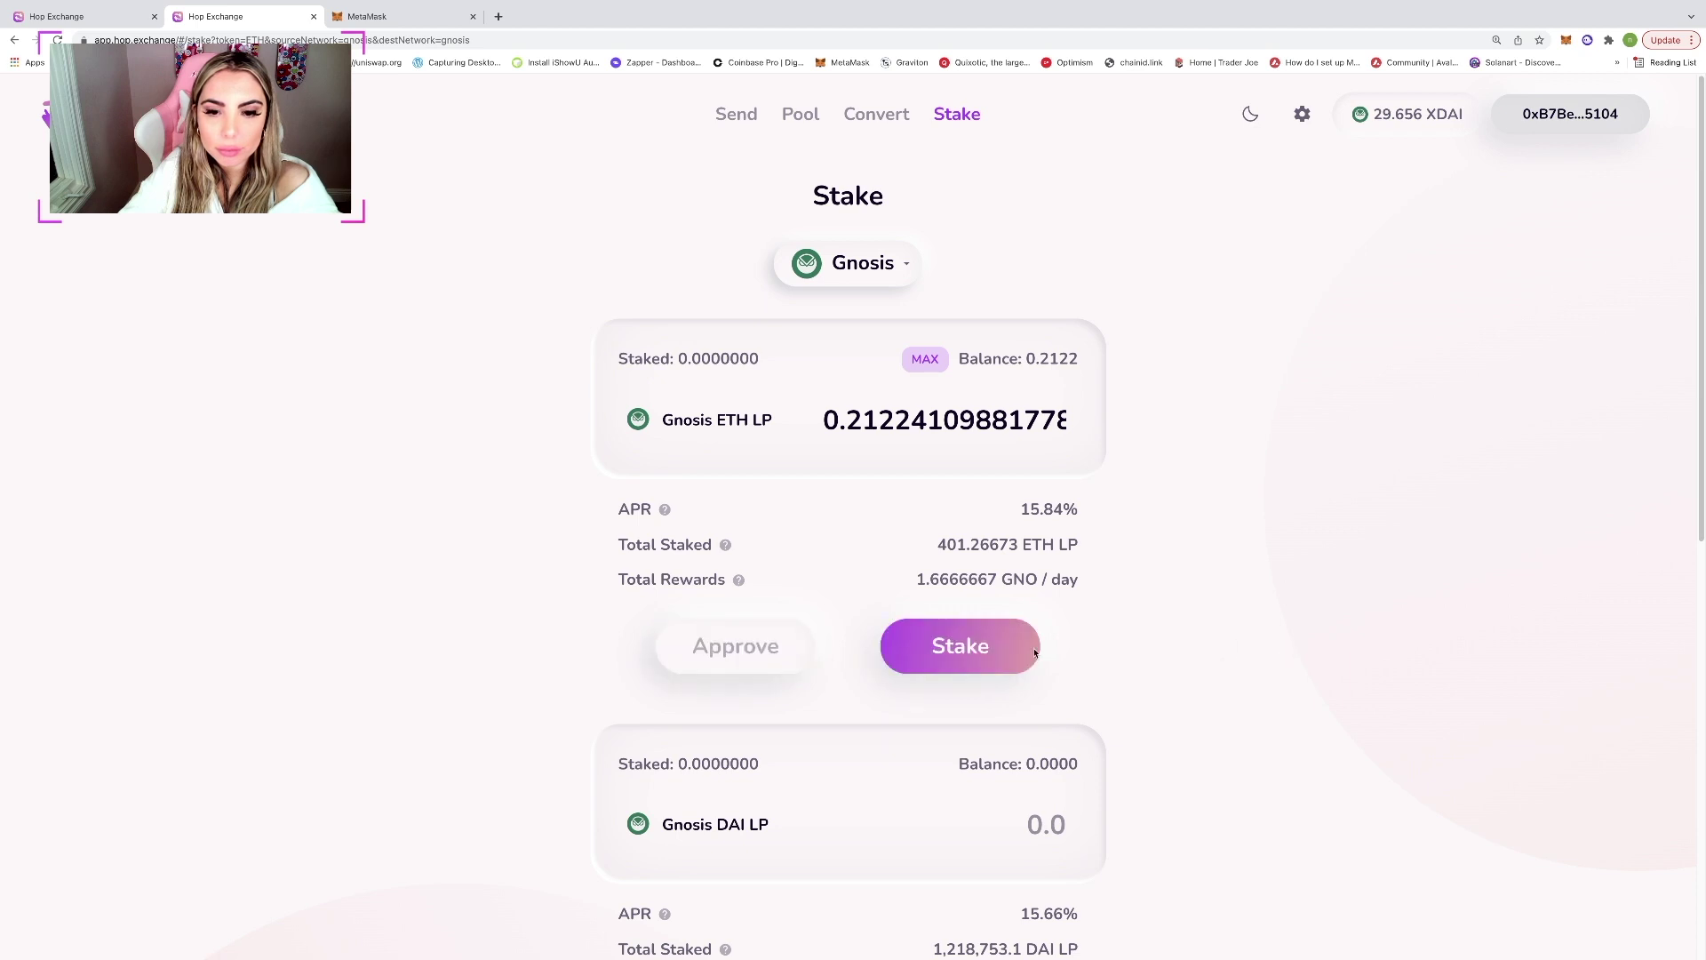
pyautogui.click(1023, 656)
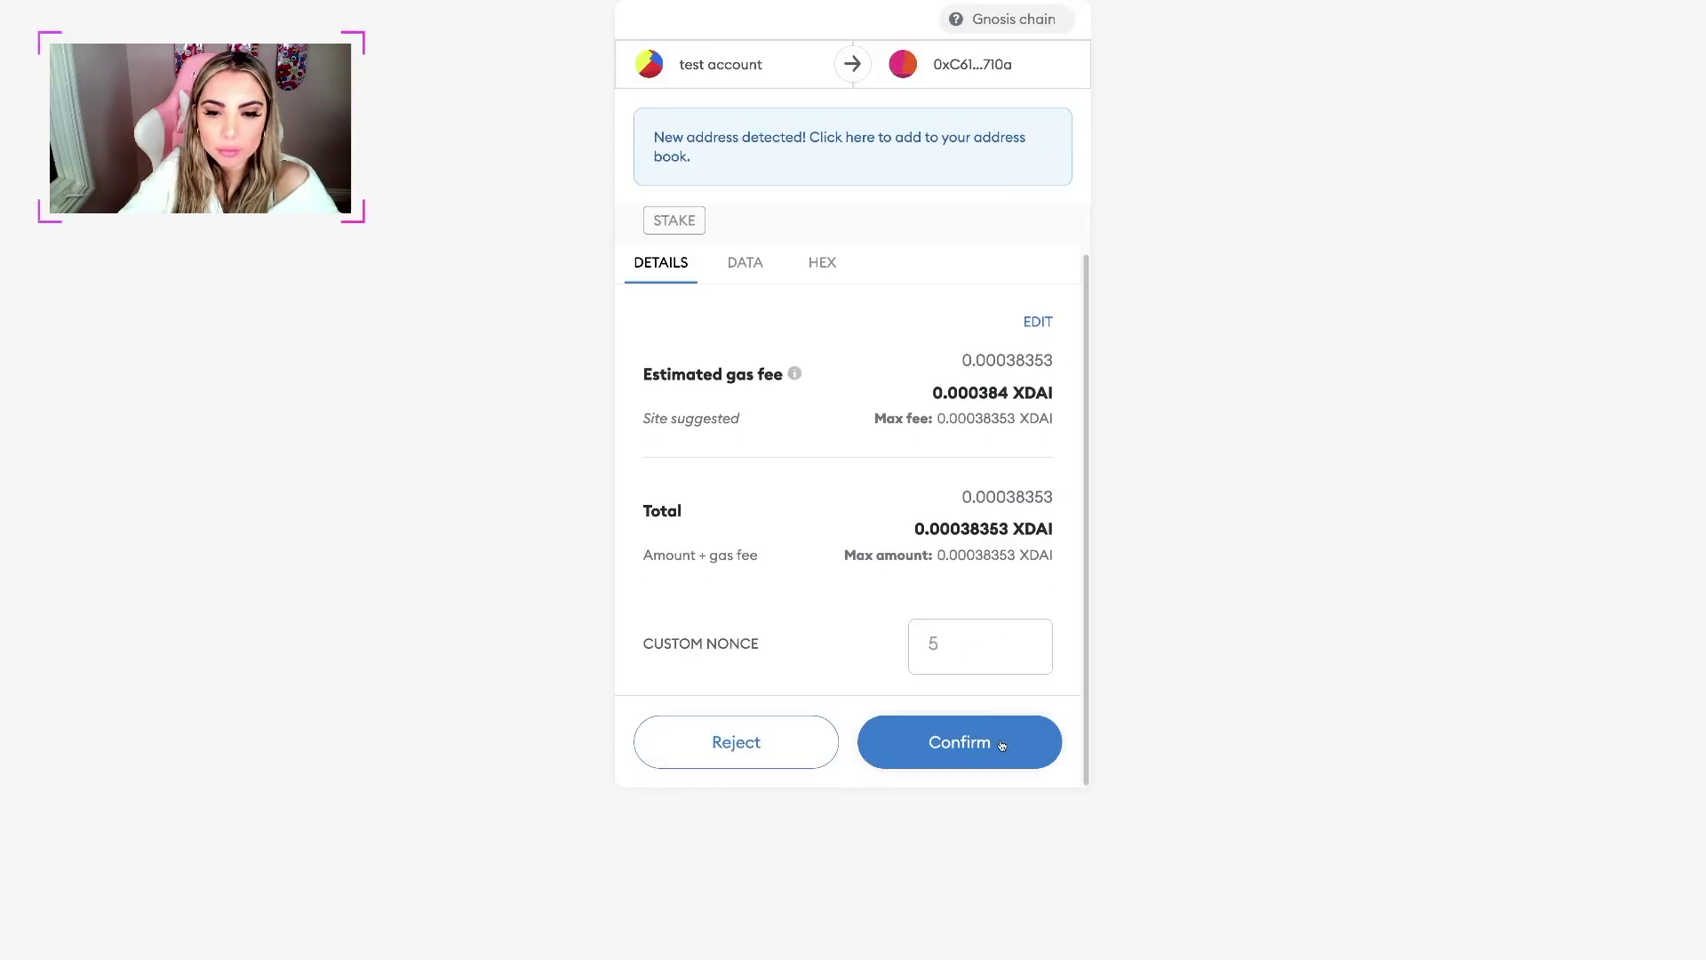
pyautogui.click(1004, 743)
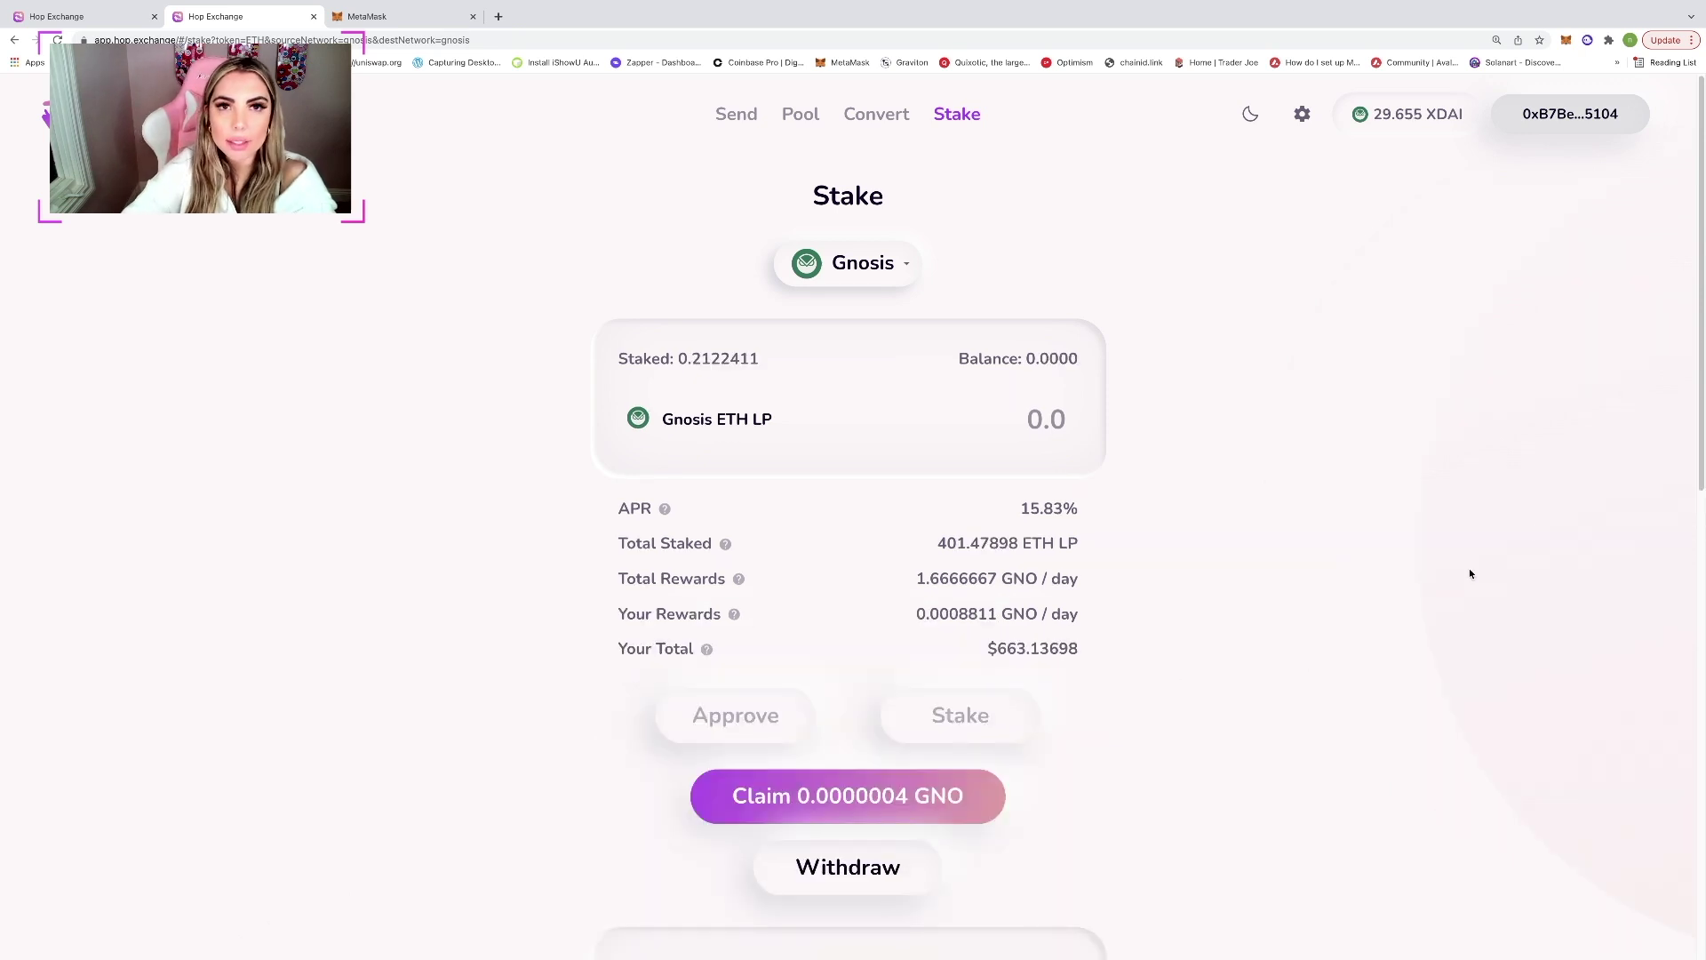
# Step: Start a send of 10 ETH from Optimism to Arbitrum
pyautogui.click(736, 115)
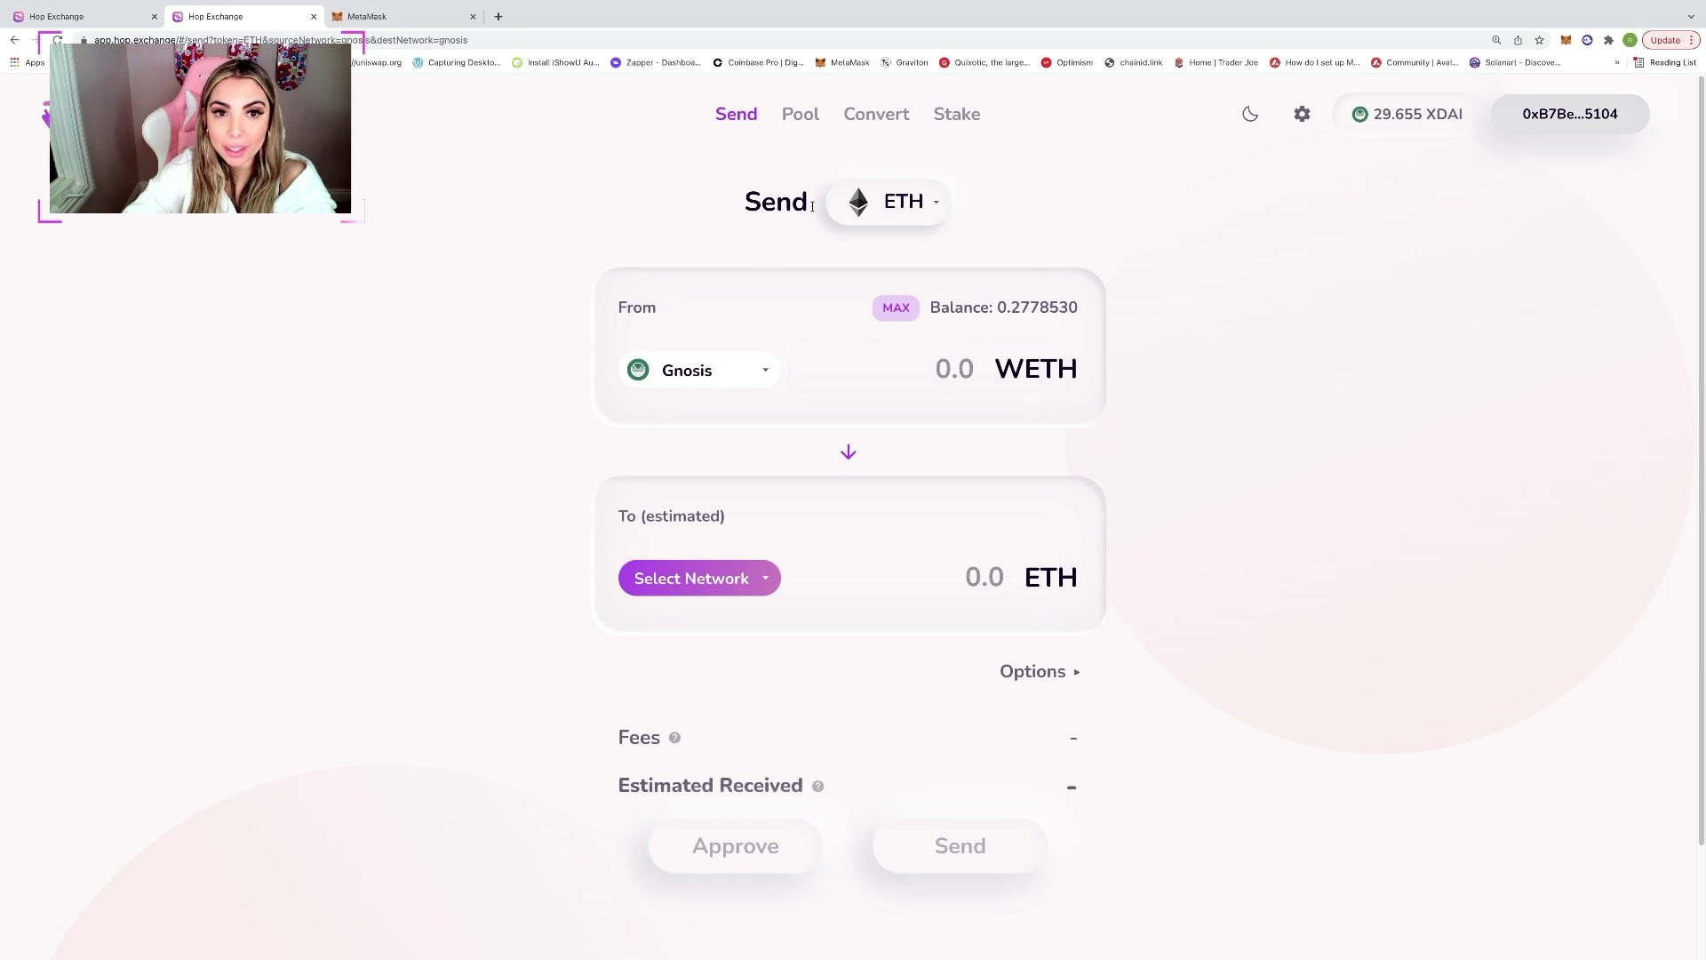
pyautogui.click(736, 371)
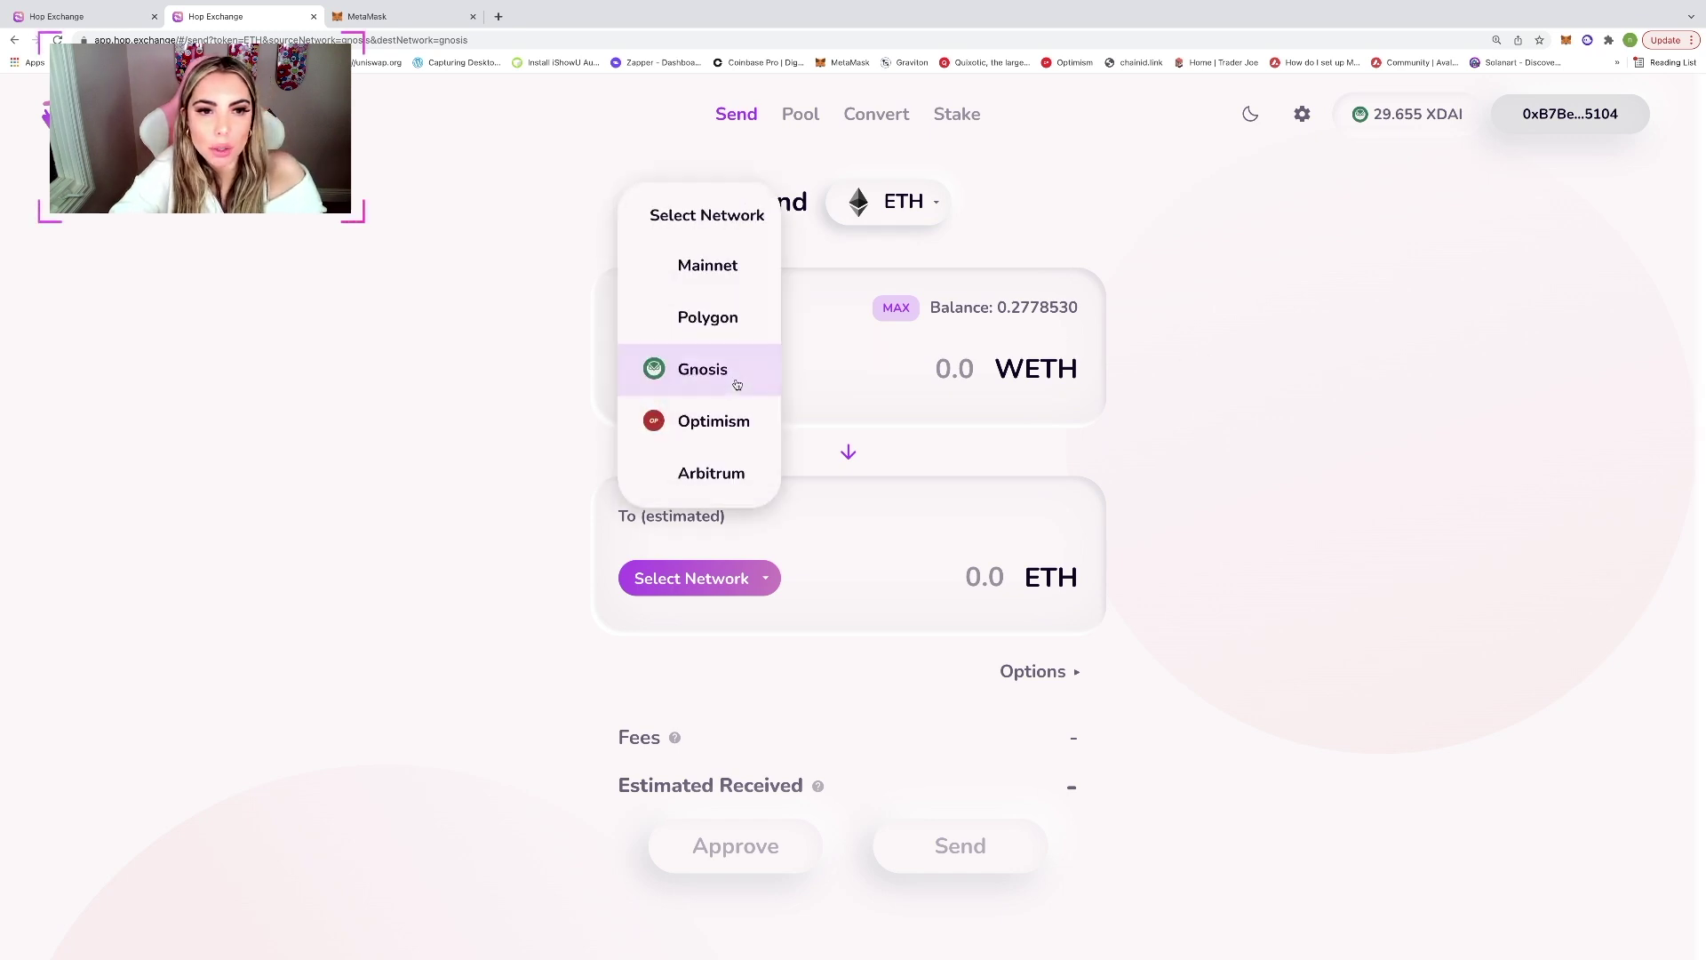
pyautogui.click(736, 424)
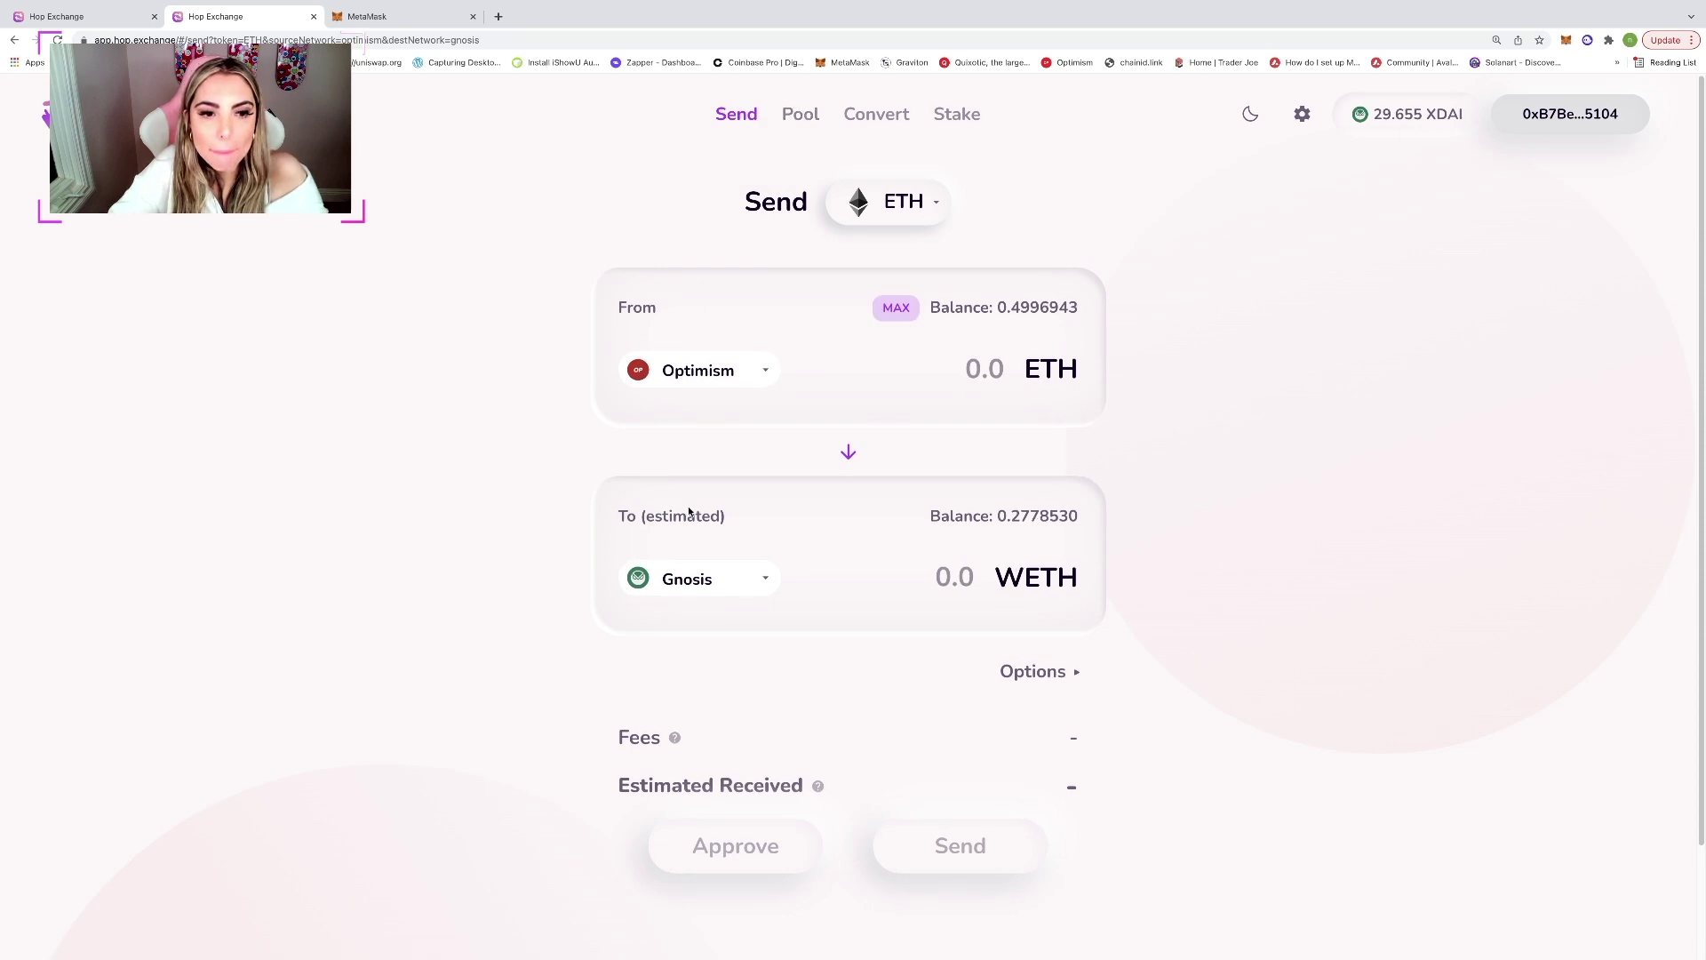
pyautogui.click(709, 590)
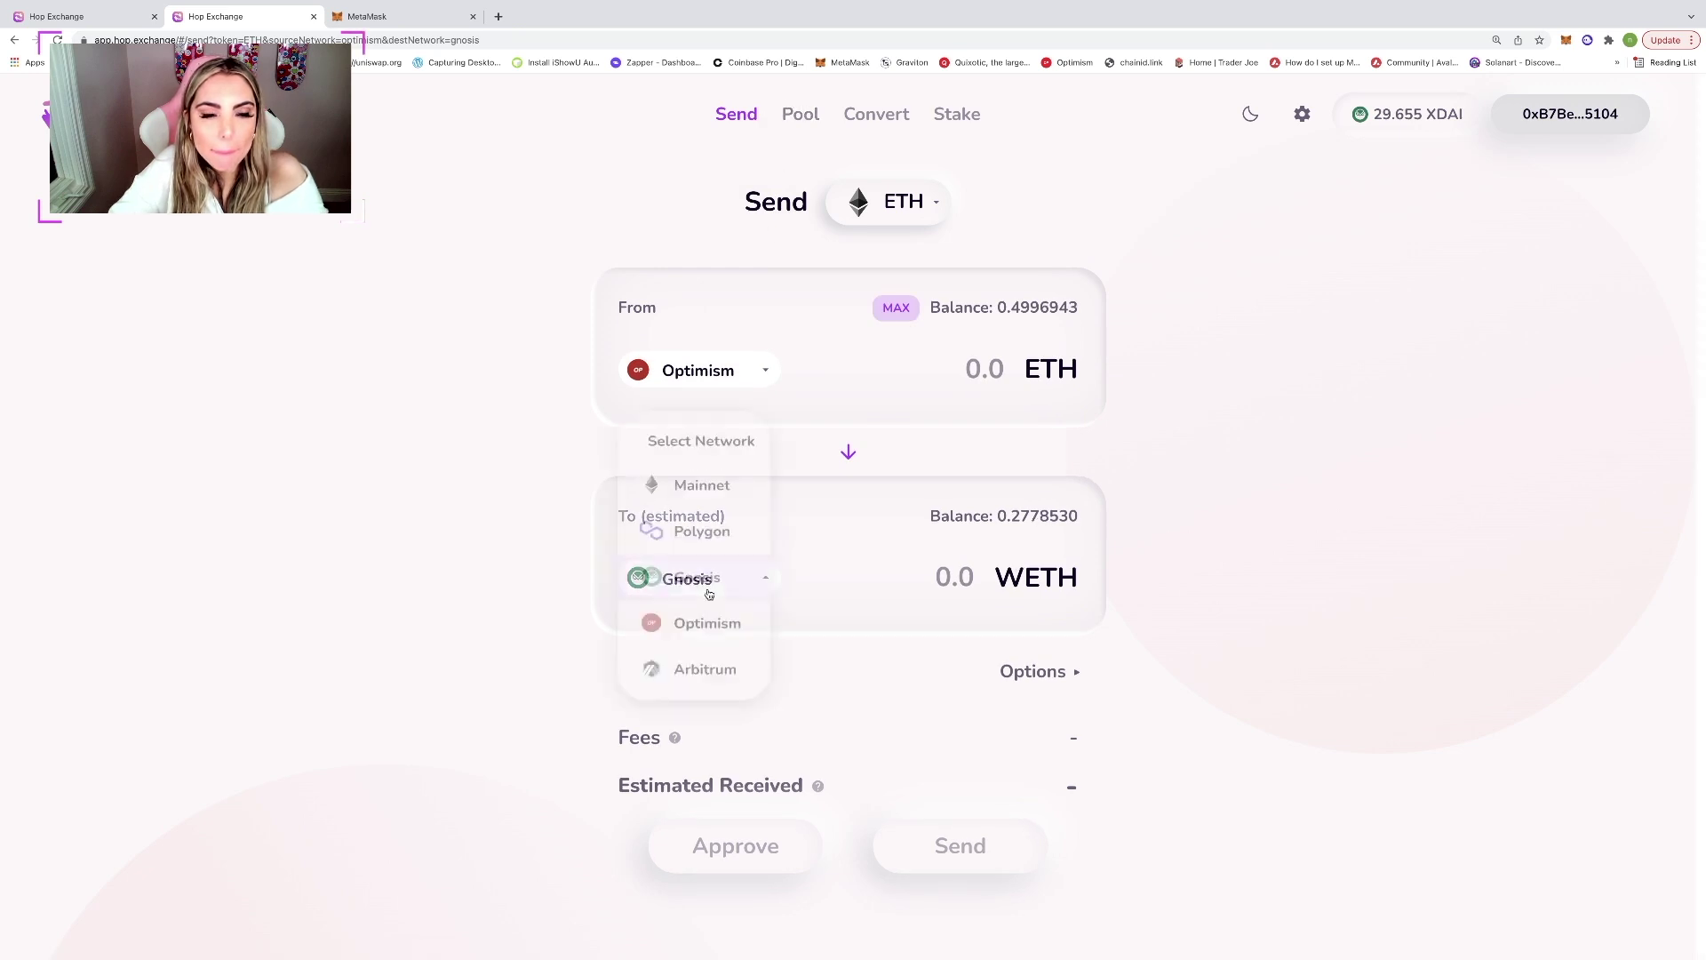
pyautogui.click(716, 672)
pyautogui.click(991, 359)
pyautogui.write('10')
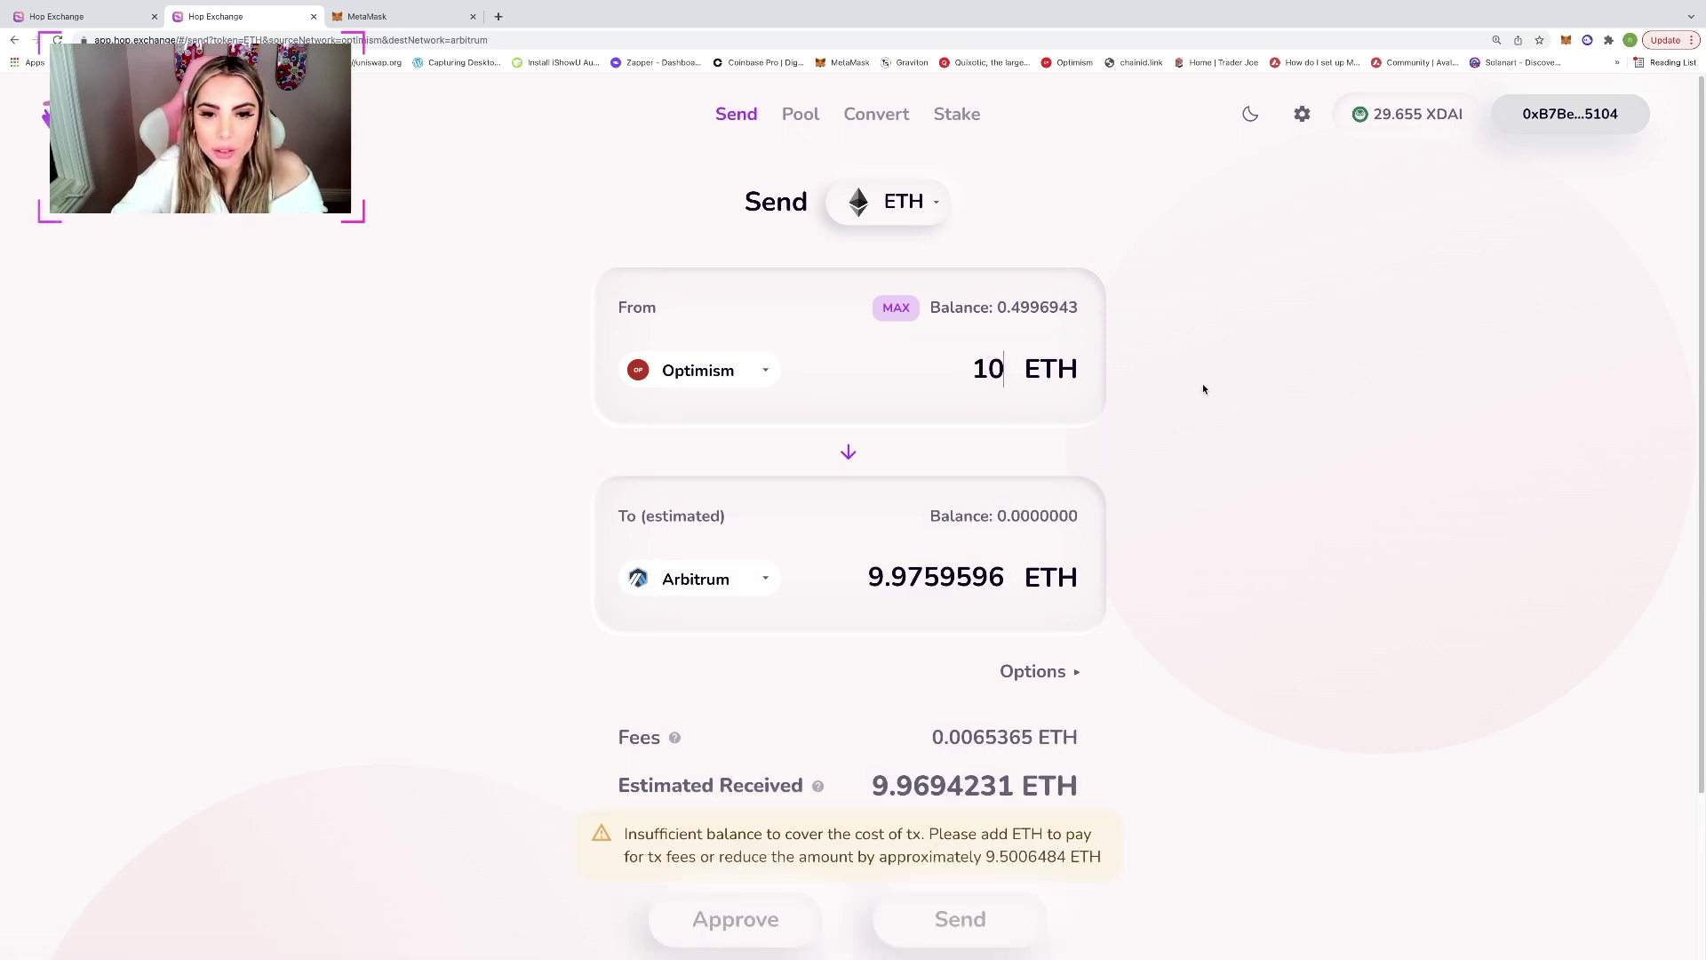
# Step: Reverse the route so the ETH goes from Arbitrum to Optimism
pyautogui.click(847, 452)
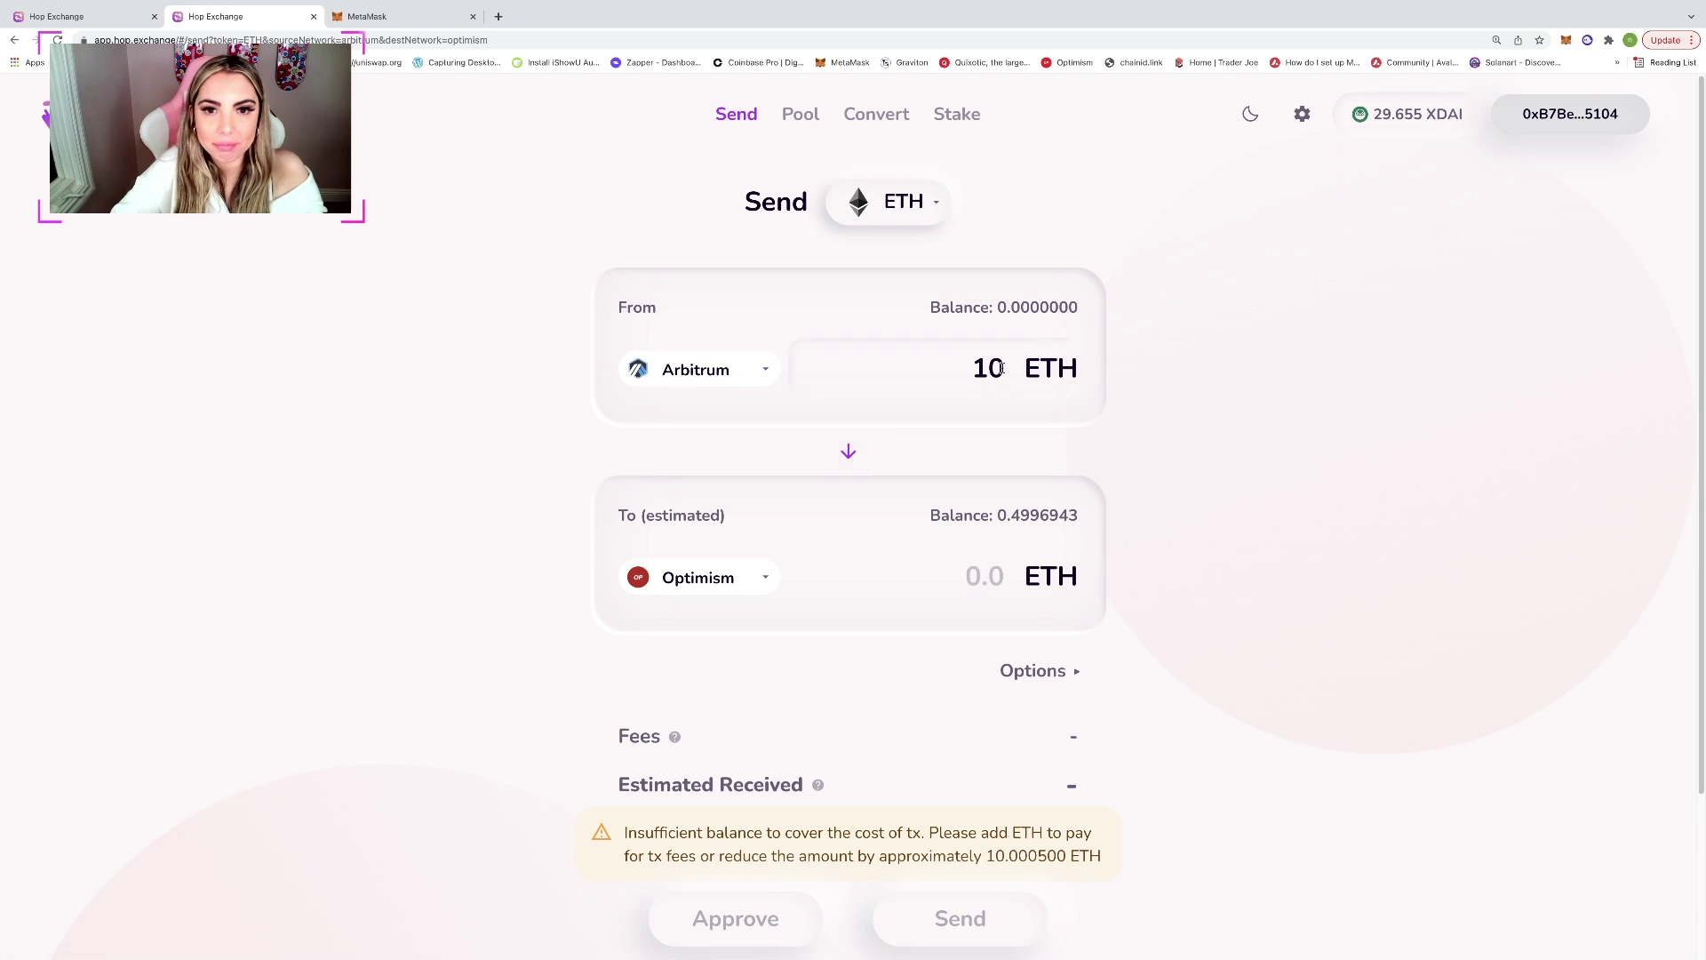
pyautogui.click(686, 374)
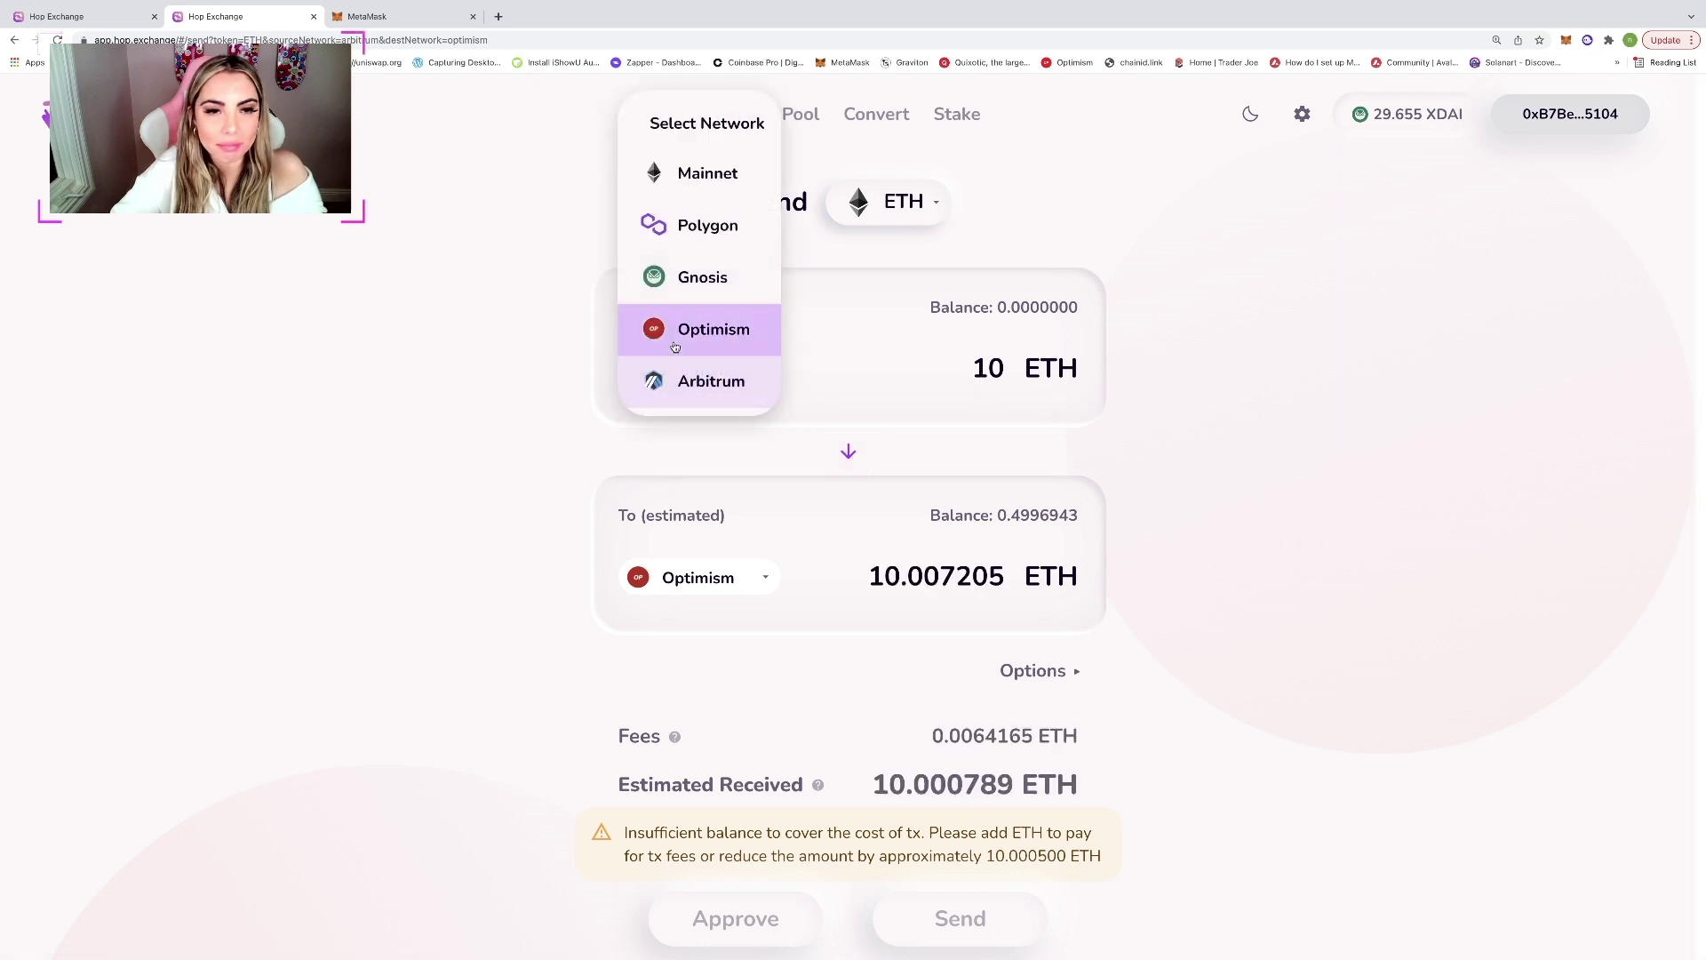
pyautogui.click(675, 347)
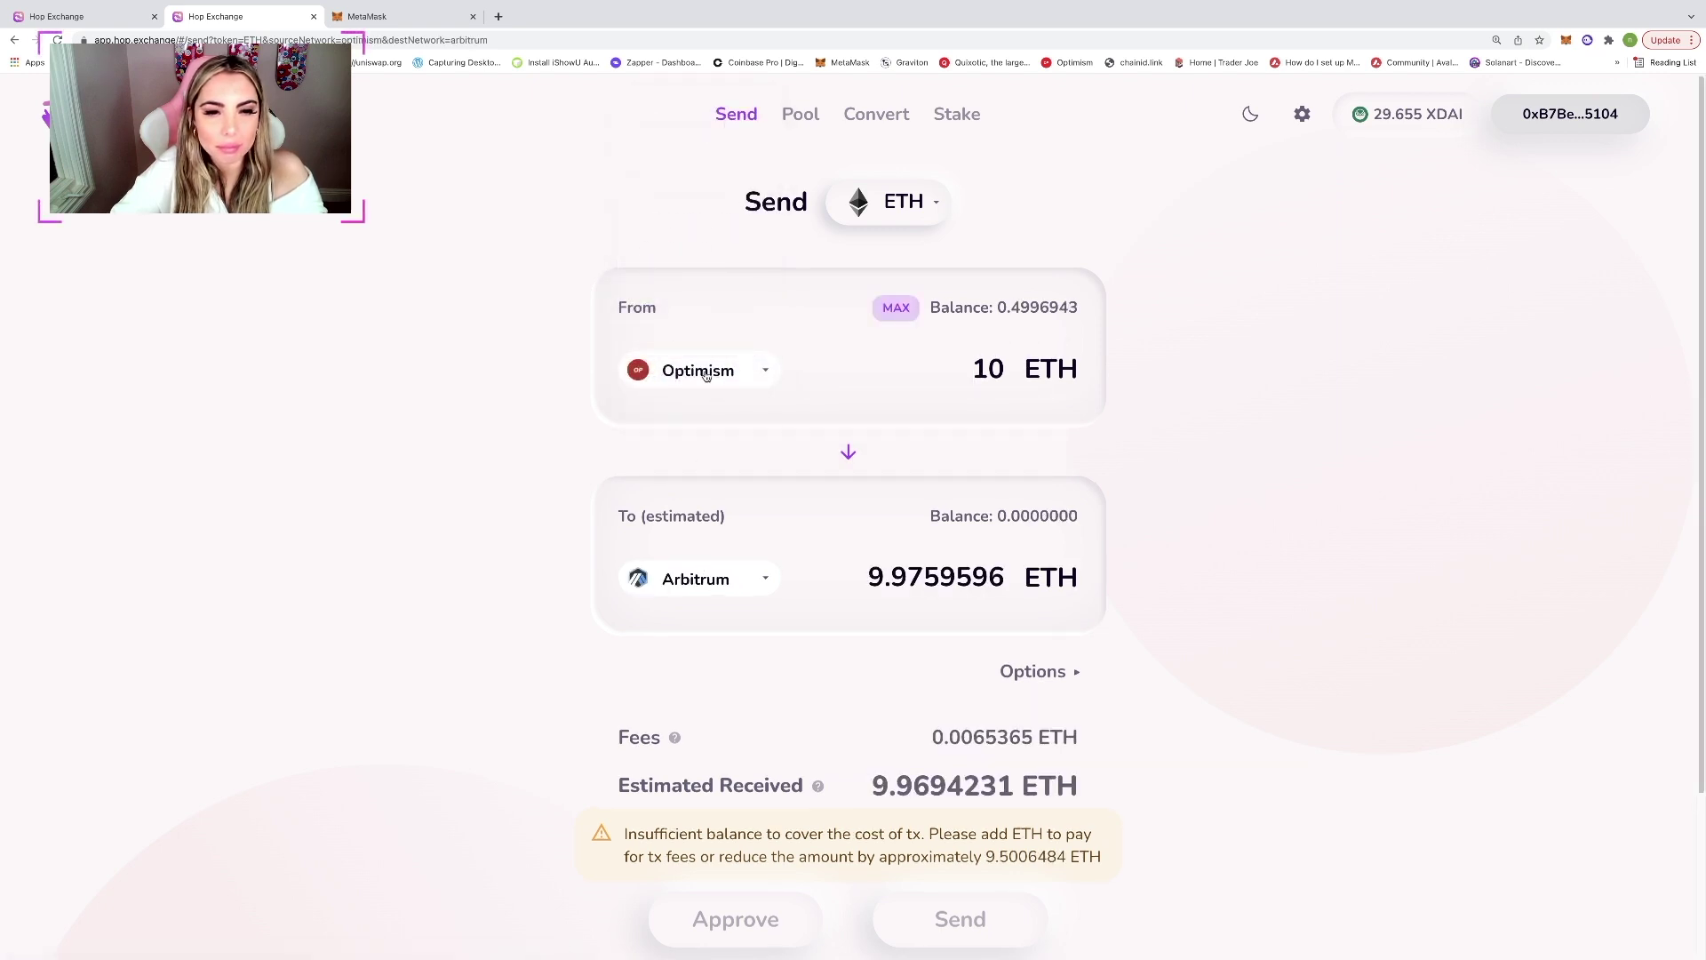
pyautogui.click(707, 373)
pyautogui.click(690, 415)
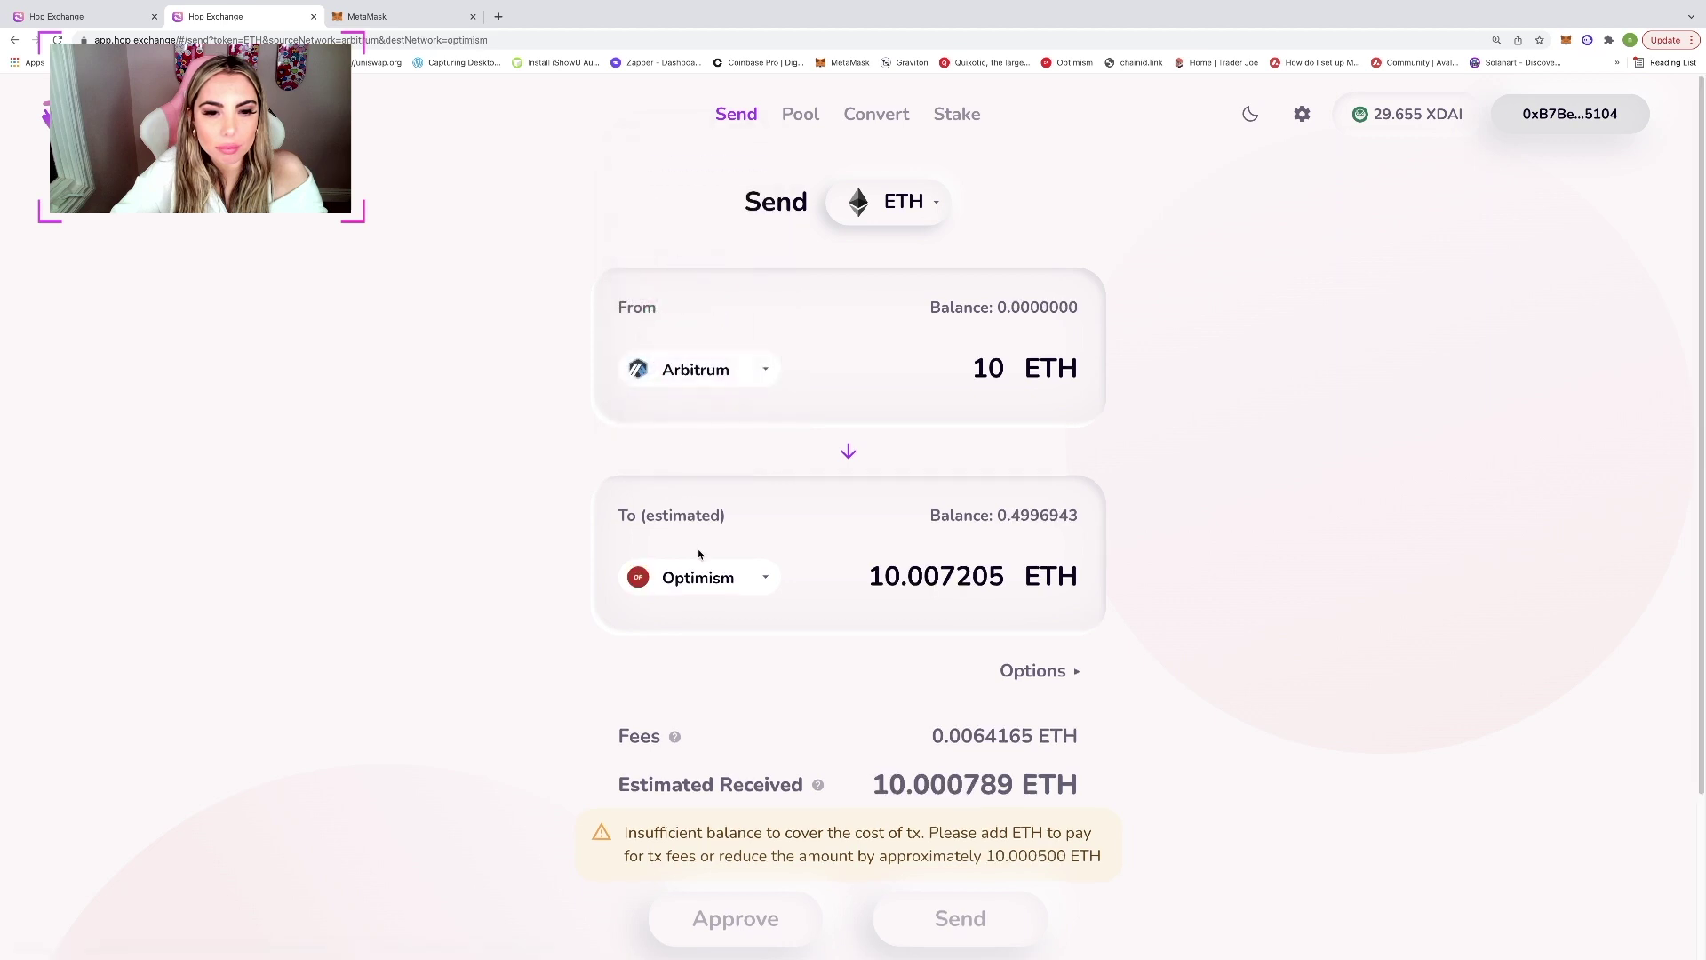
pyautogui.click(988, 369)
# Step: Change the send amount to 40 ETH and check the 39.999282 ETH estimated received
pyautogui.press('BackSpace')
pyautogui.write('4')
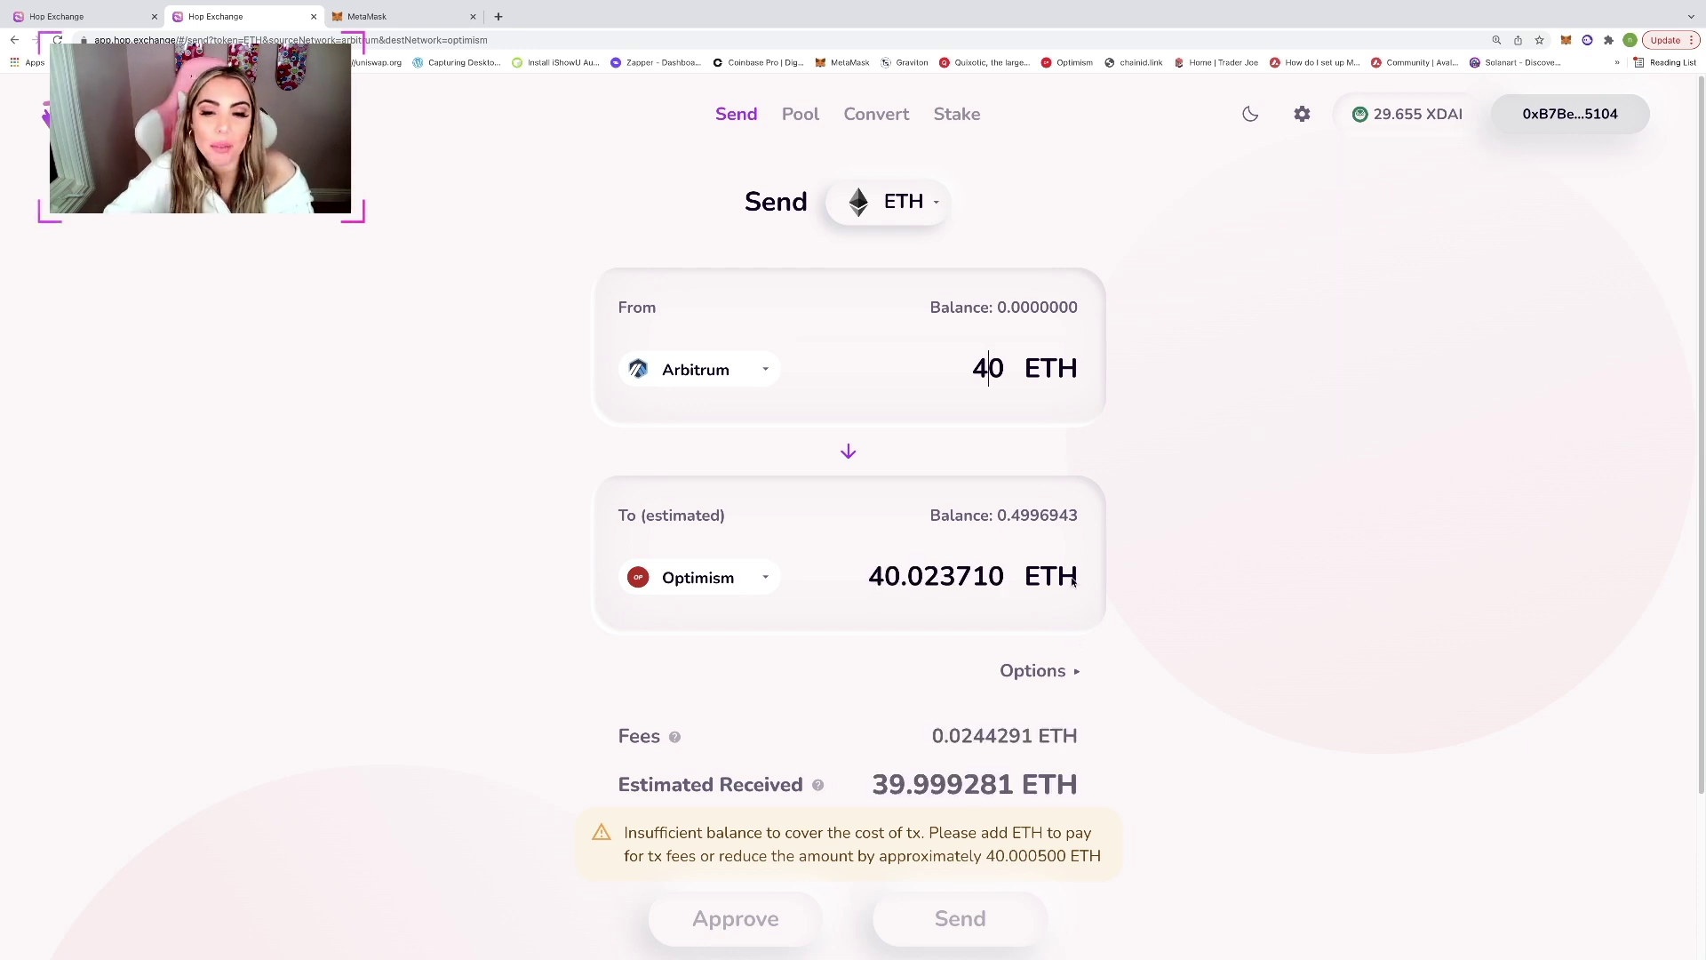
pyautogui.moveTo(887, 575); pyautogui.dragTo(1005, 578)
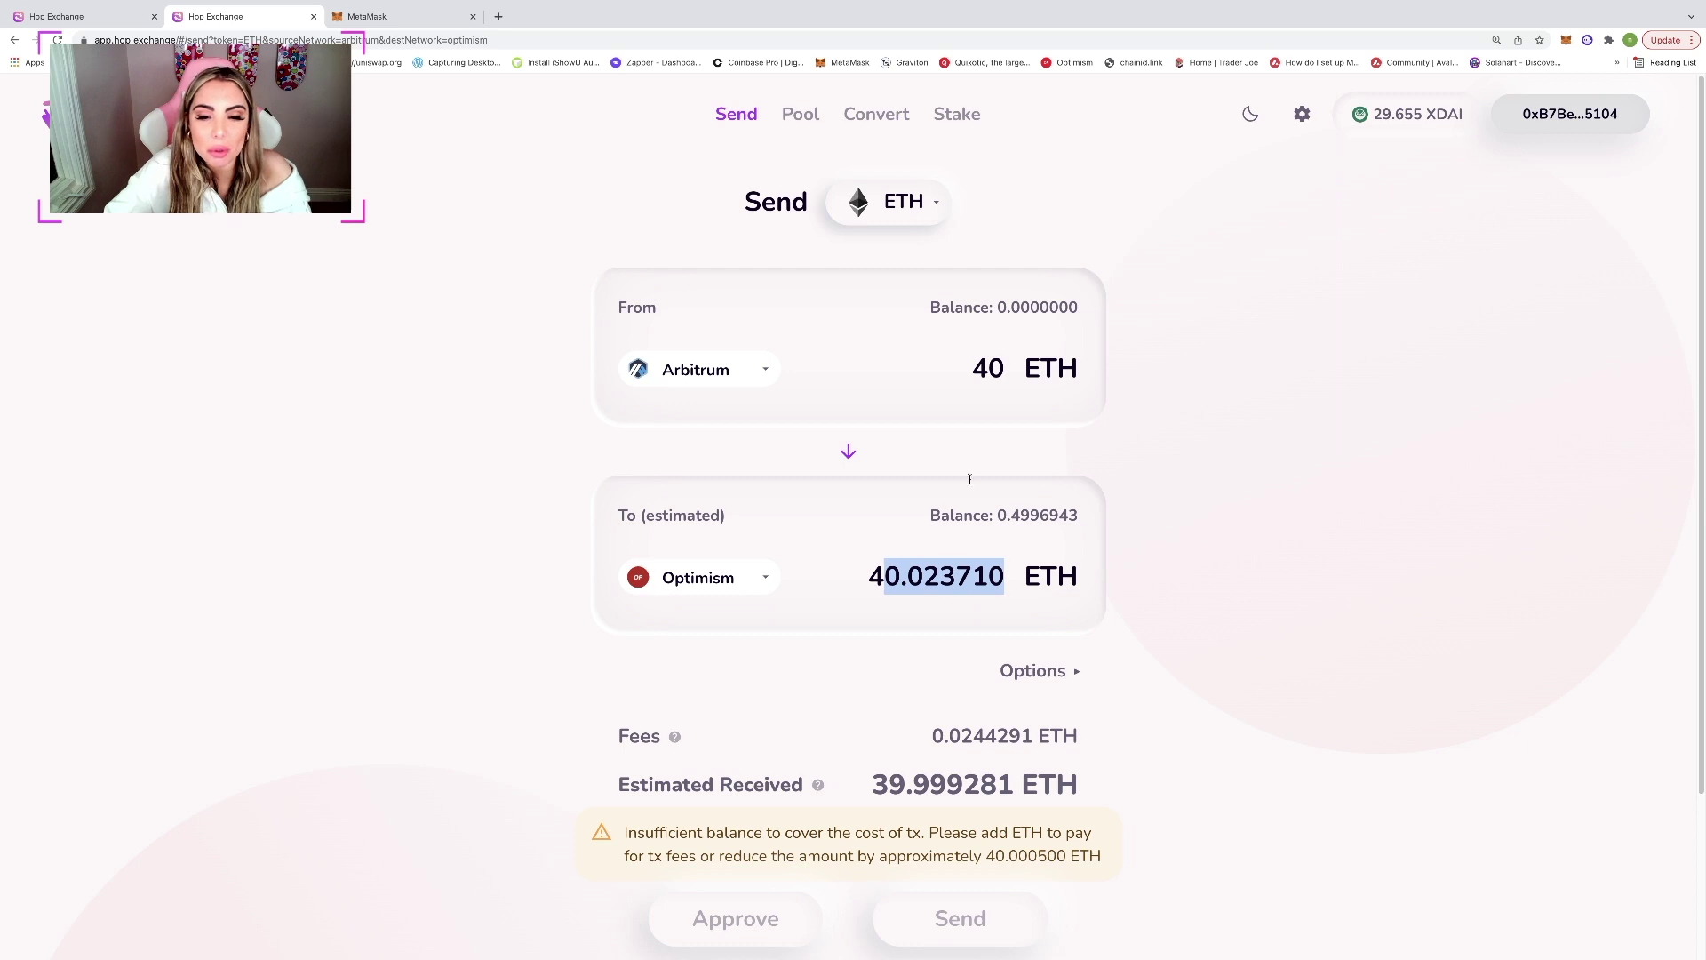
pyautogui.click(1443, 601)
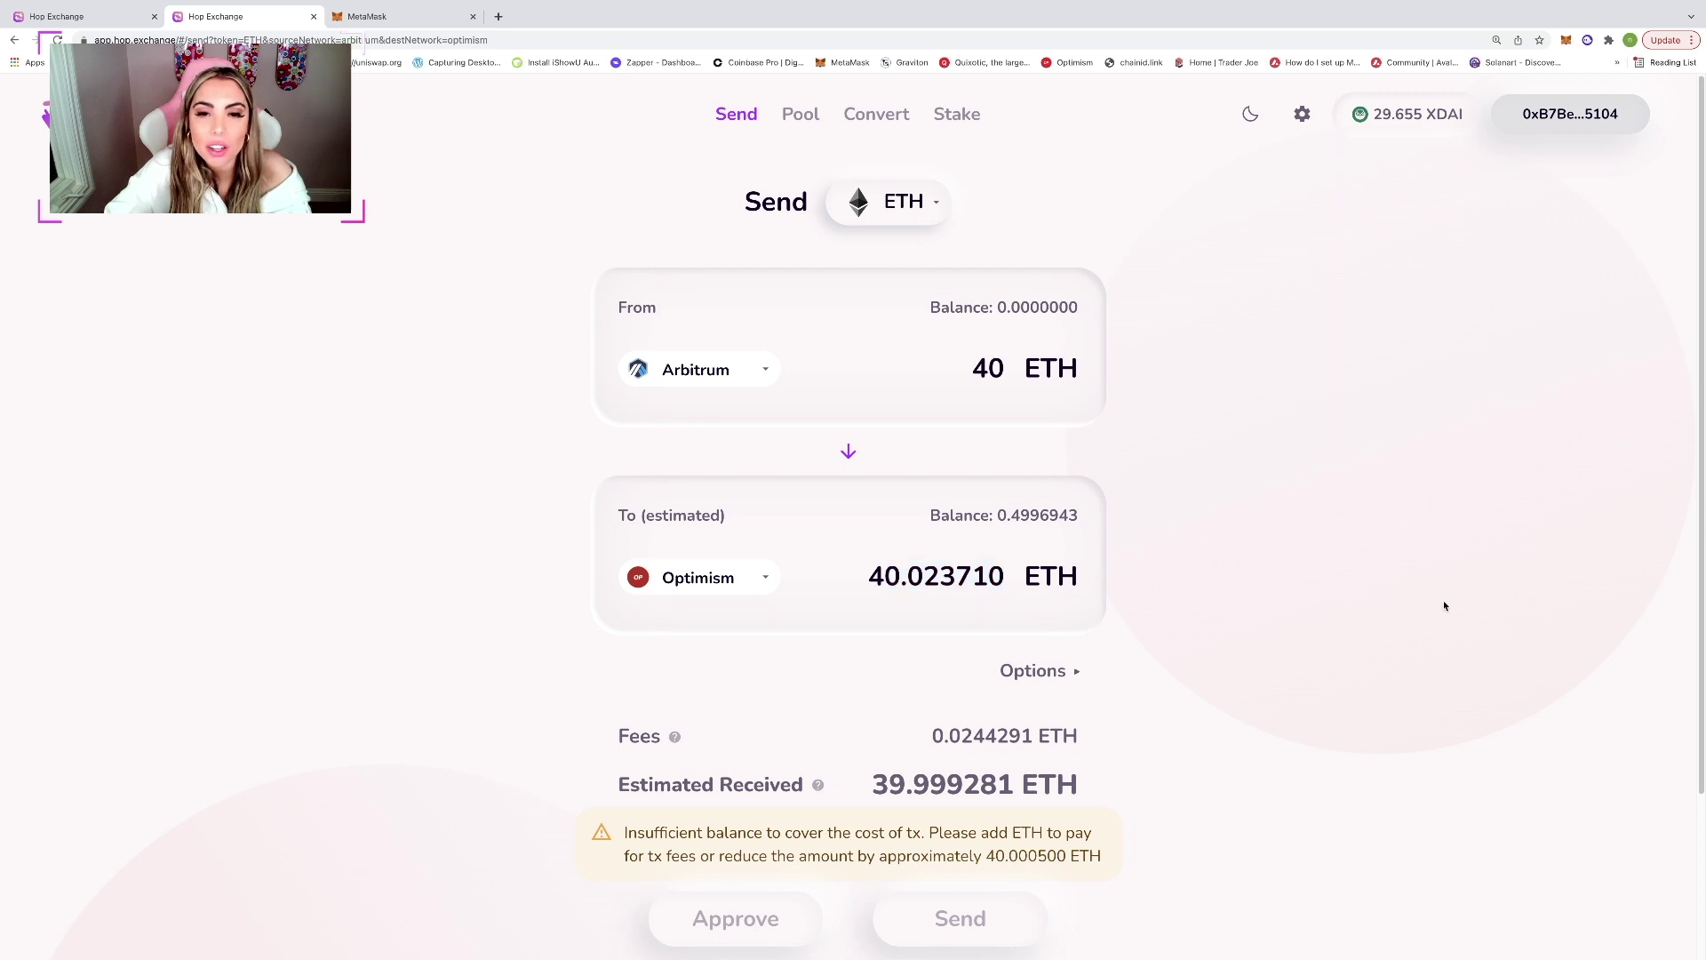
pyautogui.doubleClick(933, 369)
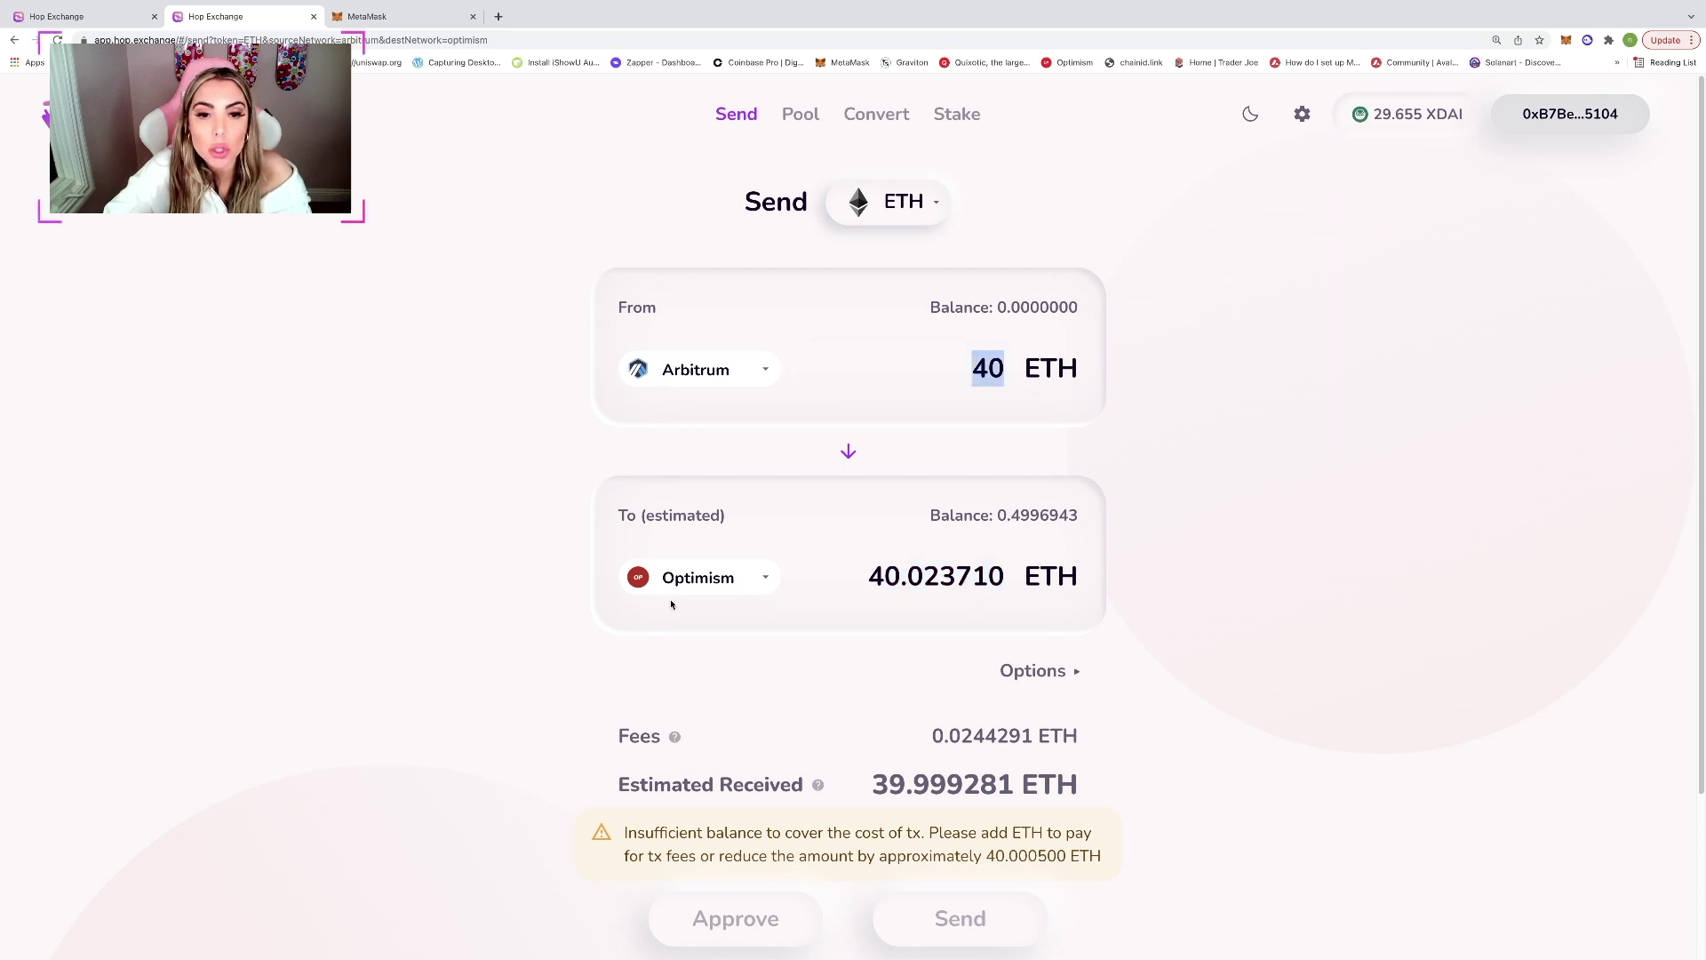
pyautogui.moveTo(887, 578); pyautogui.dragTo(972, 599)
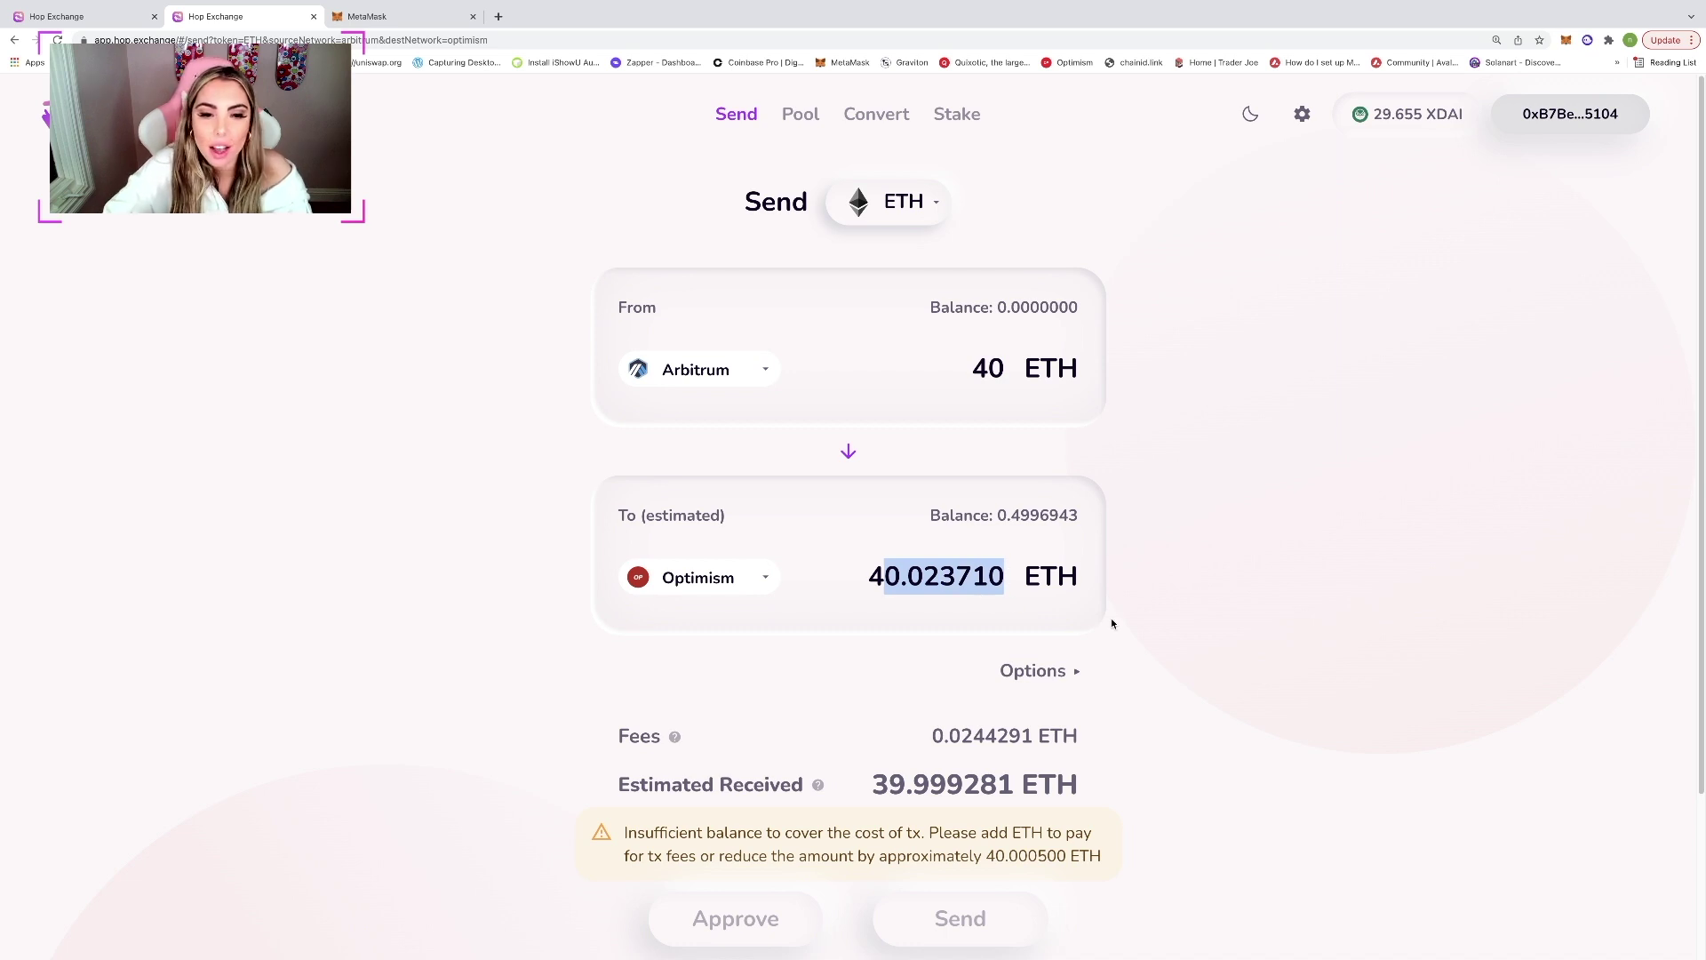
pyautogui.moveTo(851, 784); pyautogui.dragTo(1082, 789)
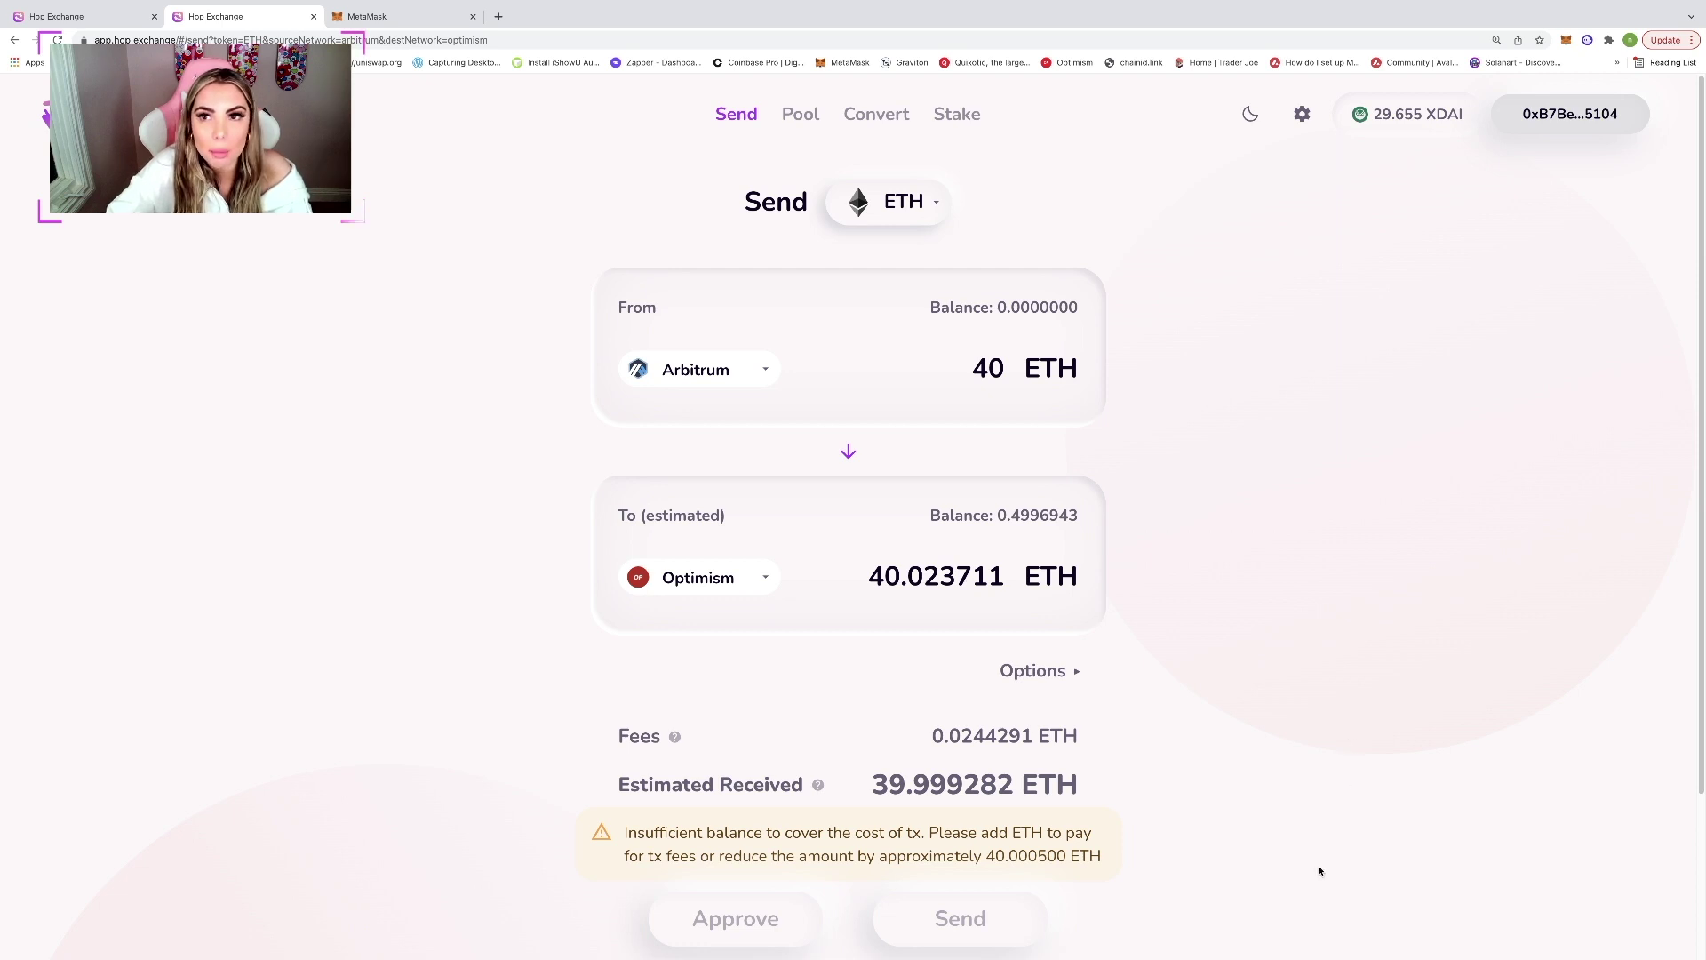
pyautogui.scroll(-3, 1289, 866)
pyautogui.scroll(3, 1262, 865)
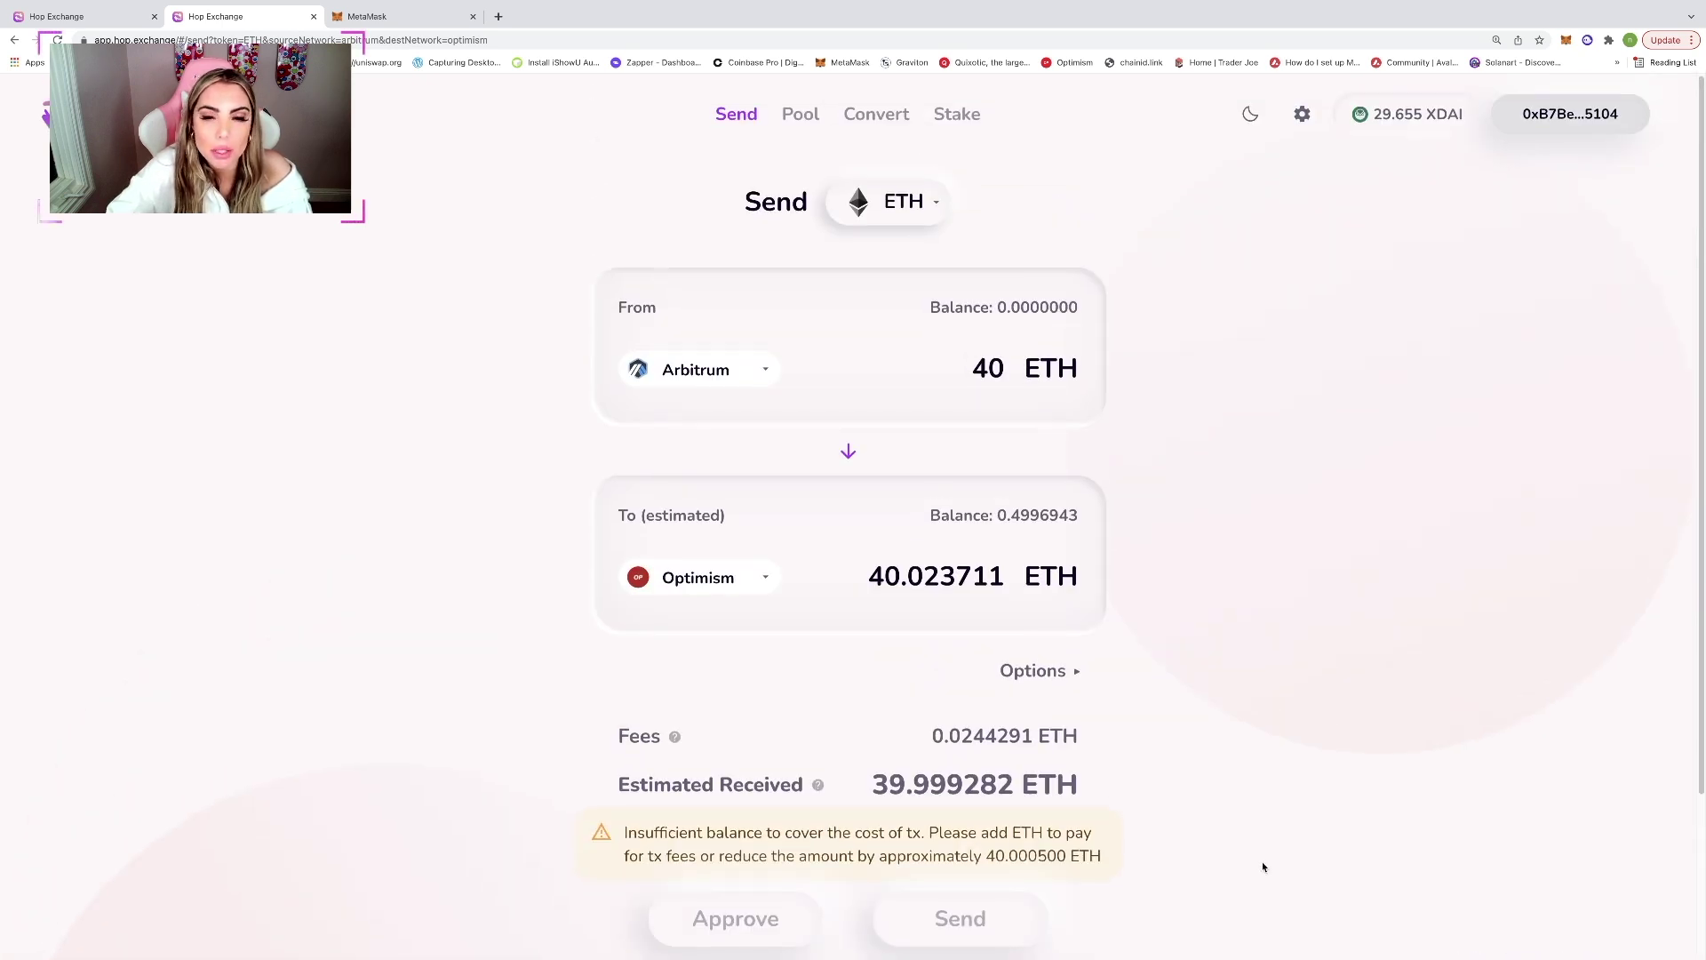